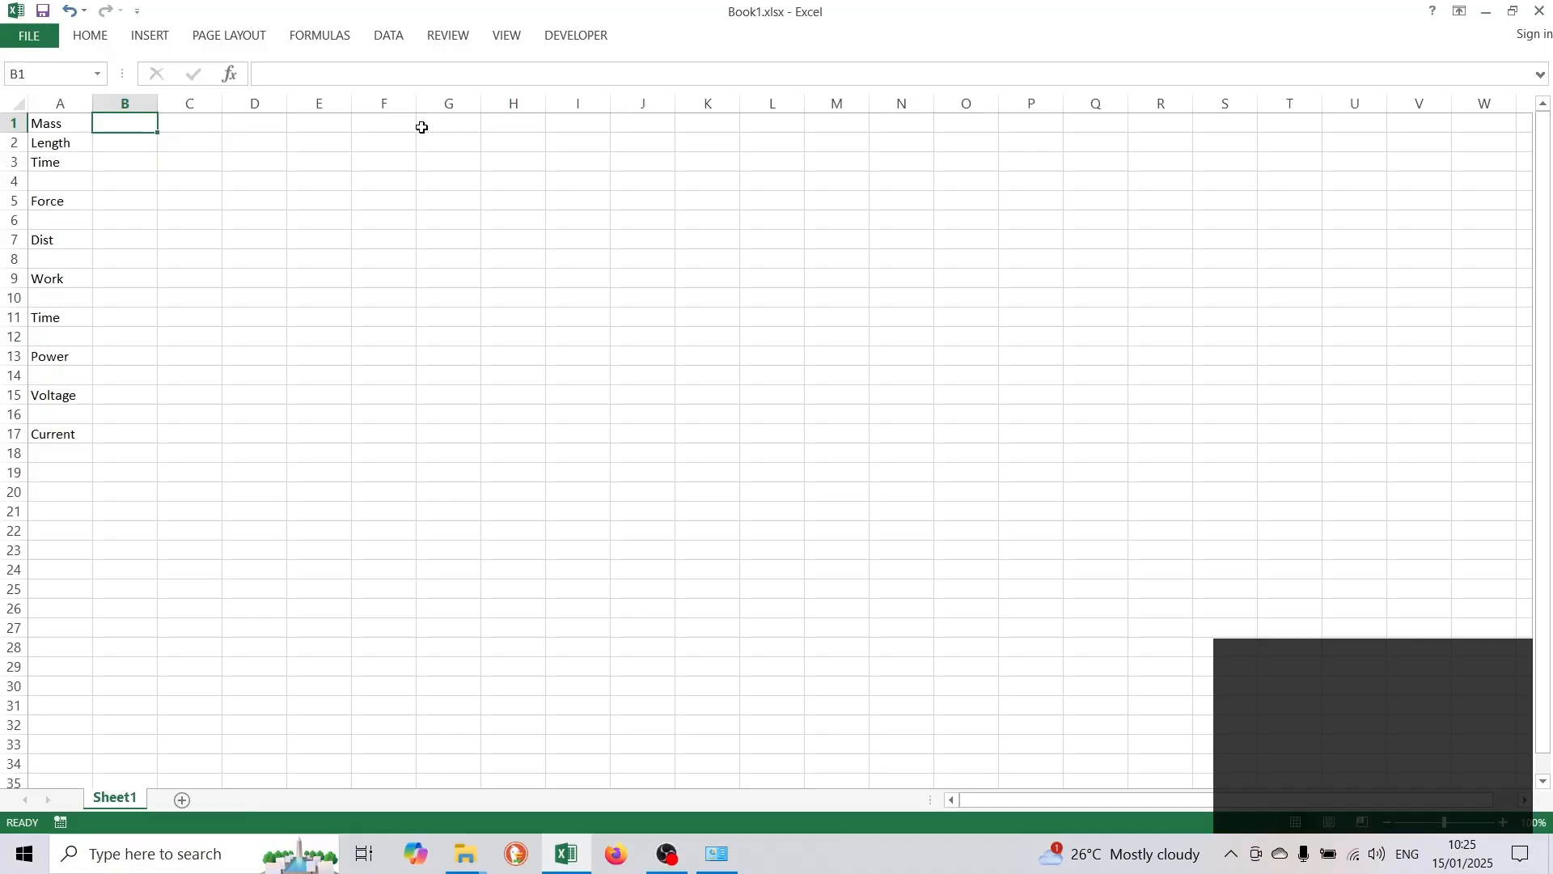
# Enter the input values in column B: 10 for Mass, 20 for Length and 5 for the first Time.
pyautogui.write('10')
pyautogui.press('Down')
pyautogui.write('20')
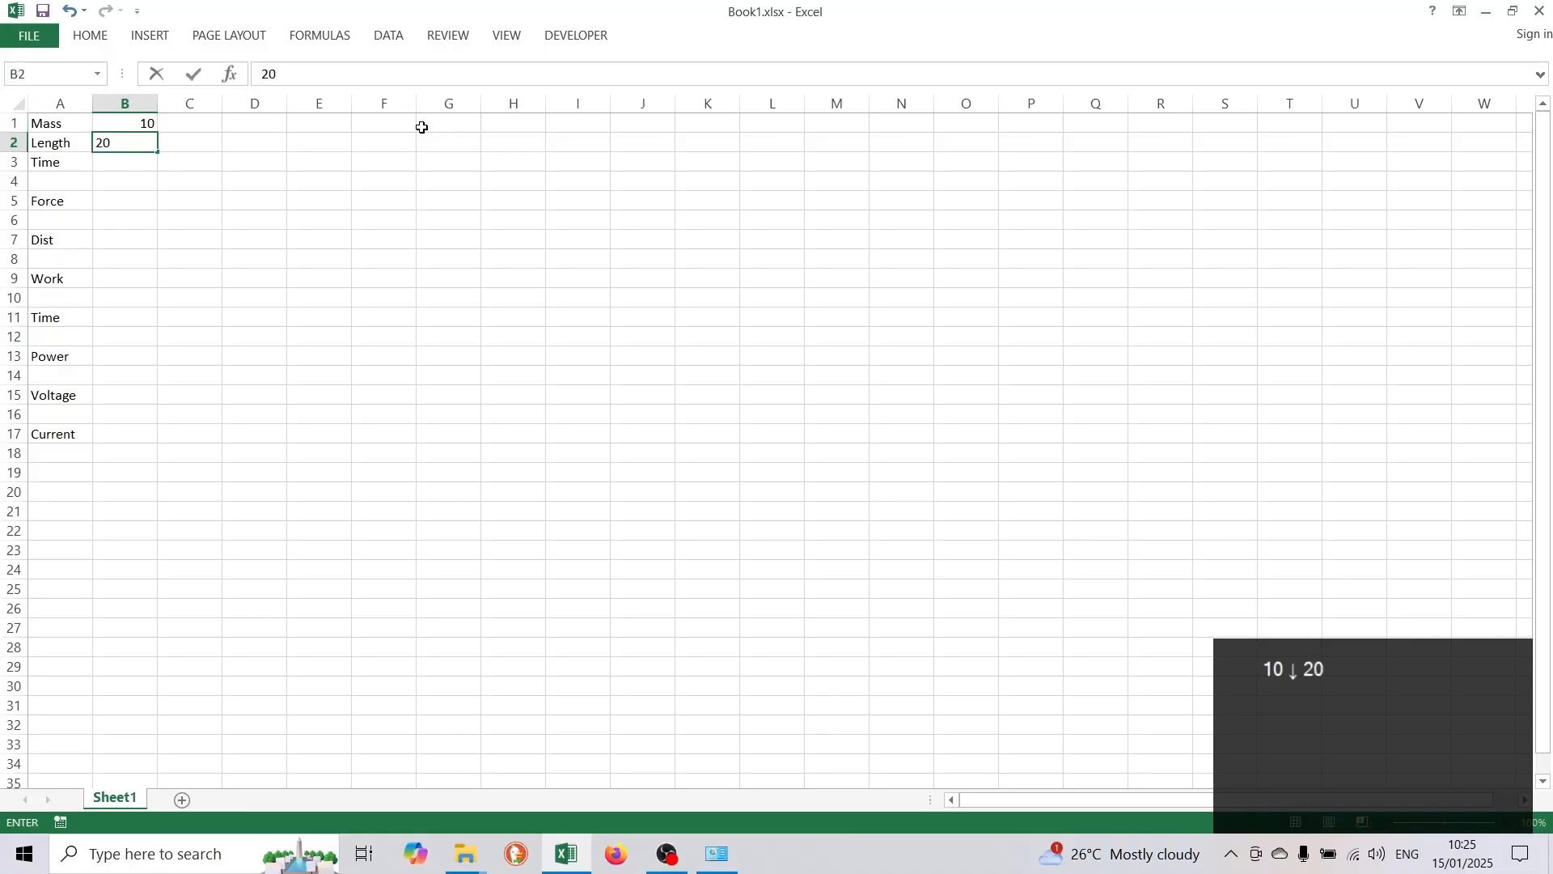
pyautogui.press('Down')
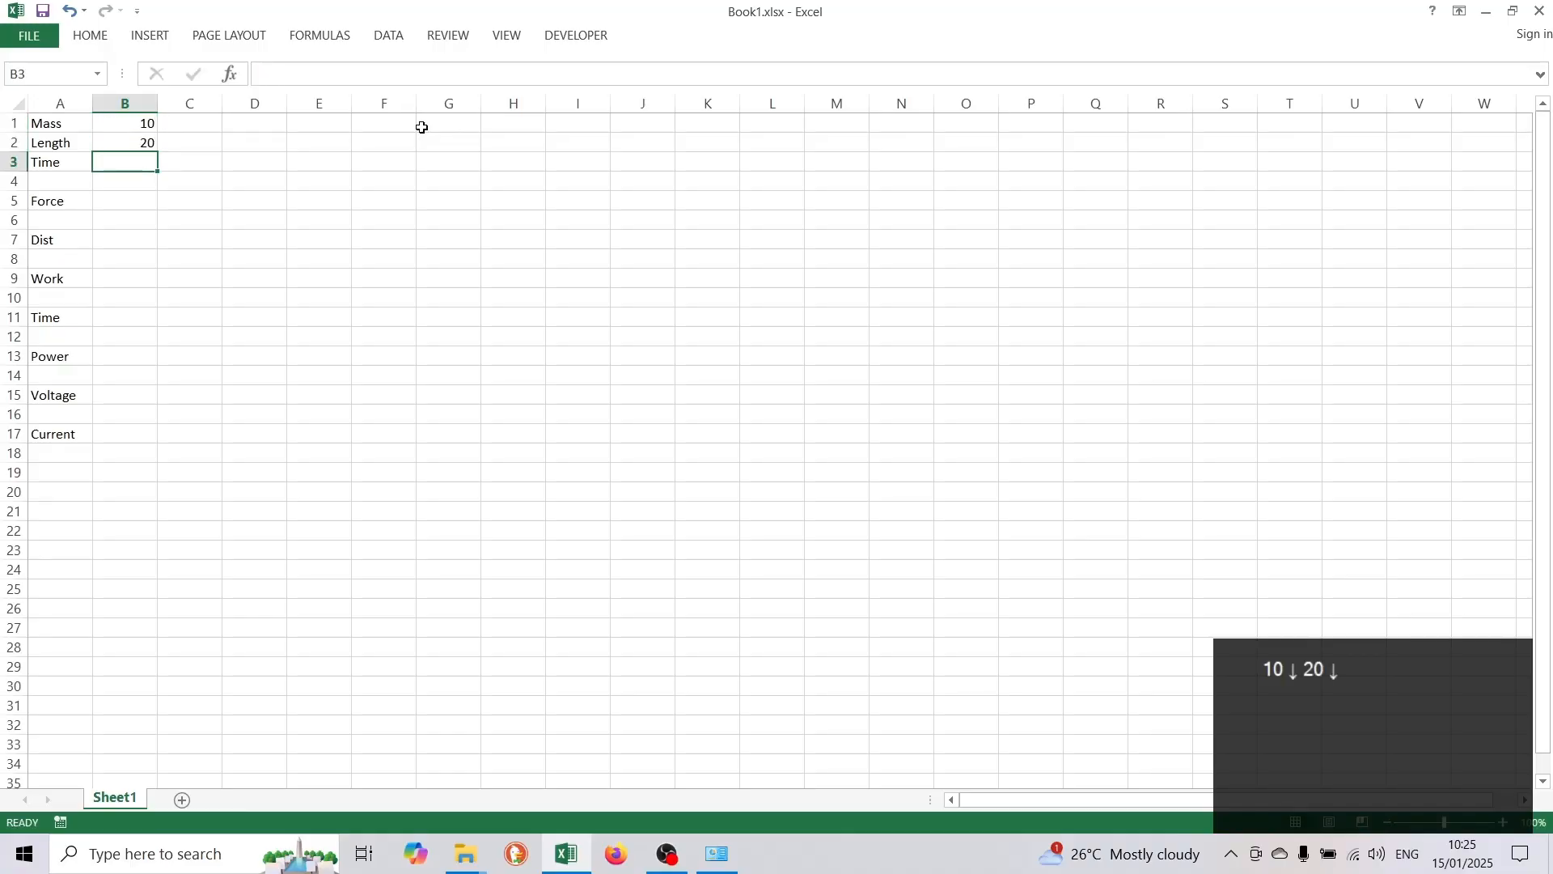
pyautogui.write('5')
pyautogui.press('Down')
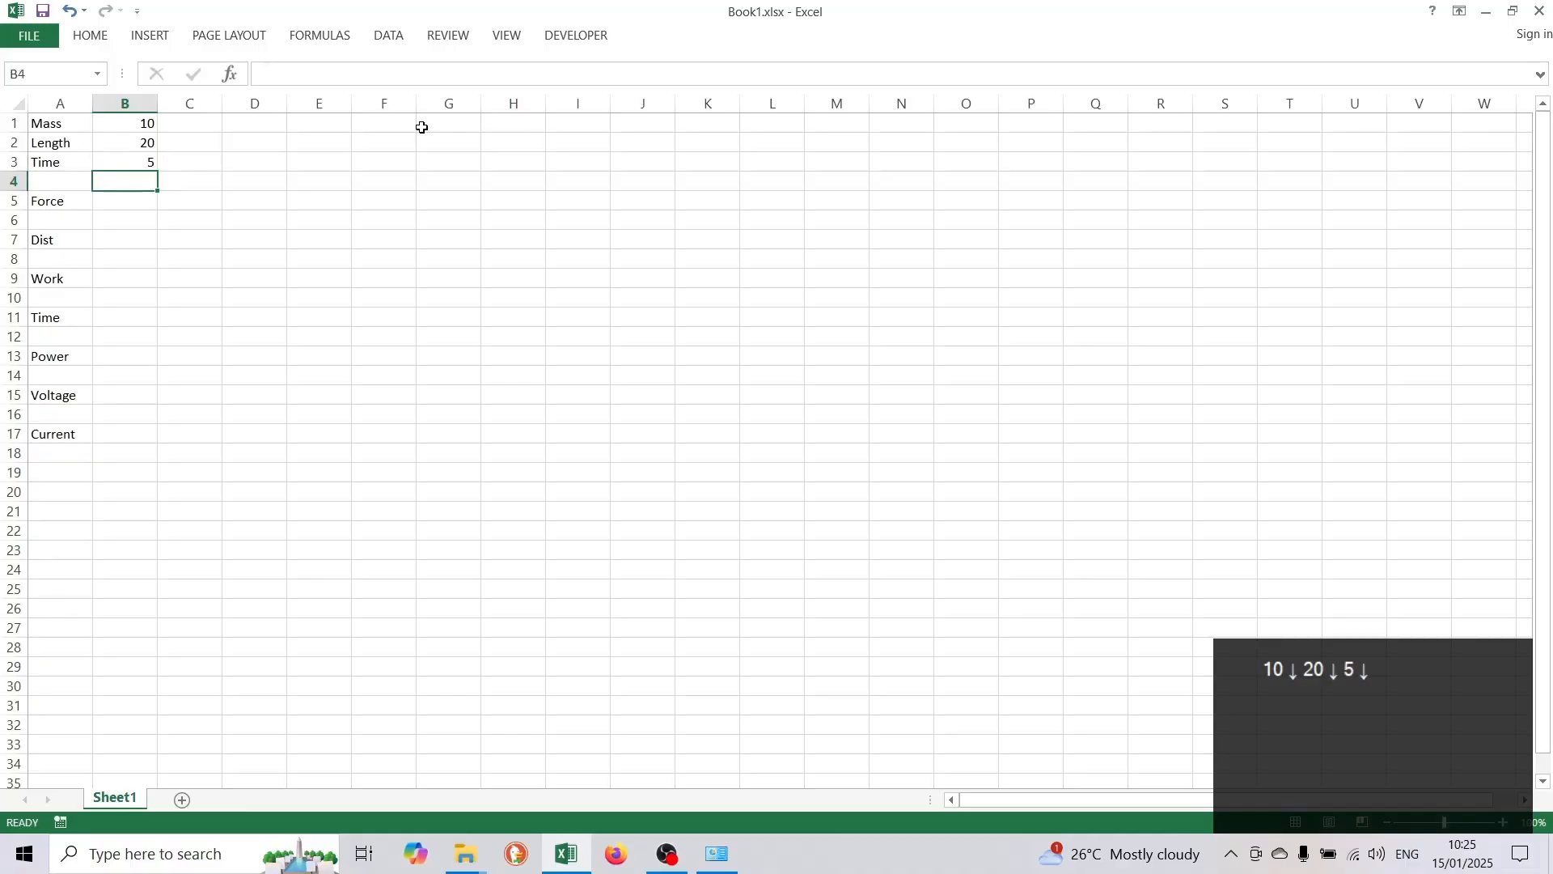
# Calculate Force in B5 with the formula =B1*B2/B3^3.
pyautogui.press('Down')
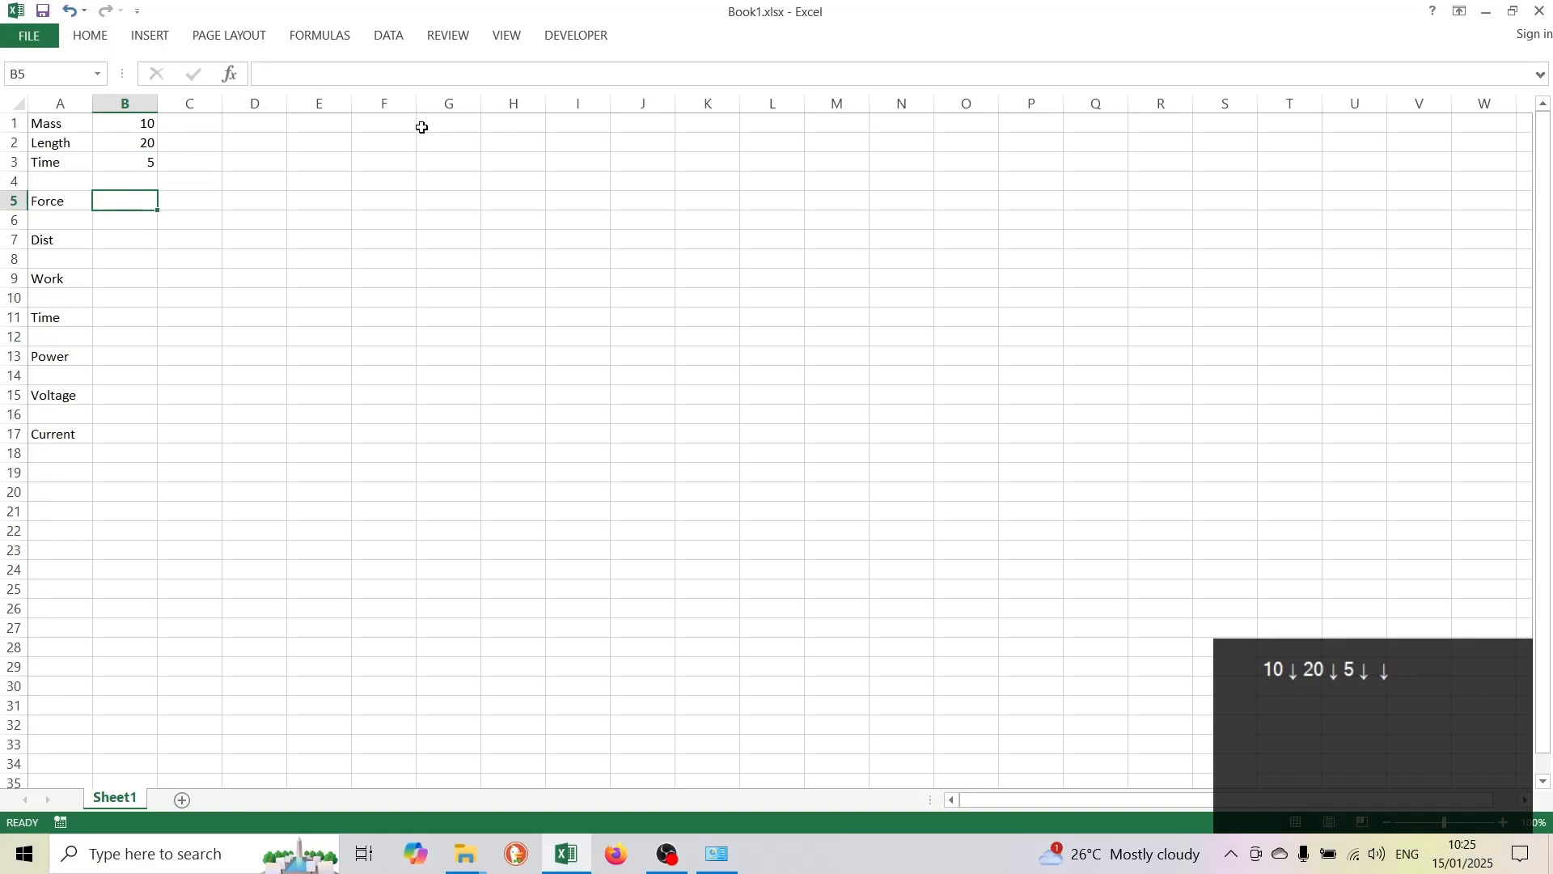
pyautogui.write('=b1')
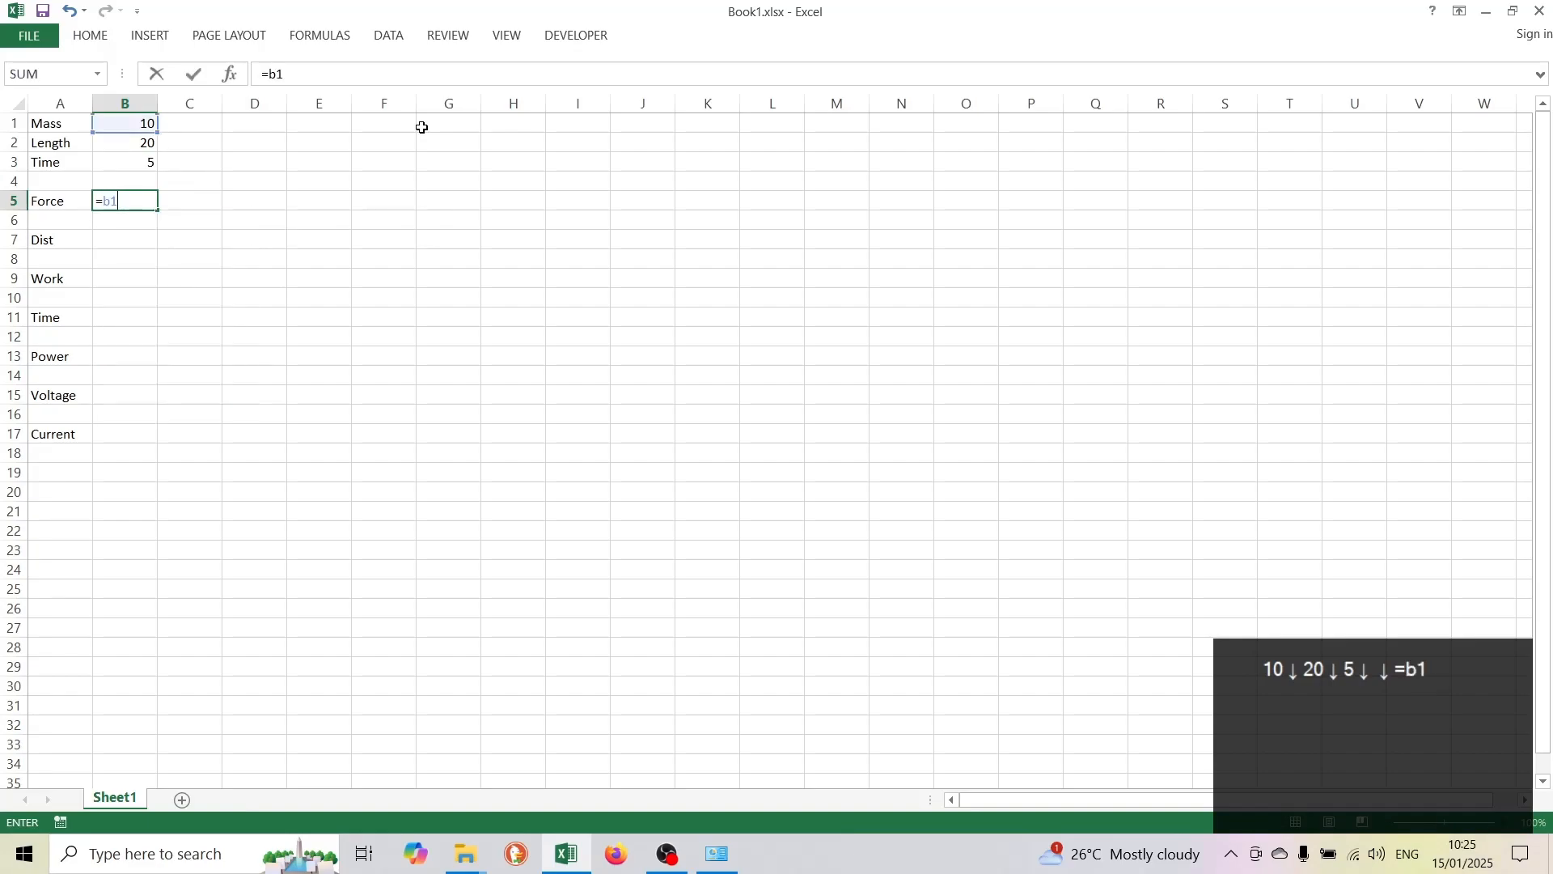
pyautogui.write('*b2')
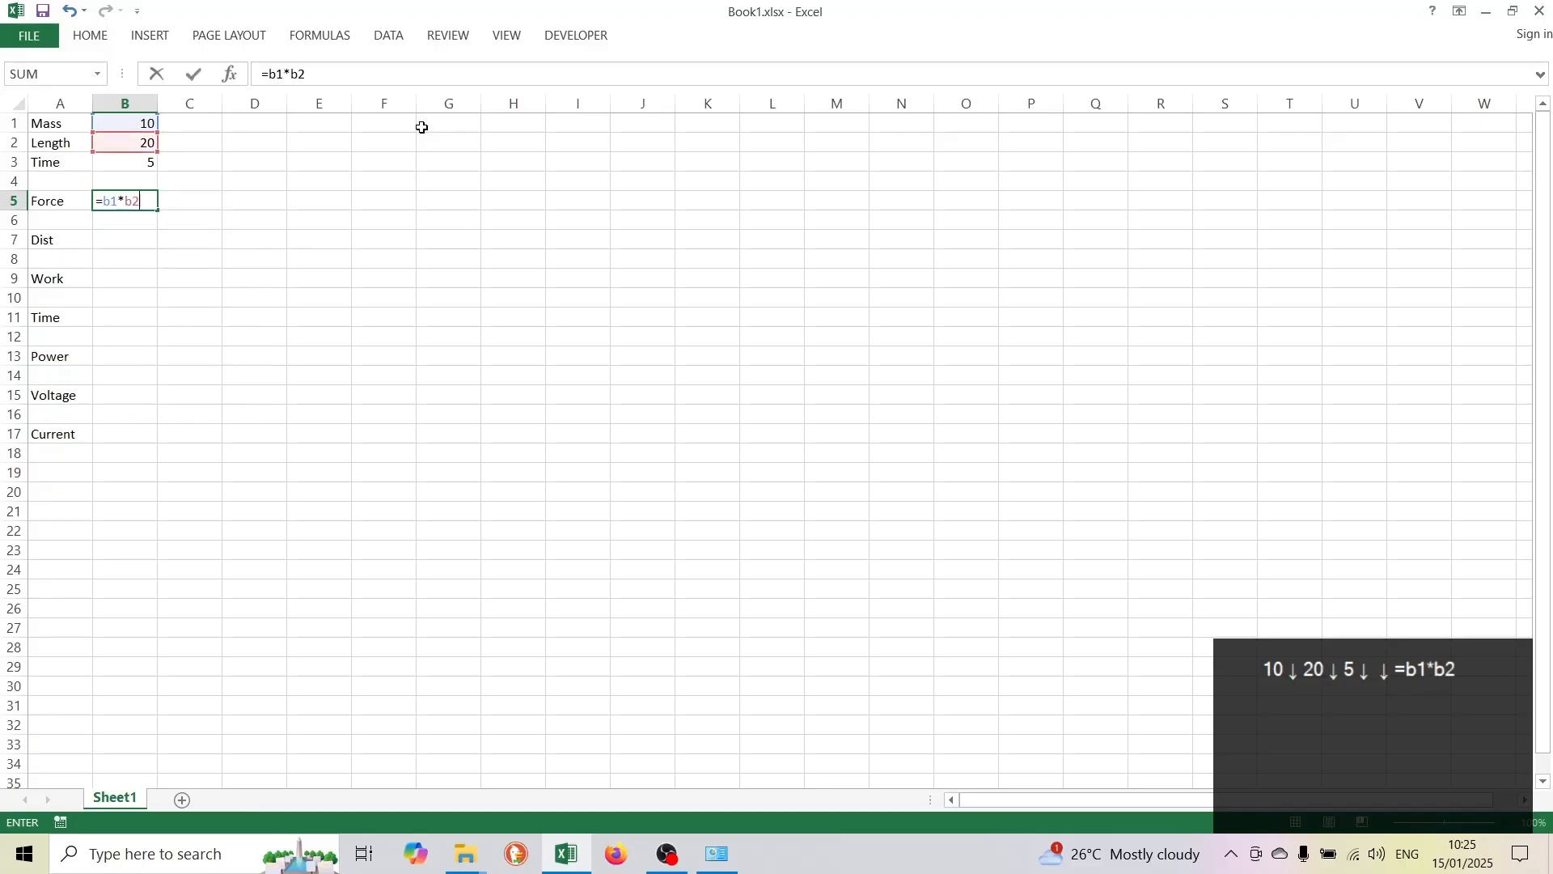
pyautogui.write('/b3')
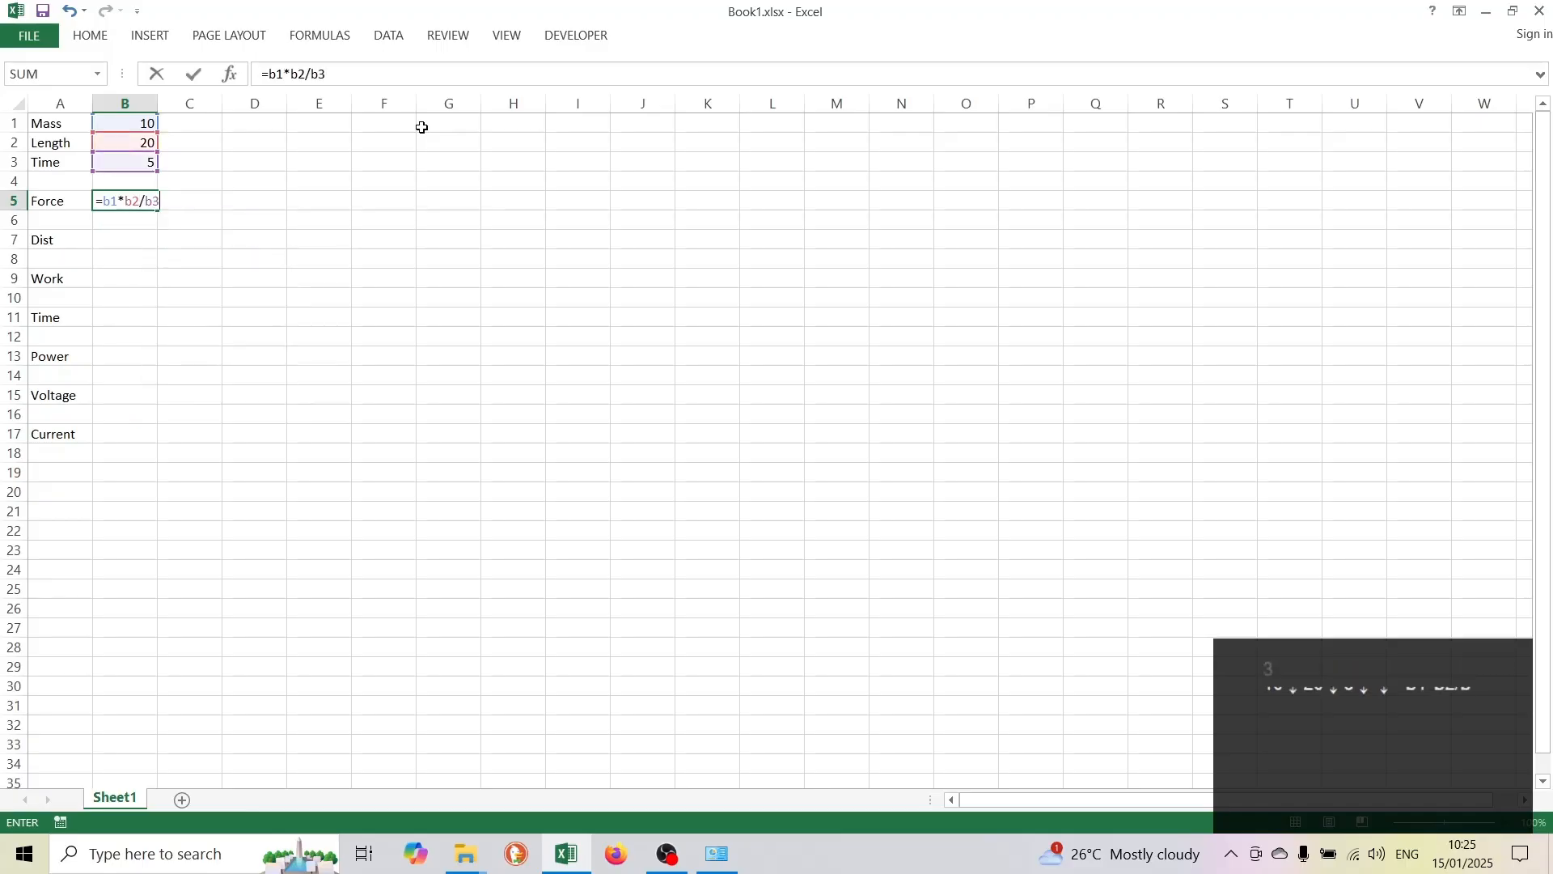
pyautogui.write('^3')
pyautogui.press('Return')
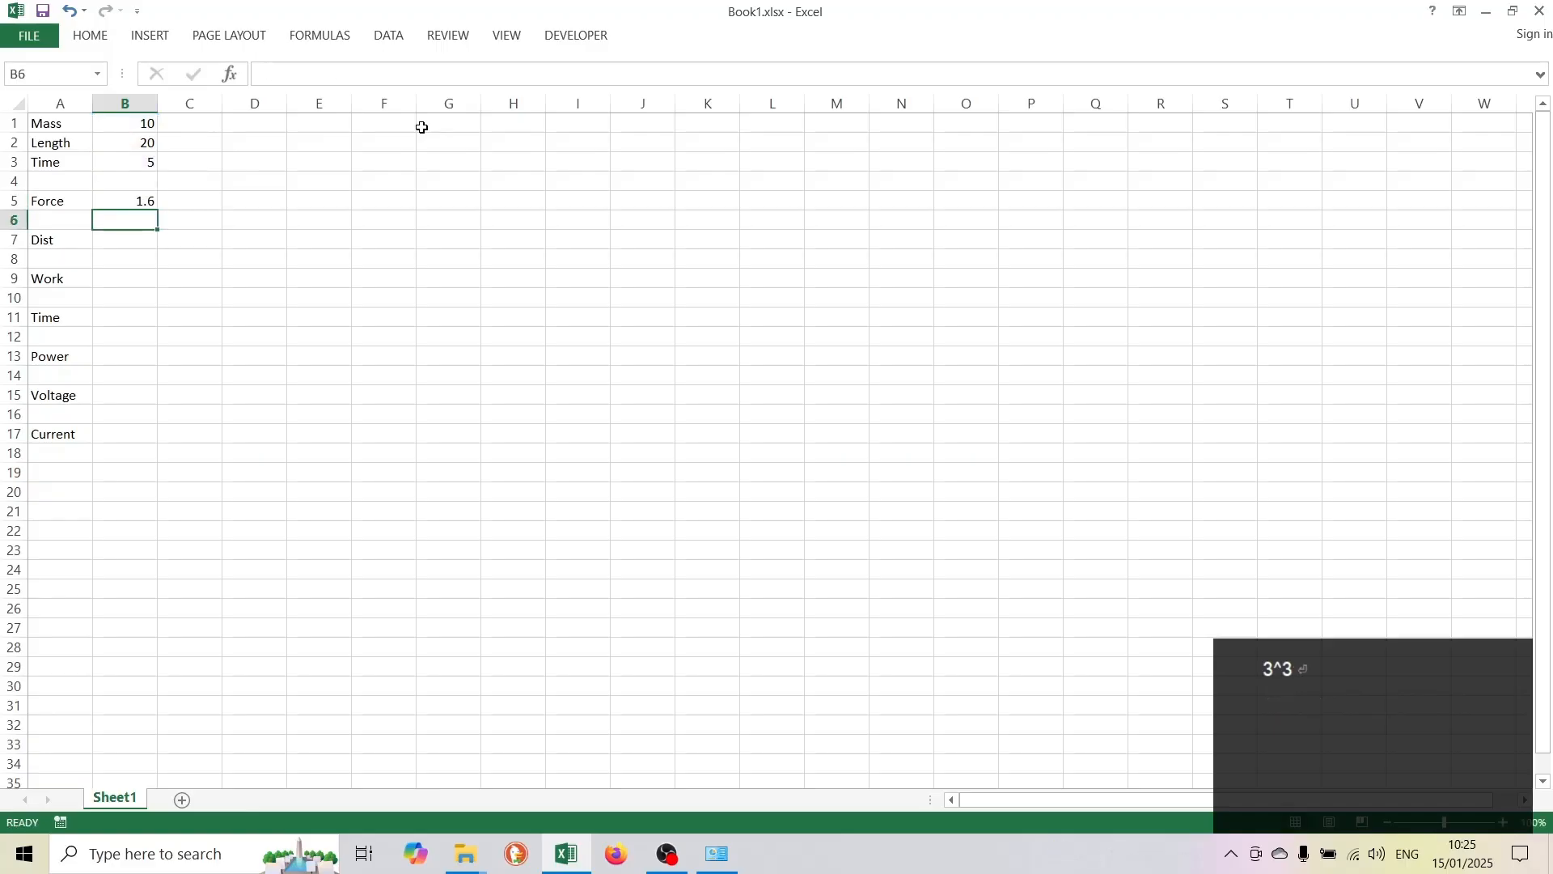
# Enter 3 as the Dist value in B7 and calculate Work in B9 with the formula =B5*B7.
pyautogui.press('Down')
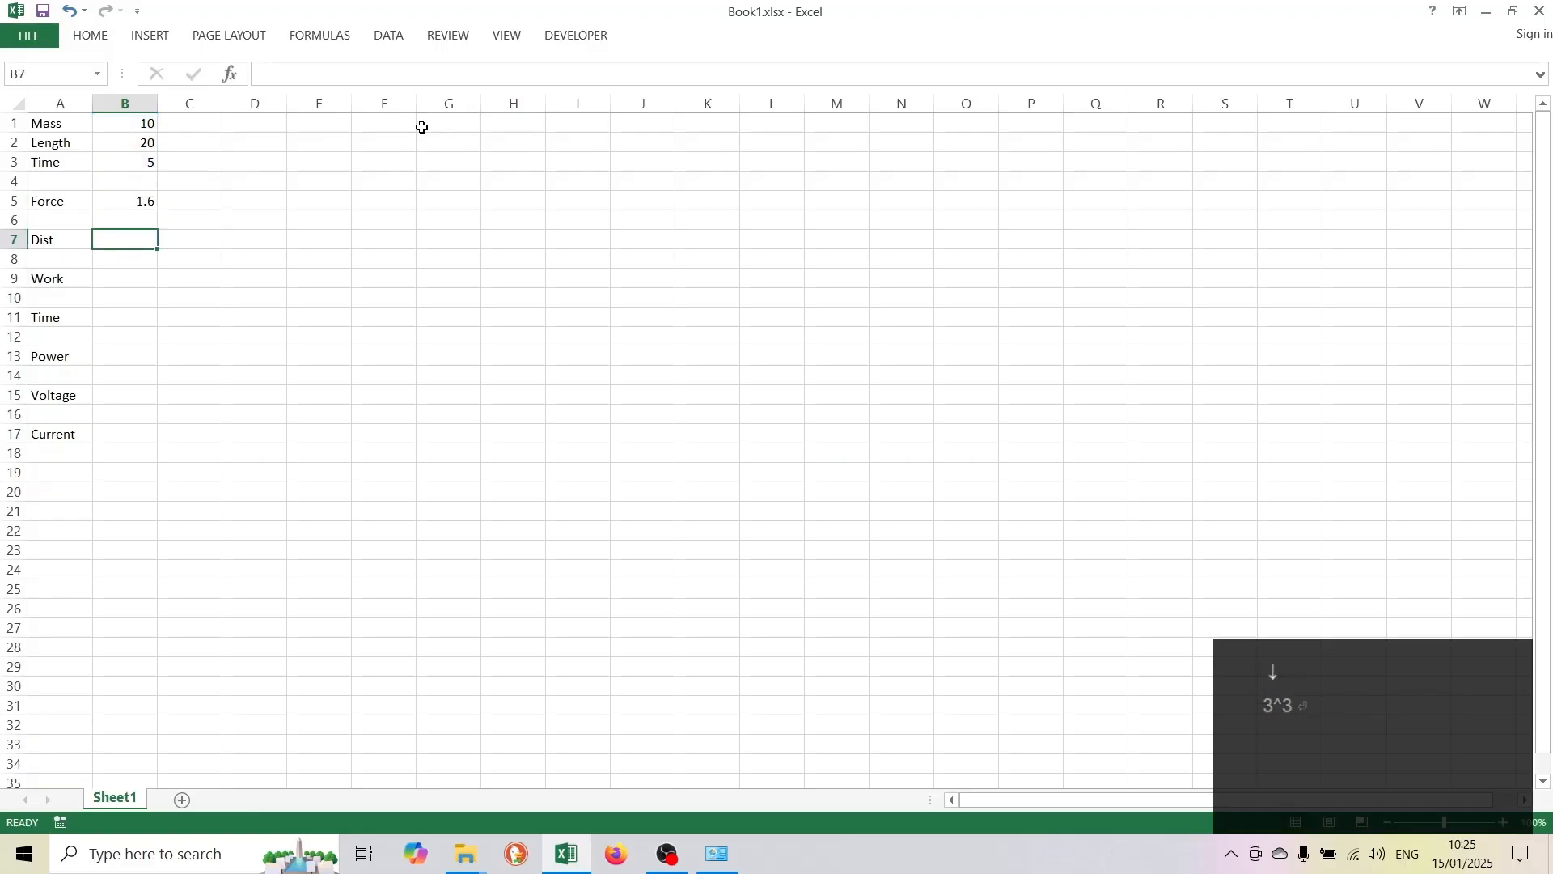
pyautogui.write('3')
pyautogui.press('Down')
pyautogui.press('Down')
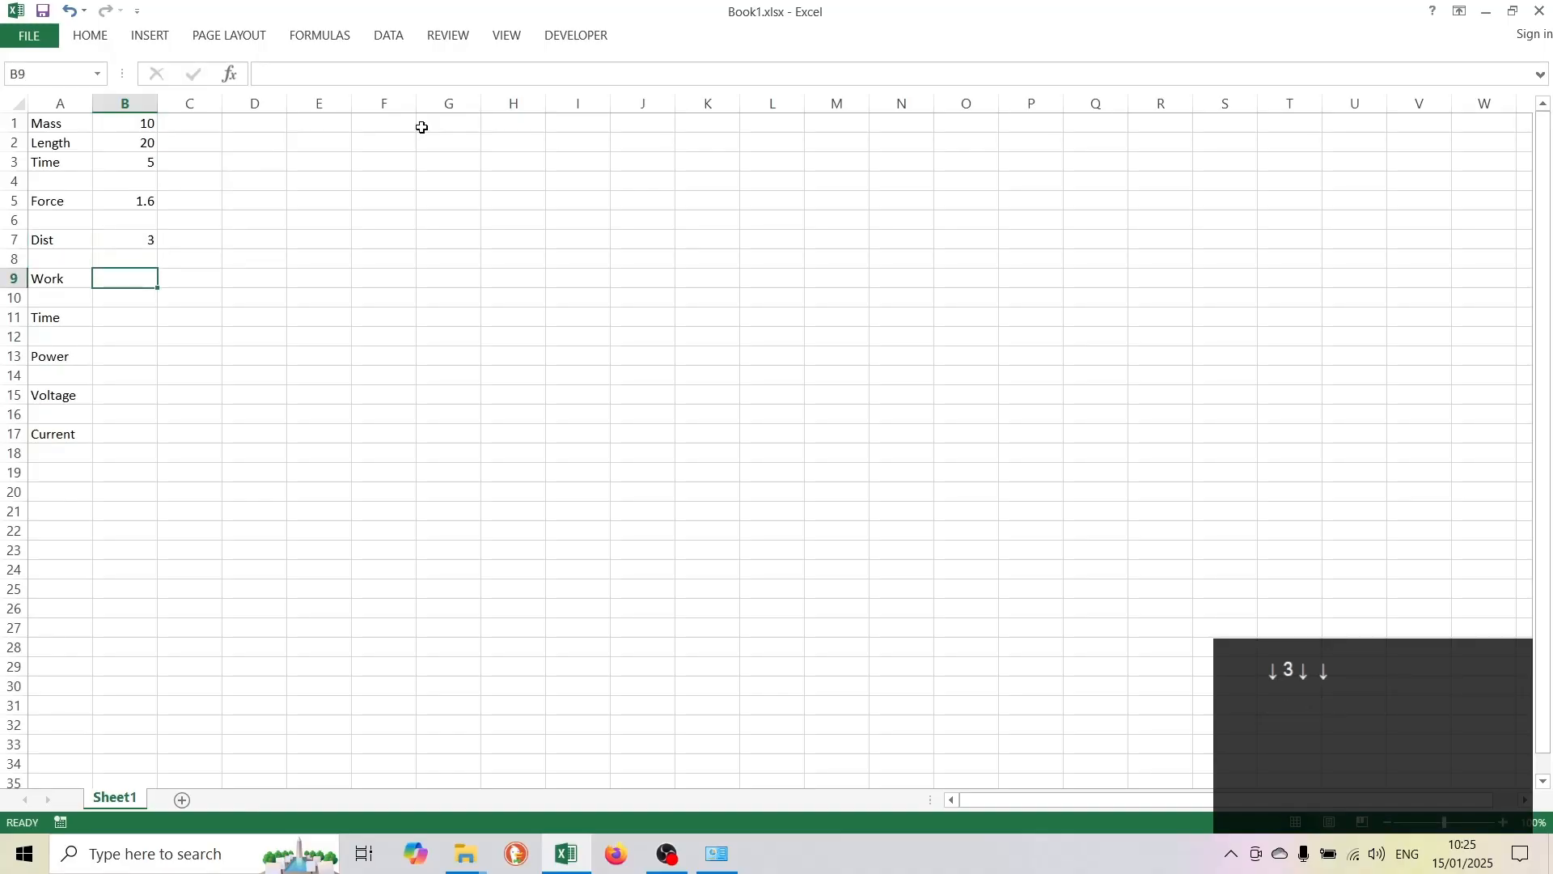
pyautogui.write('=b5')
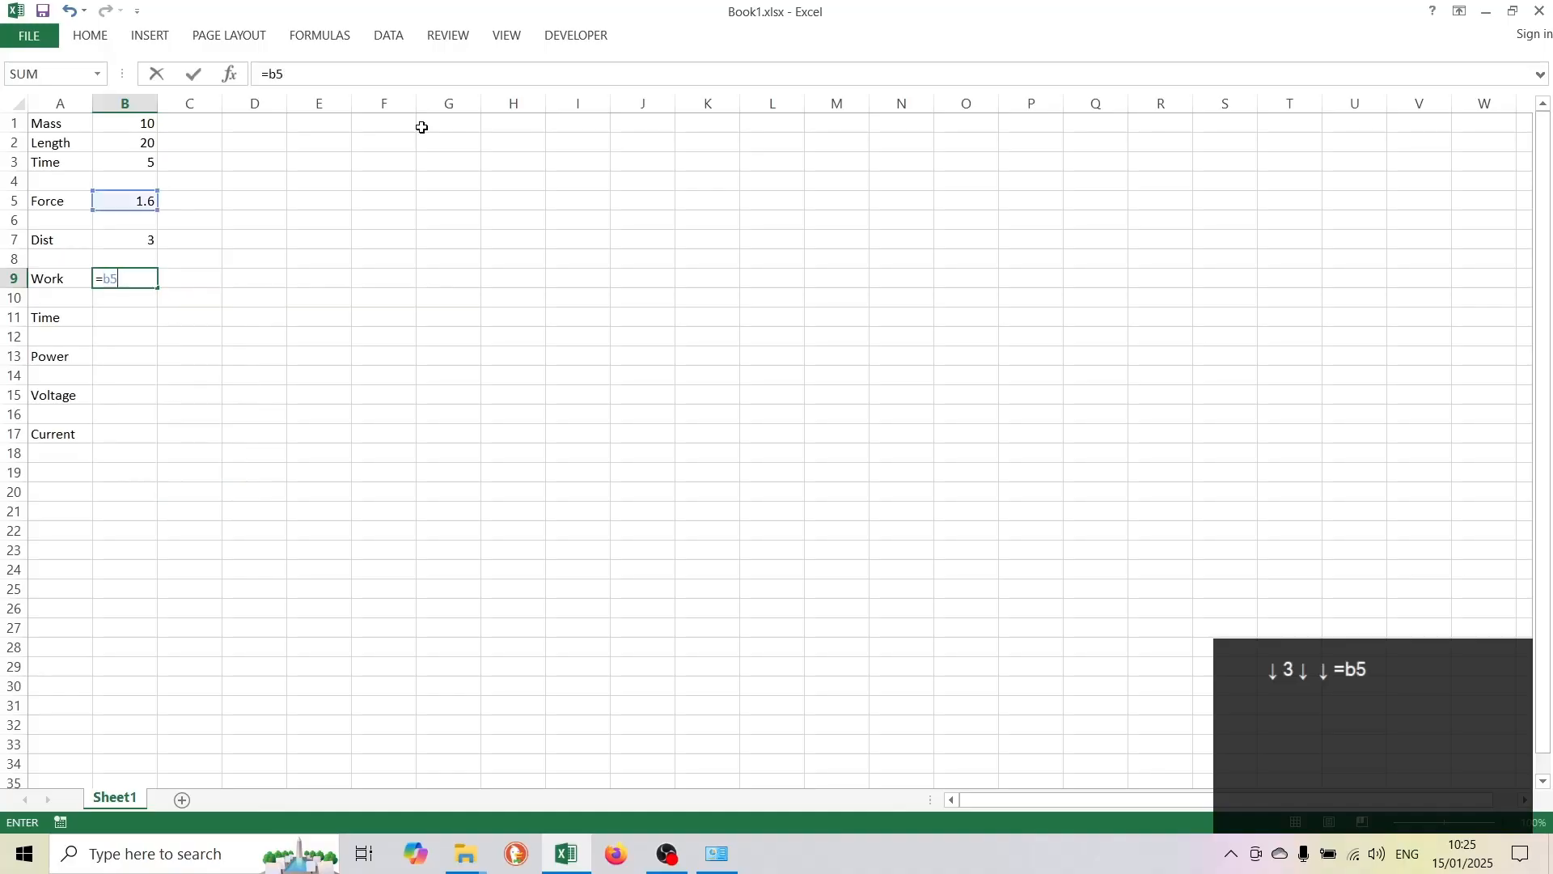
pyautogui.write('*b7')
pyautogui.press('Return')
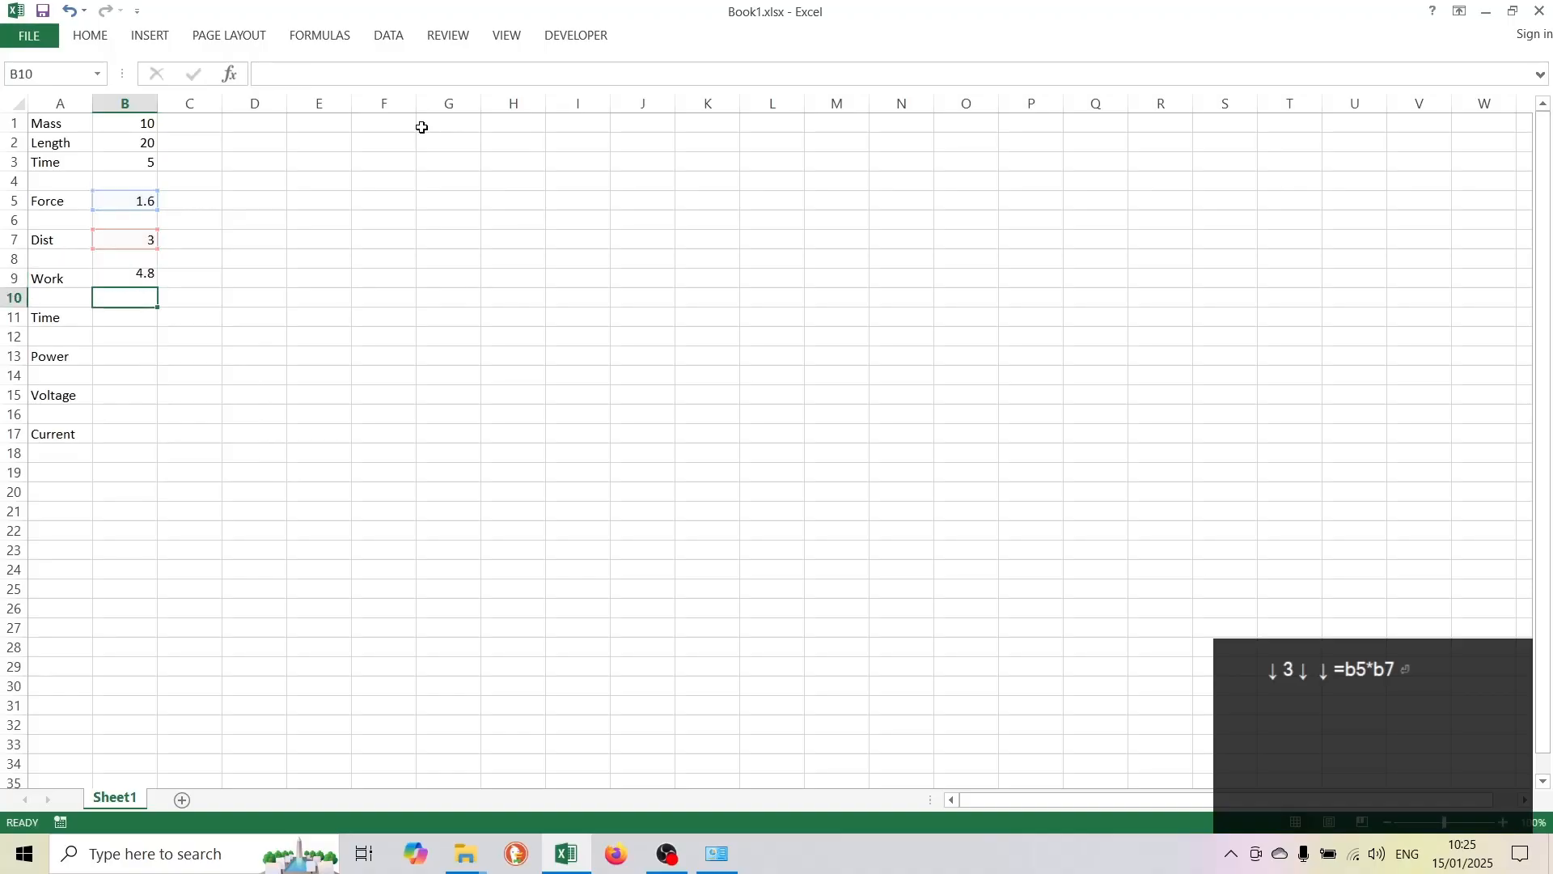
# Enter 3 as the second Time value in B11.
pyautogui.press('Down')
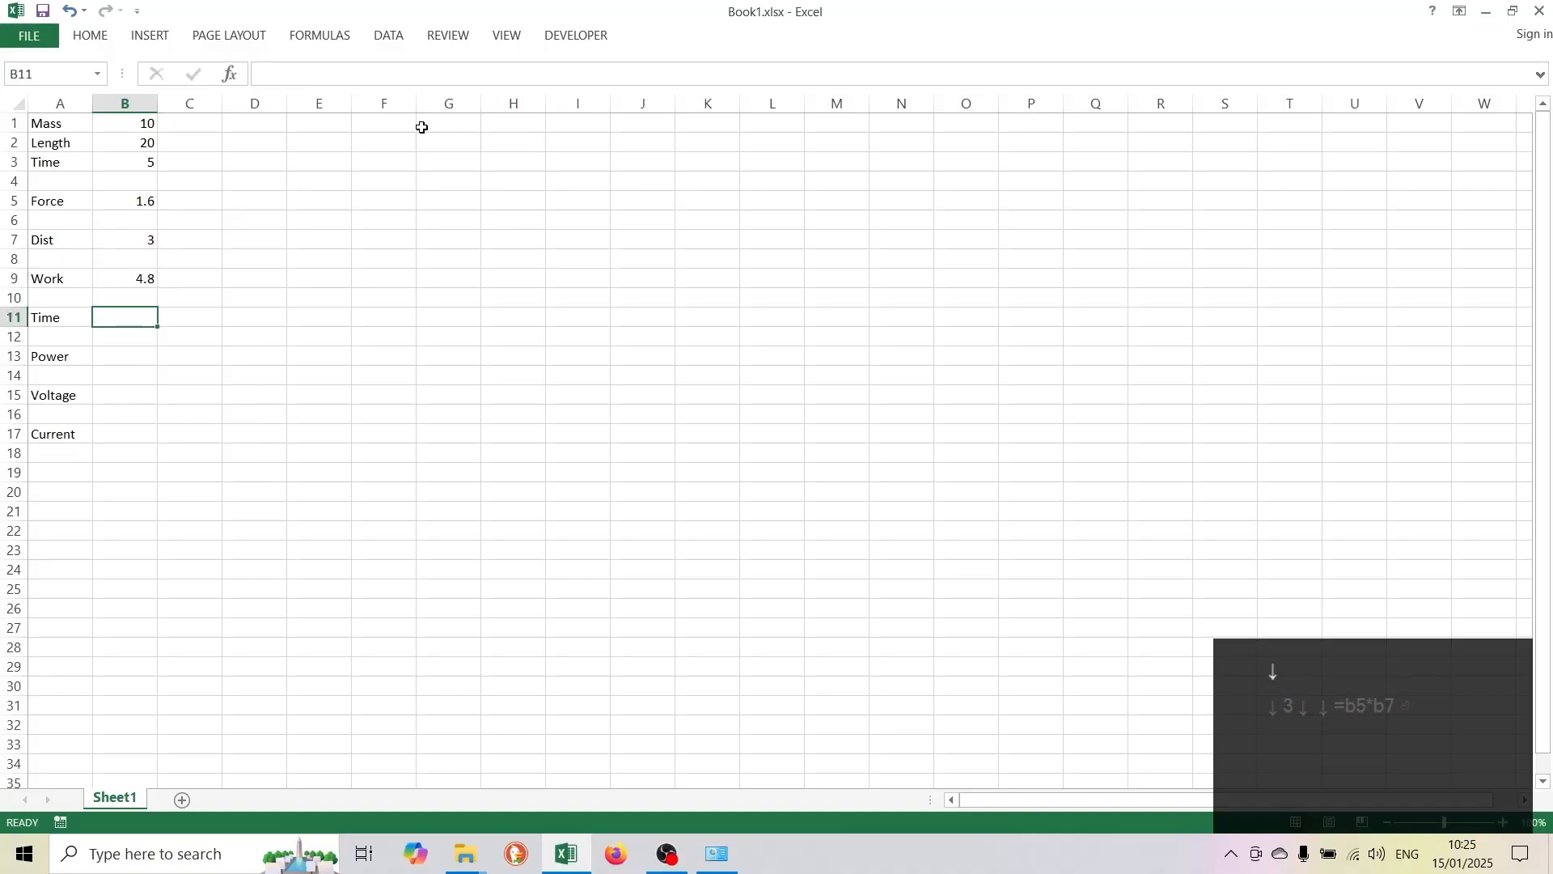
pyautogui.write('3')
pyautogui.press('Down')
# Calculate Power in B13 by dividing Work by the second Time with the formula =B9/B11.
pyautogui.press('Down')
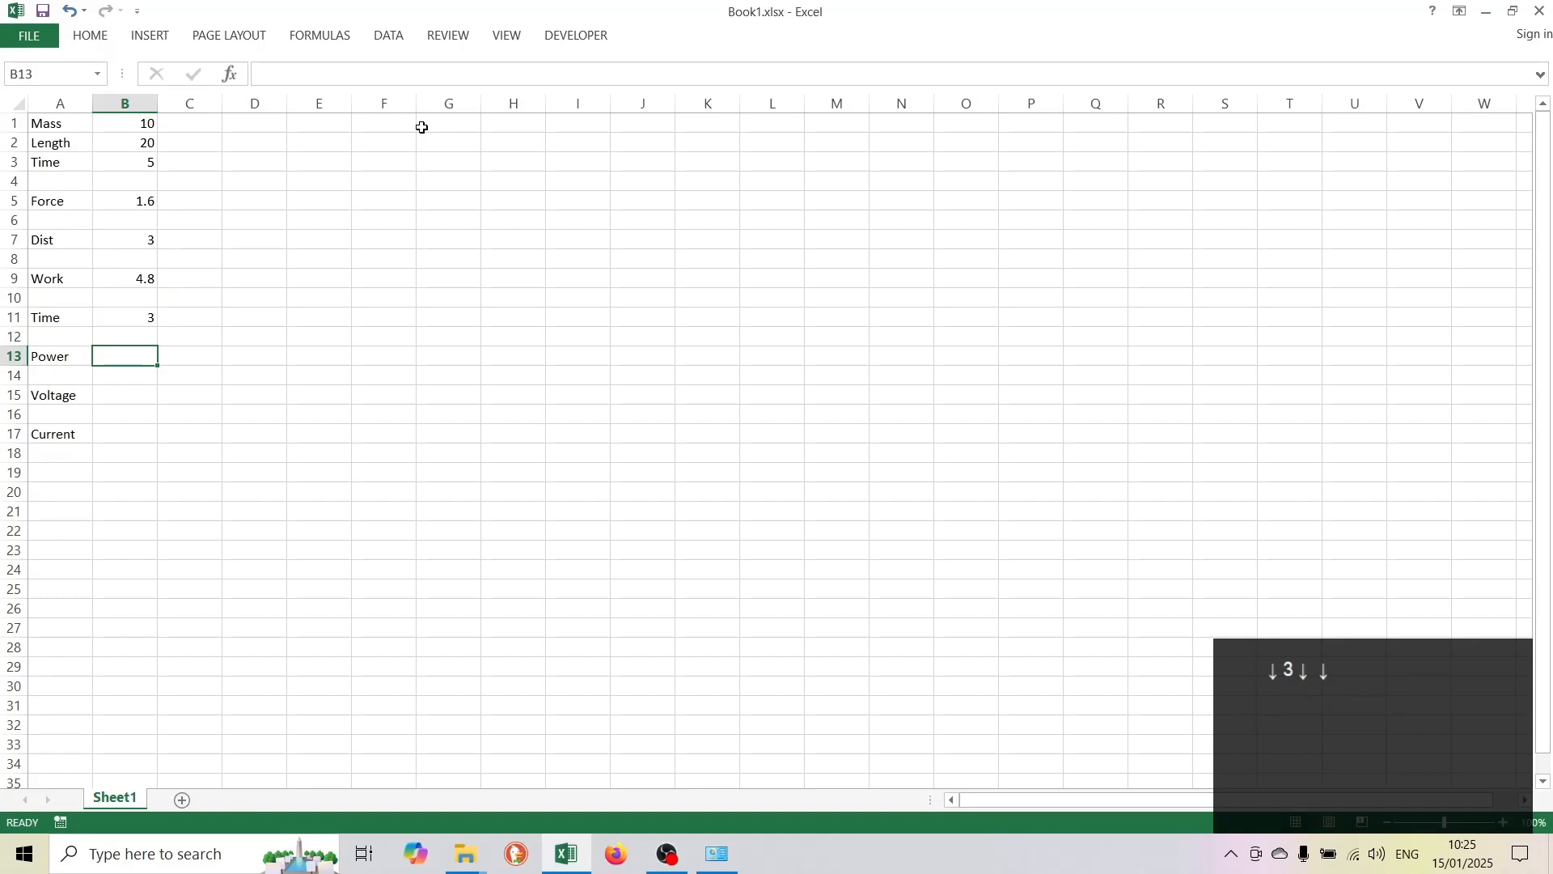
pyautogui.write('=')
pyautogui.press('Up')
pyautogui.press('Up')
pyautogui.press('Up')
pyautogui.press('Up')
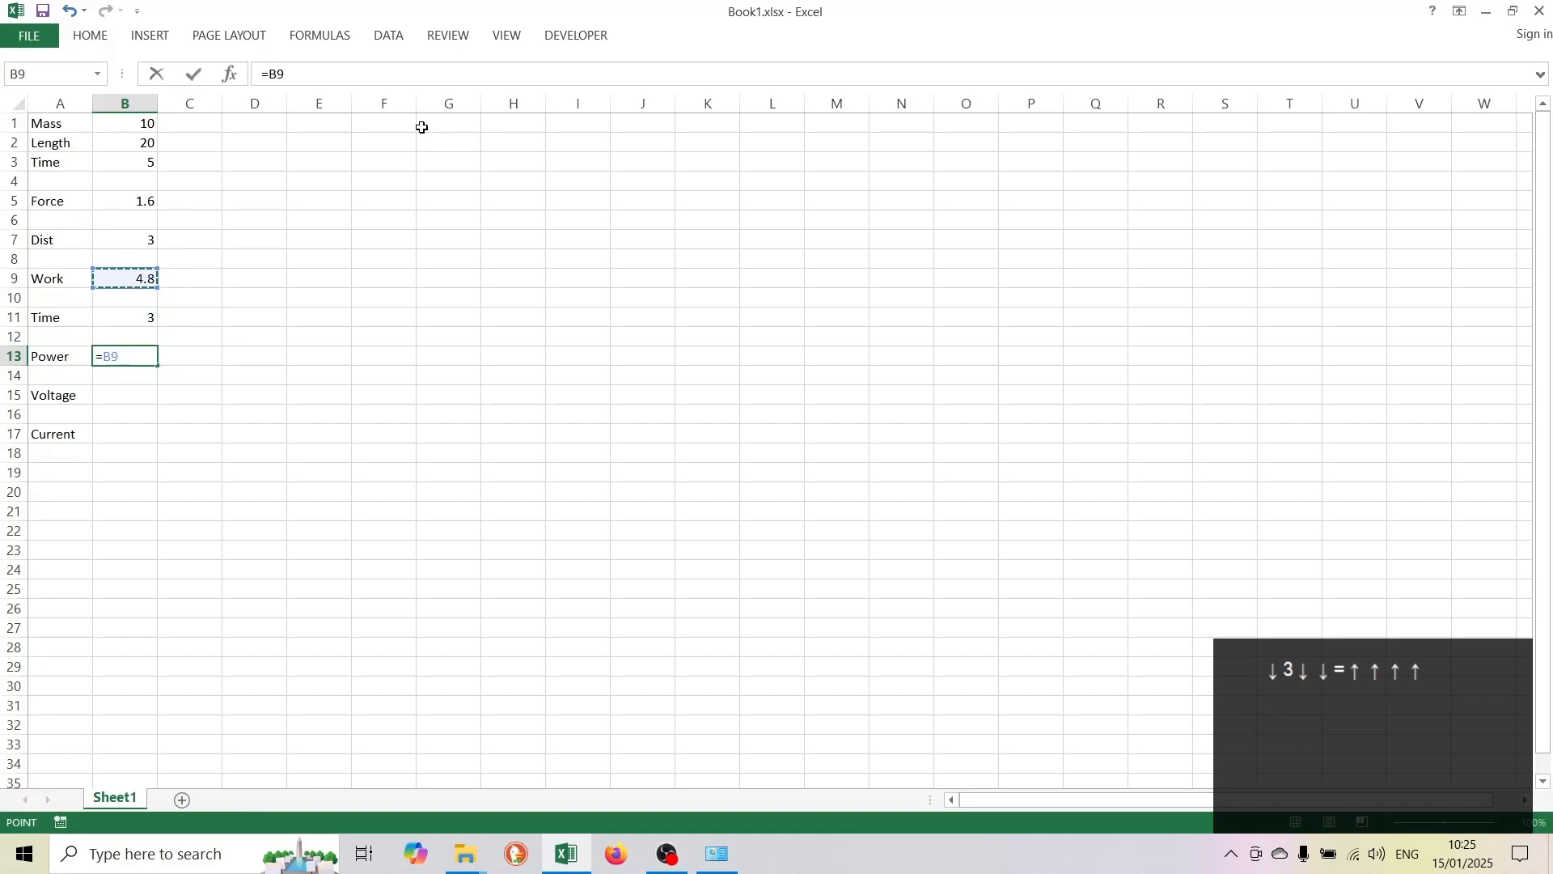
pyautogui.write('/')
pyautogui.press('Up')
pyautogui.press('Up')
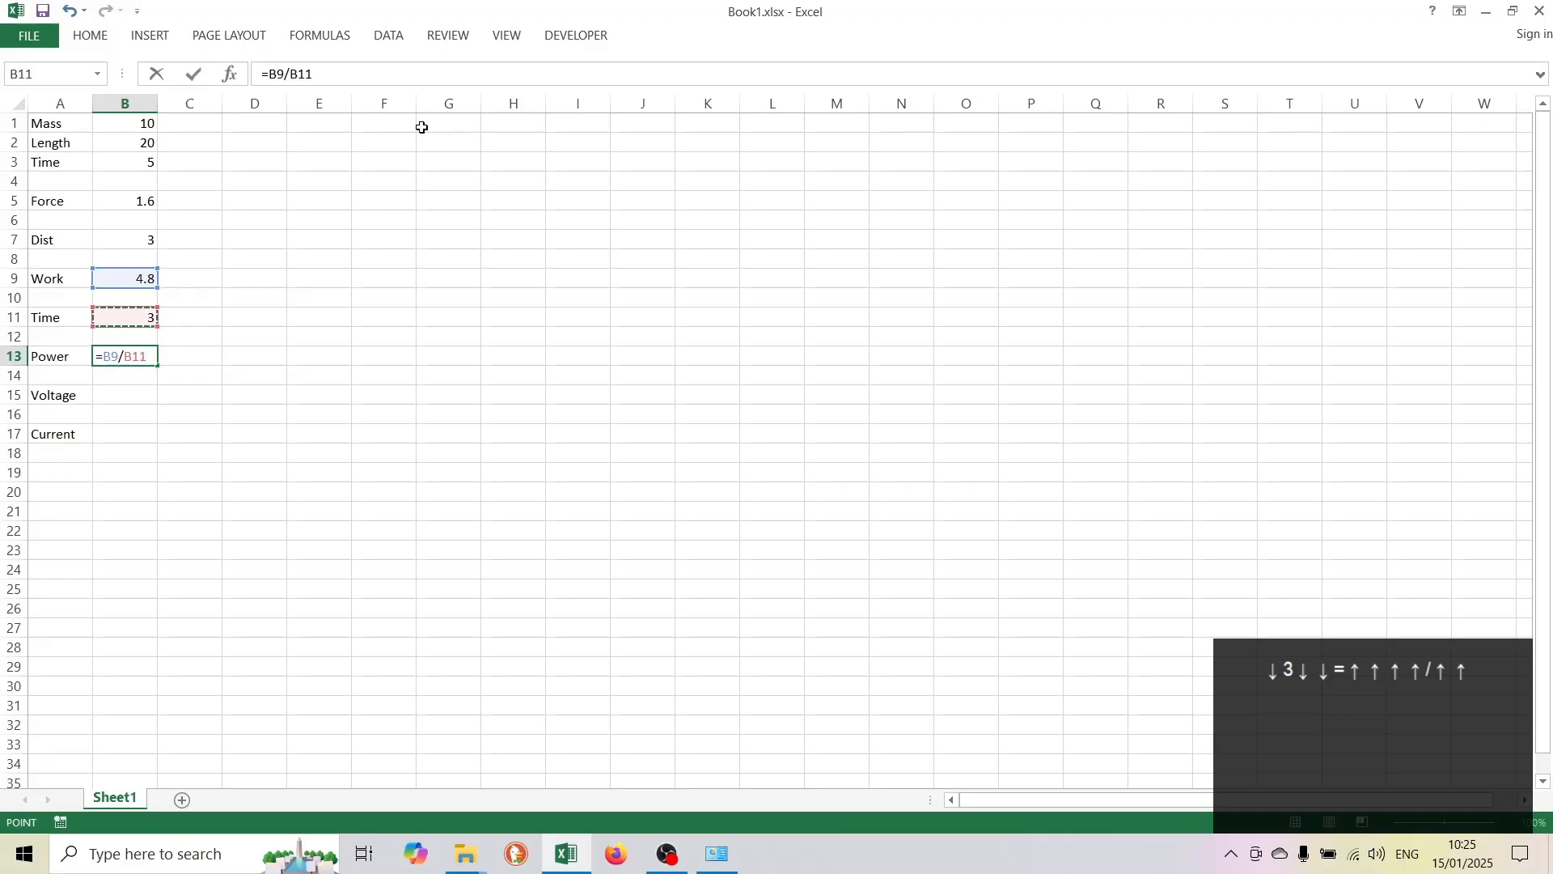
pyautogui.press('Return')
# Enter 240 as the Voltage value in B15.
pyautogui.press('Down')
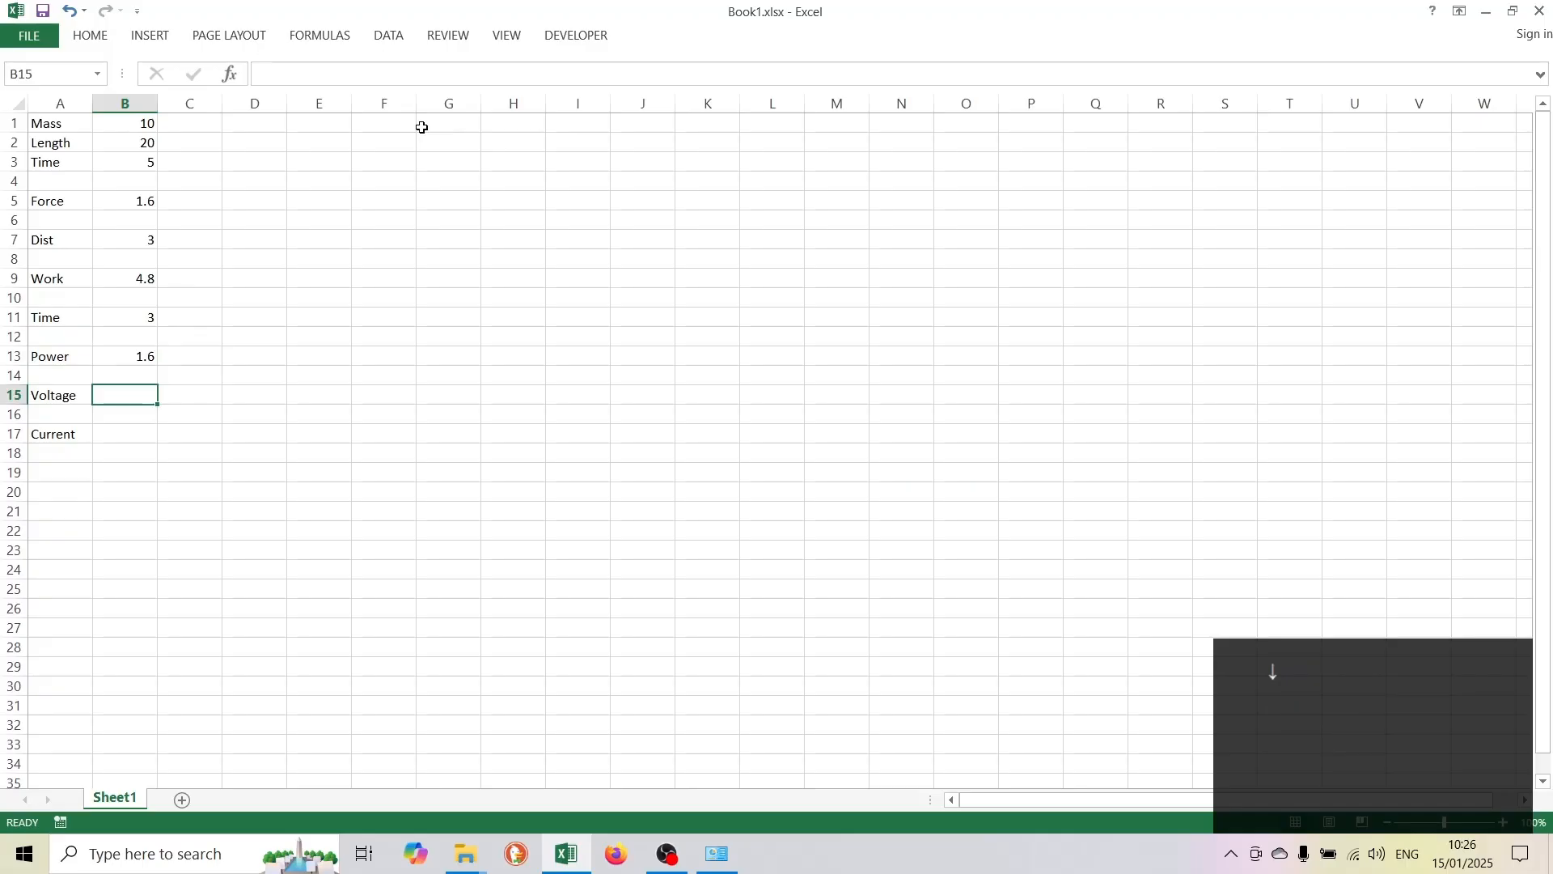
pyautogui.write('240')
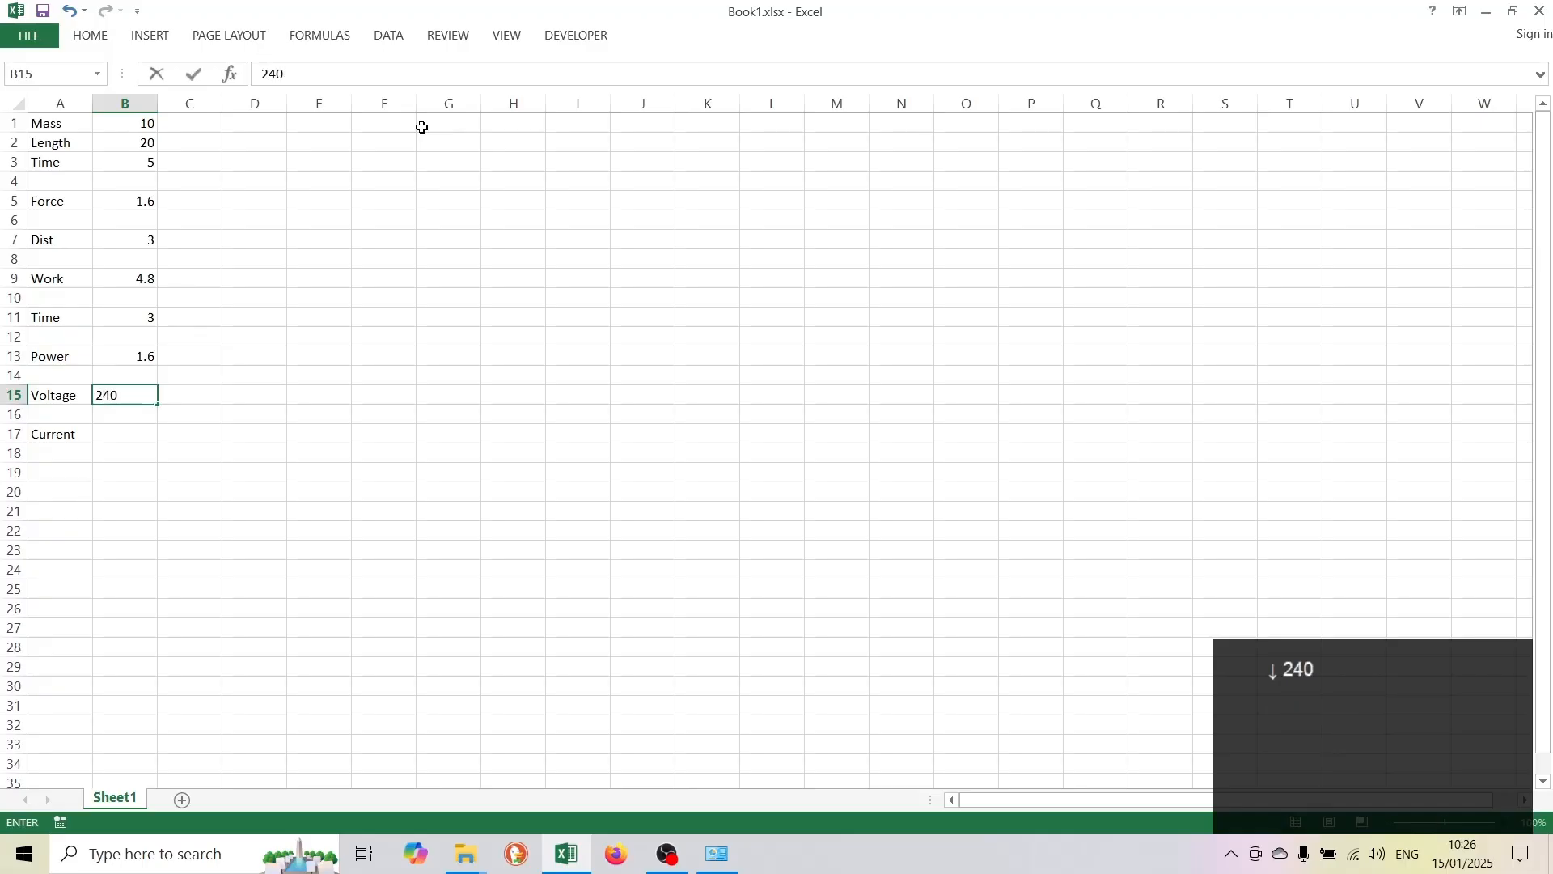
pyautogui.press('Down')
# Calculate Current in B17 by dividing Power by Voltage with the formula =B13/B15.
pyautogui.press('Down')
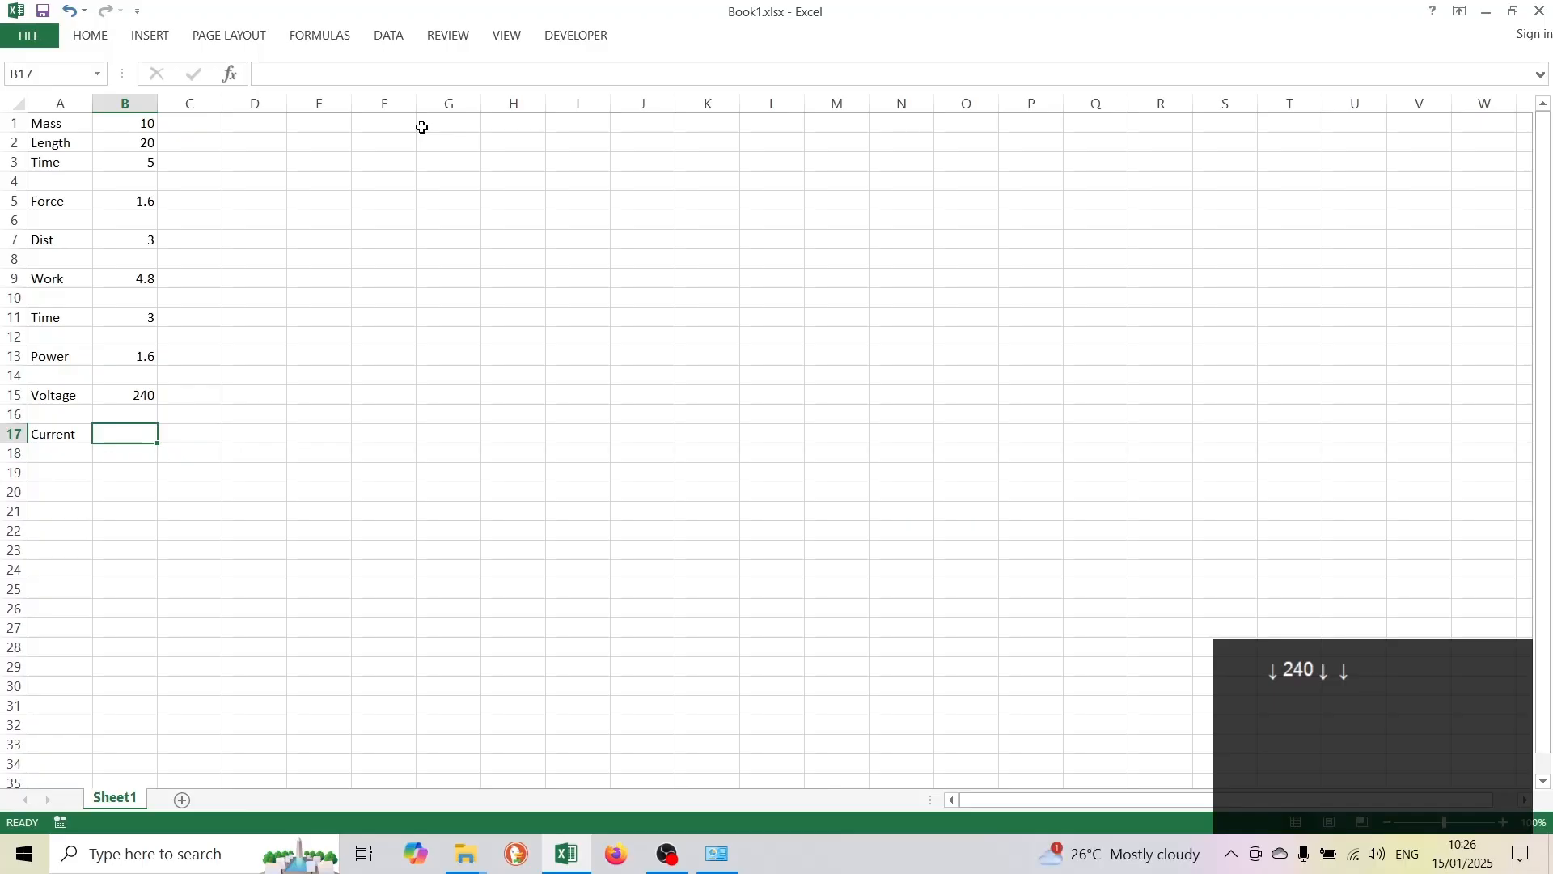
pyautogui.write('=')
pyautogui.press('Up')
pyautogui.press('Up')
pyautogui.press('Up')
pyautogui.press('Up')
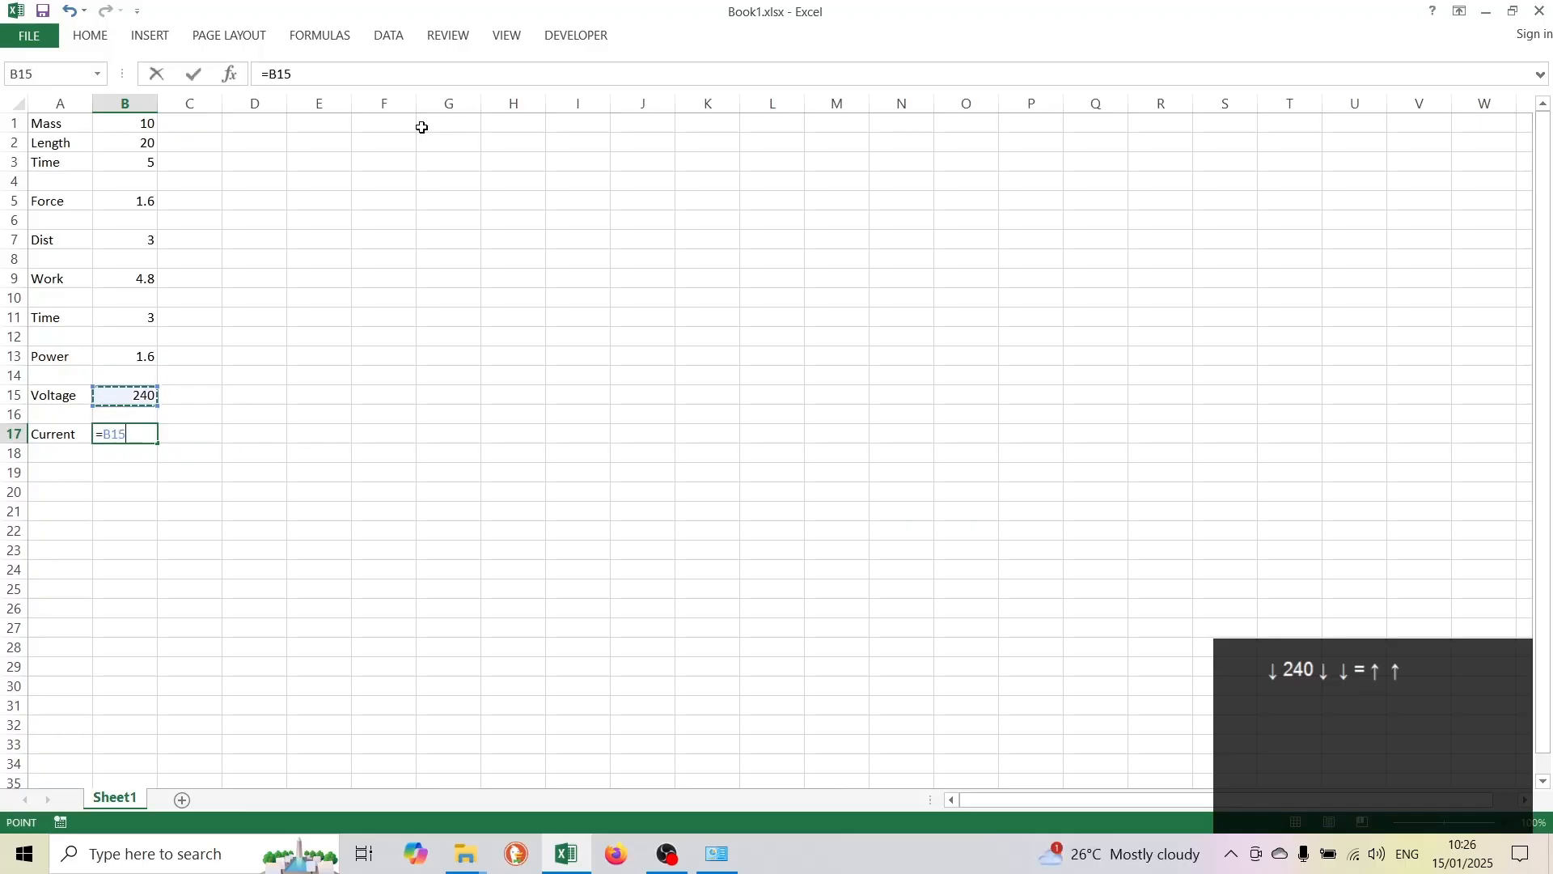
pyautogui.write('/')
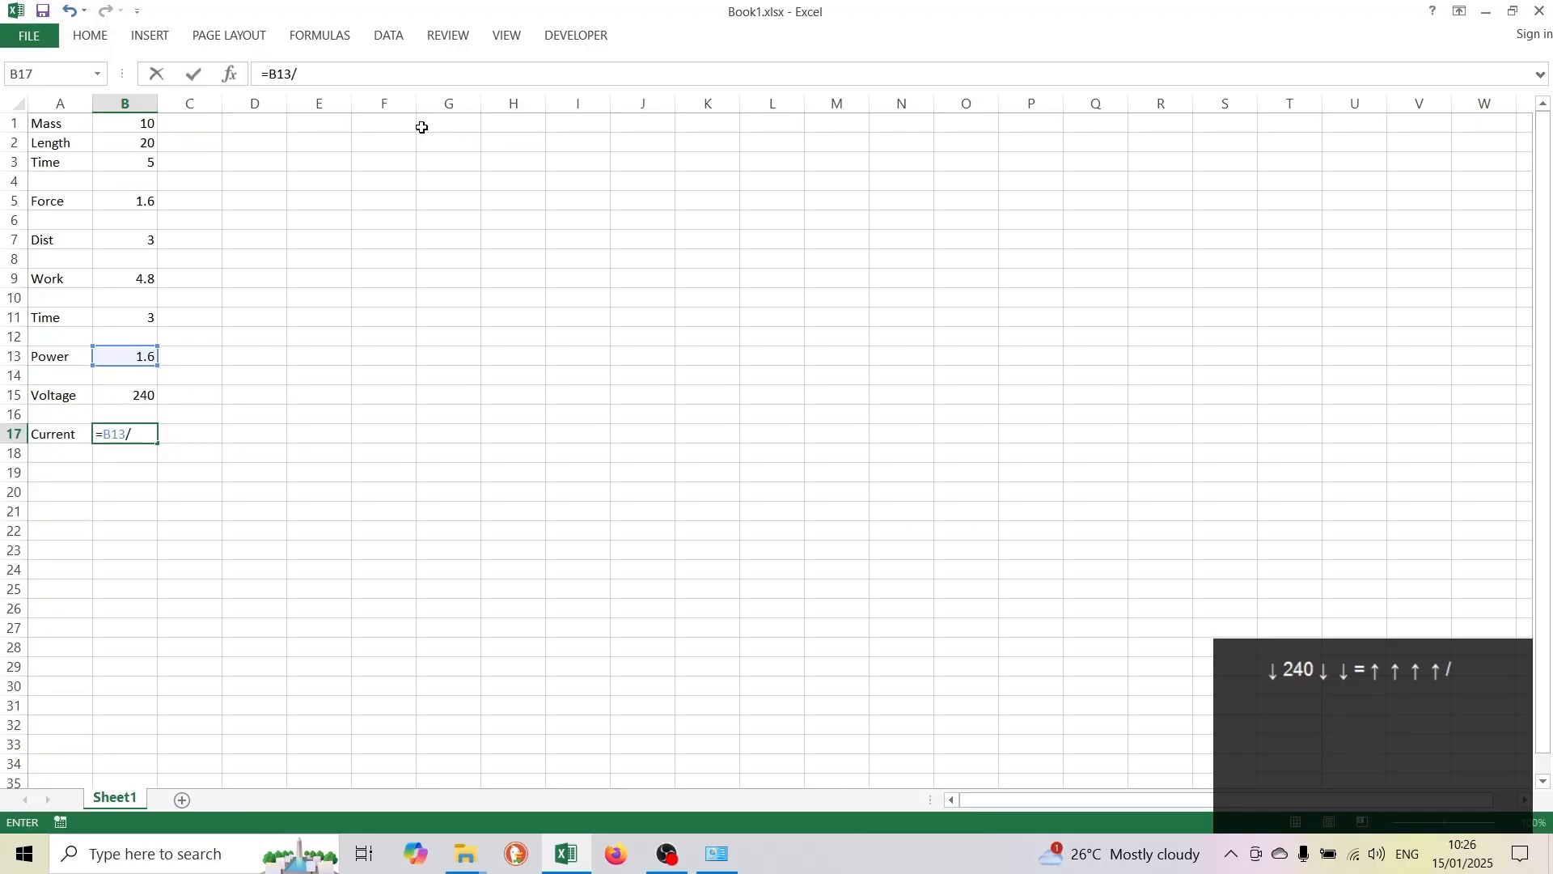
pyautogui.press('Up')
pyautogui.press('Up')
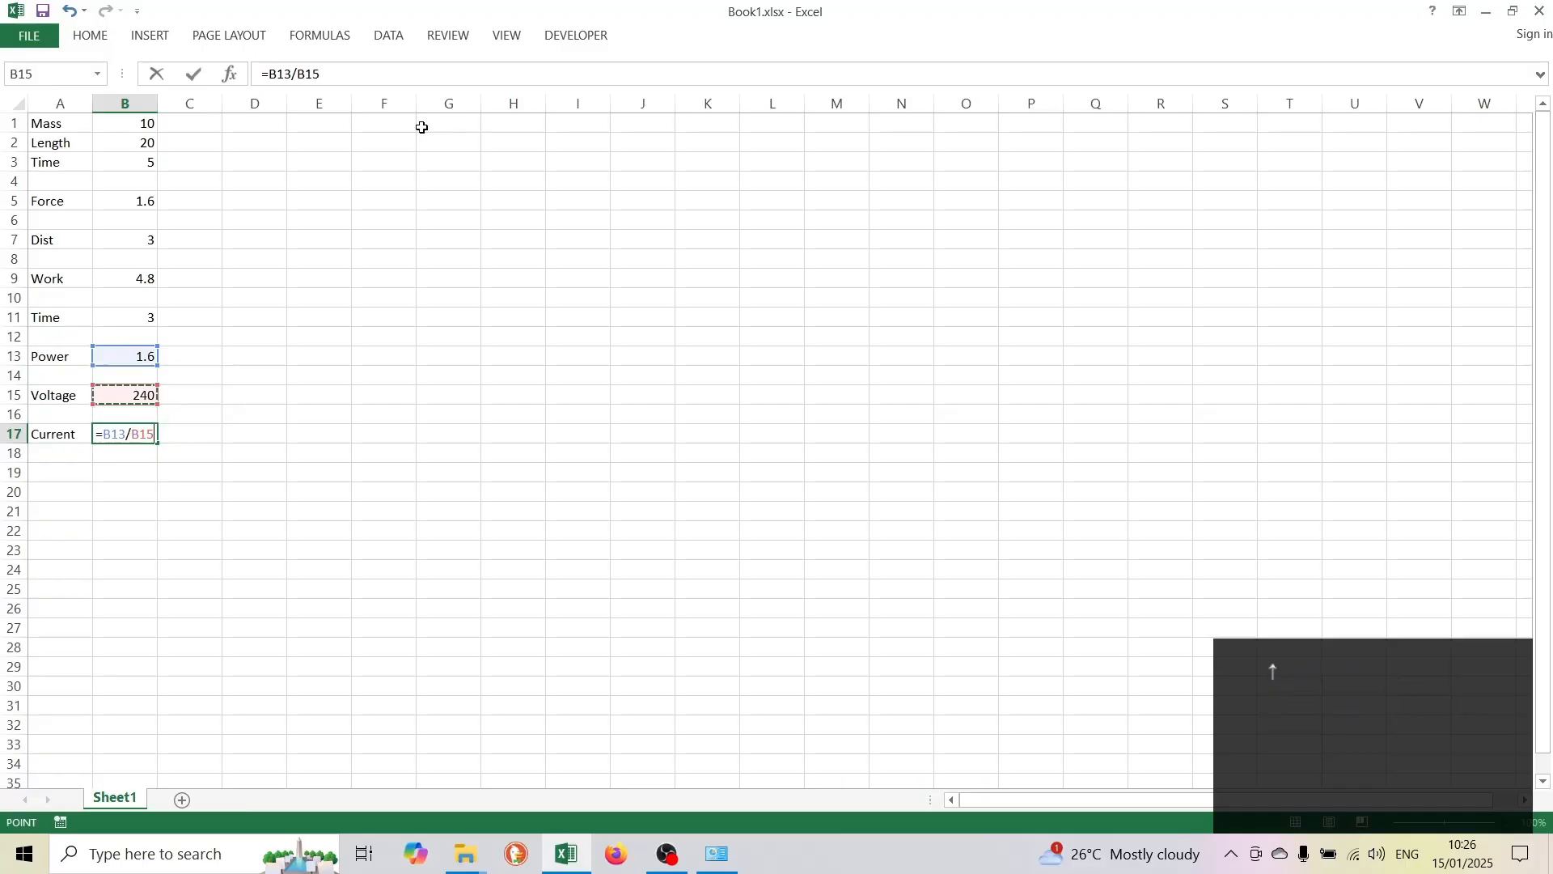
pyautogui.press('Return')
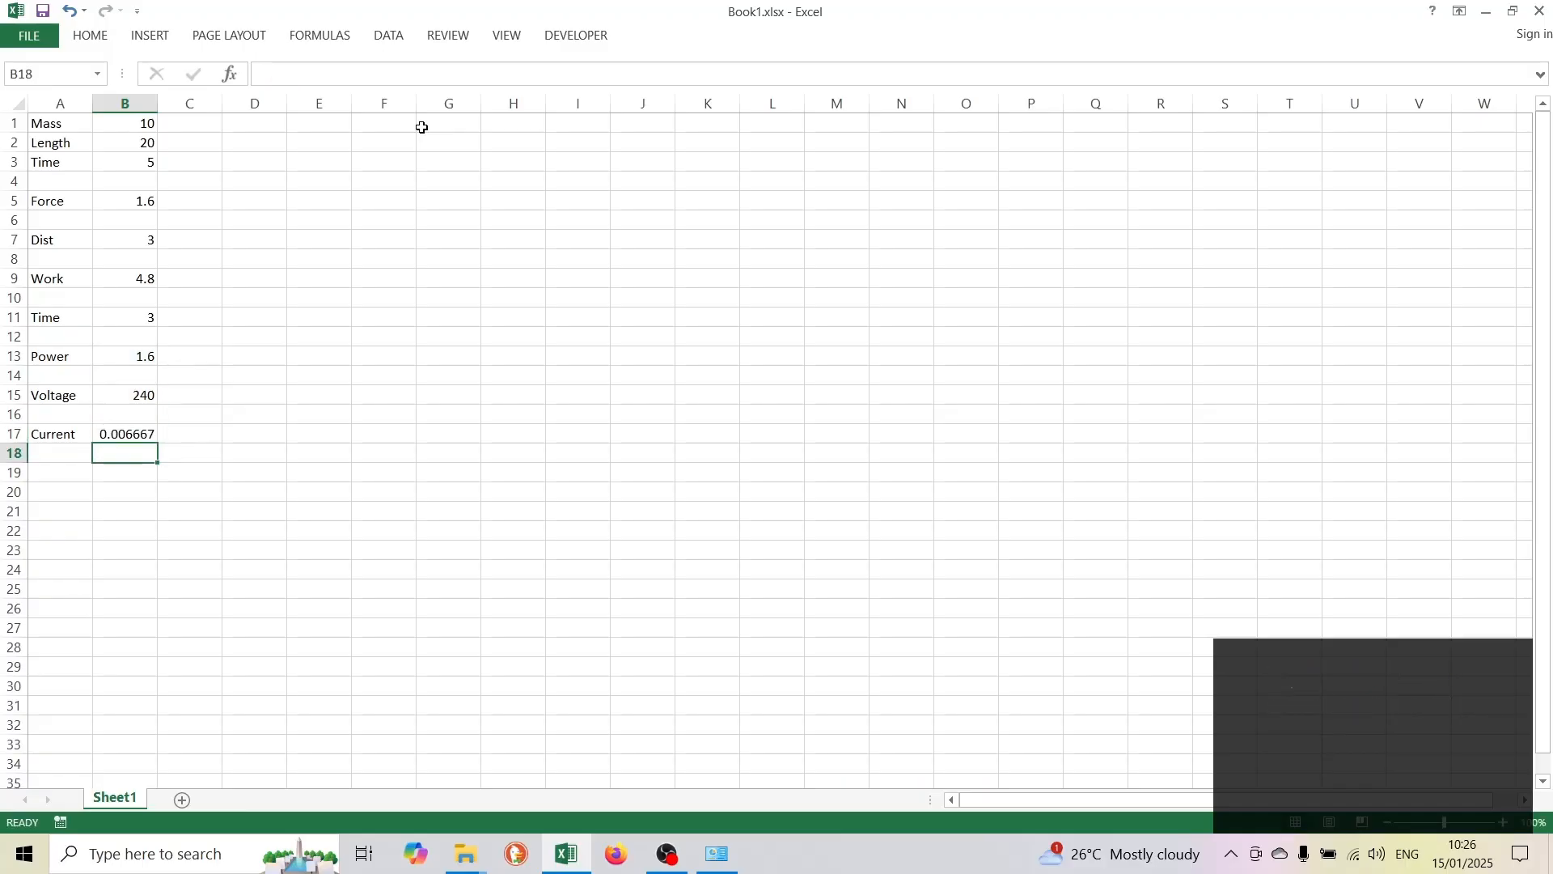
pyautogui.press('Down')
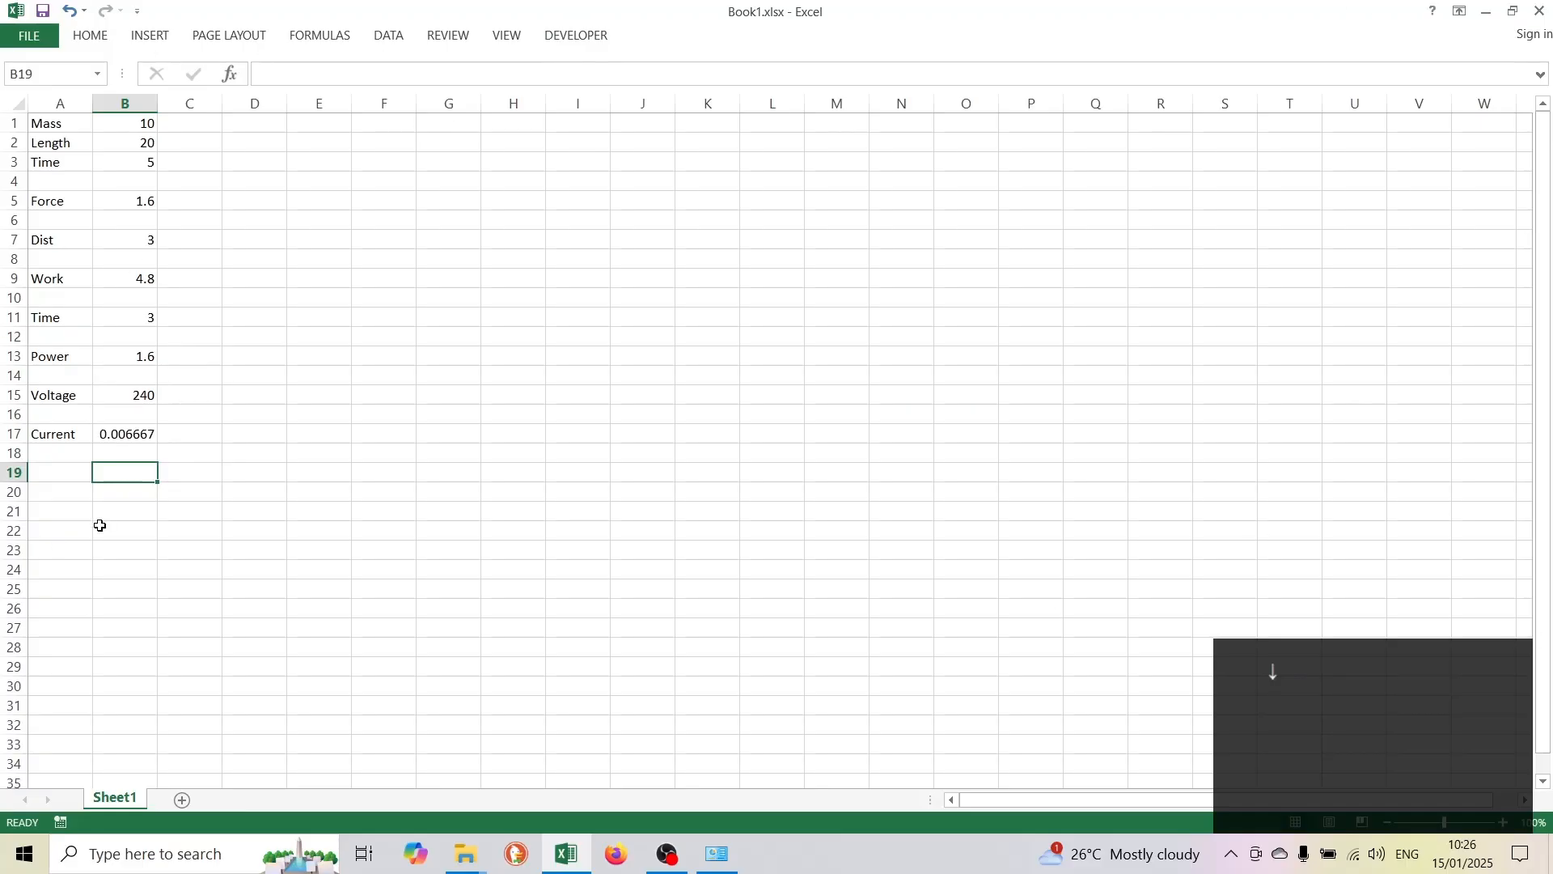
# Review the Force formula in B5 with its referenced cells and the Work formula in B9.
pyautogui.click(126, 205)
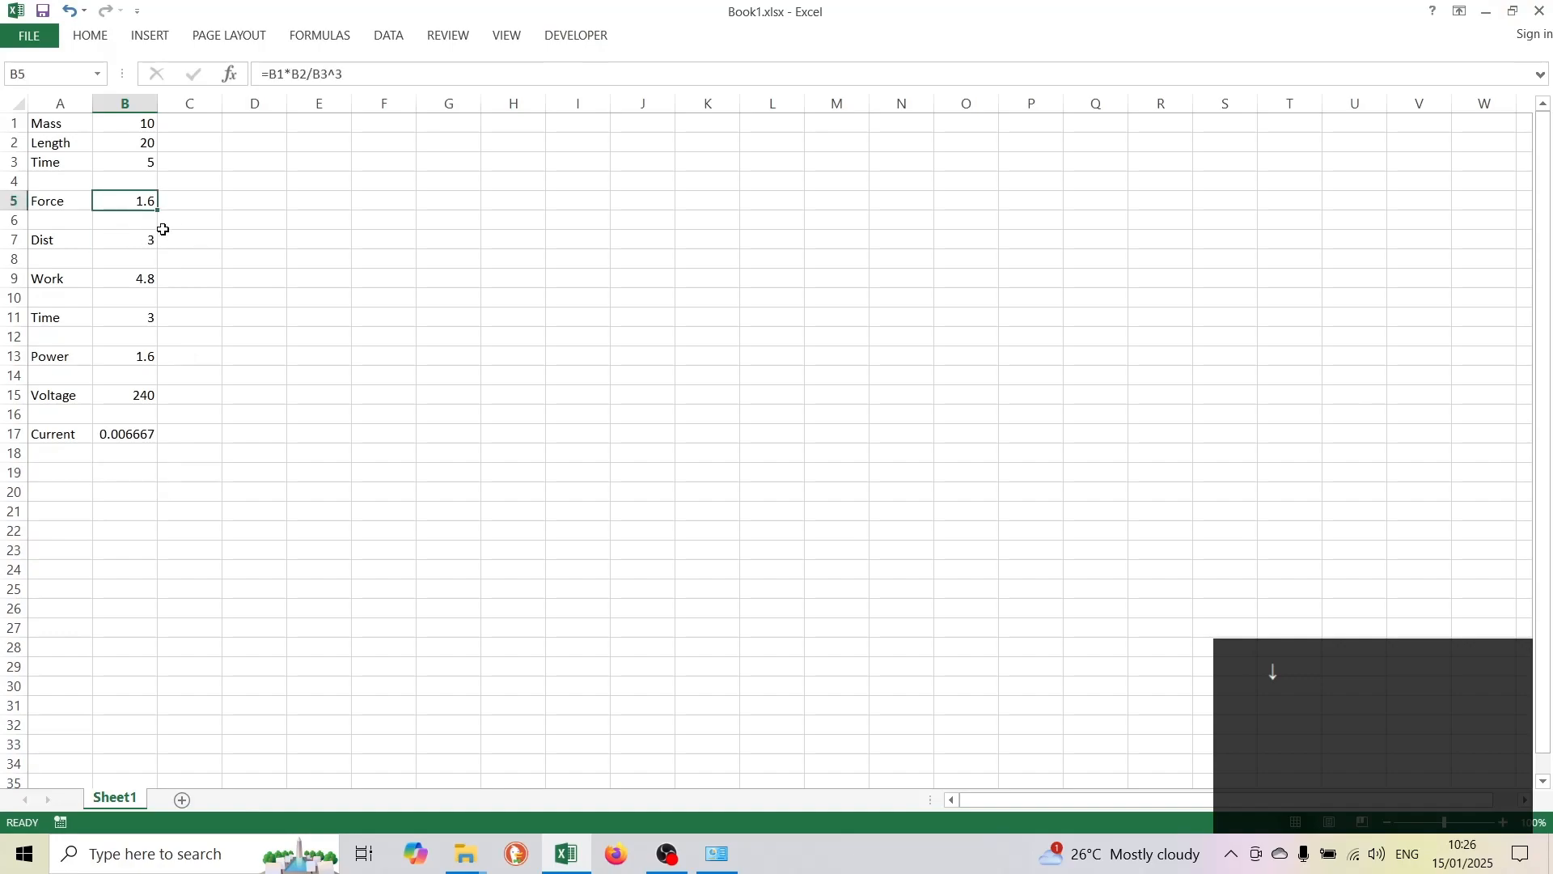
pyautogui.click(348, 75)
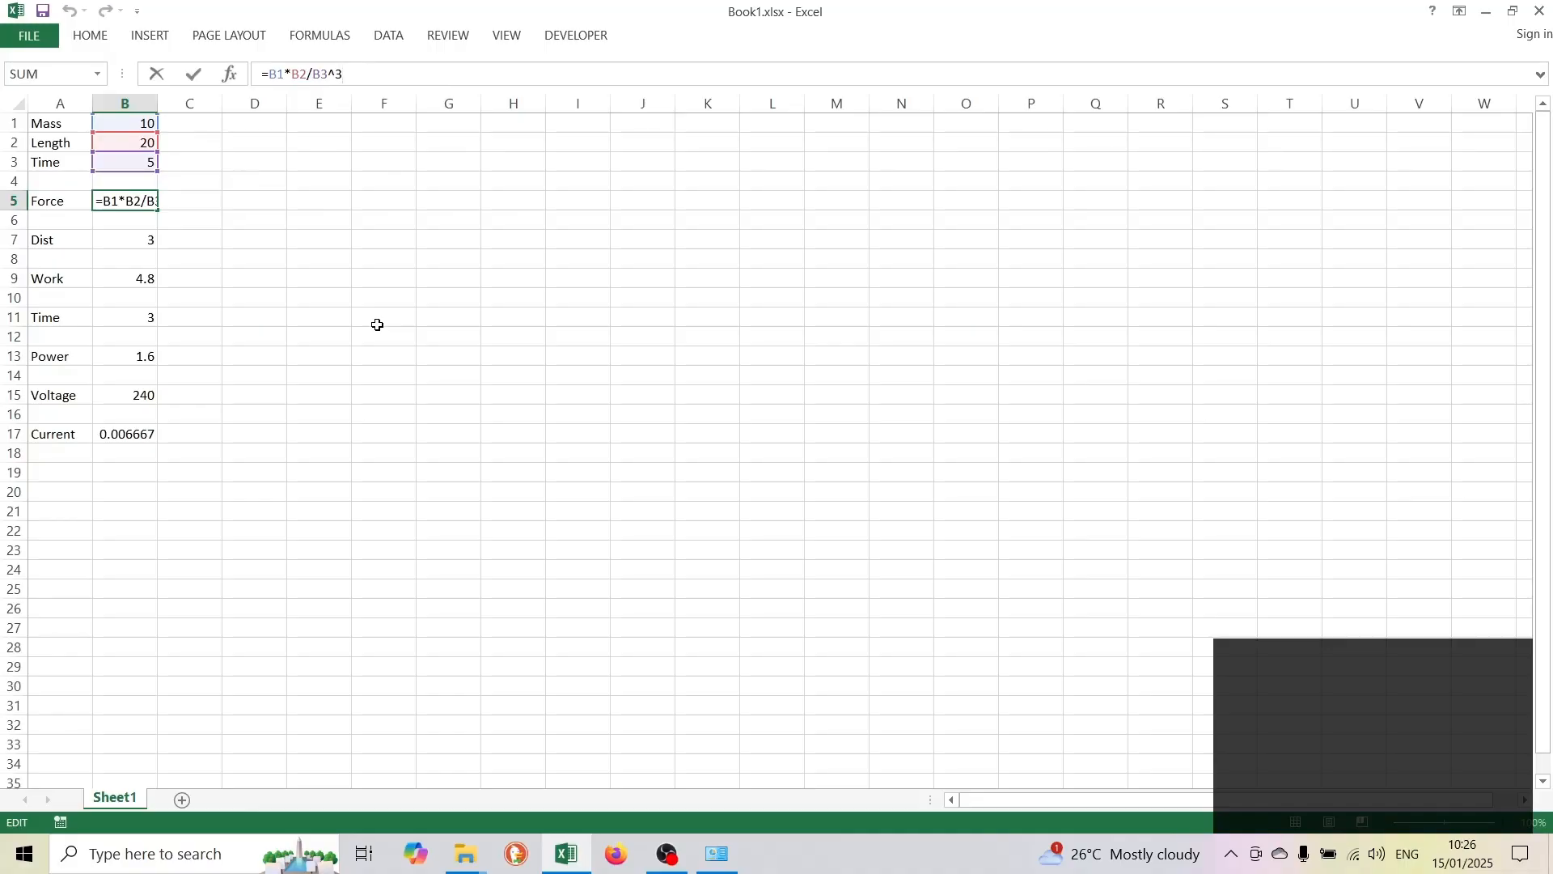
pyautogui.press('Return')
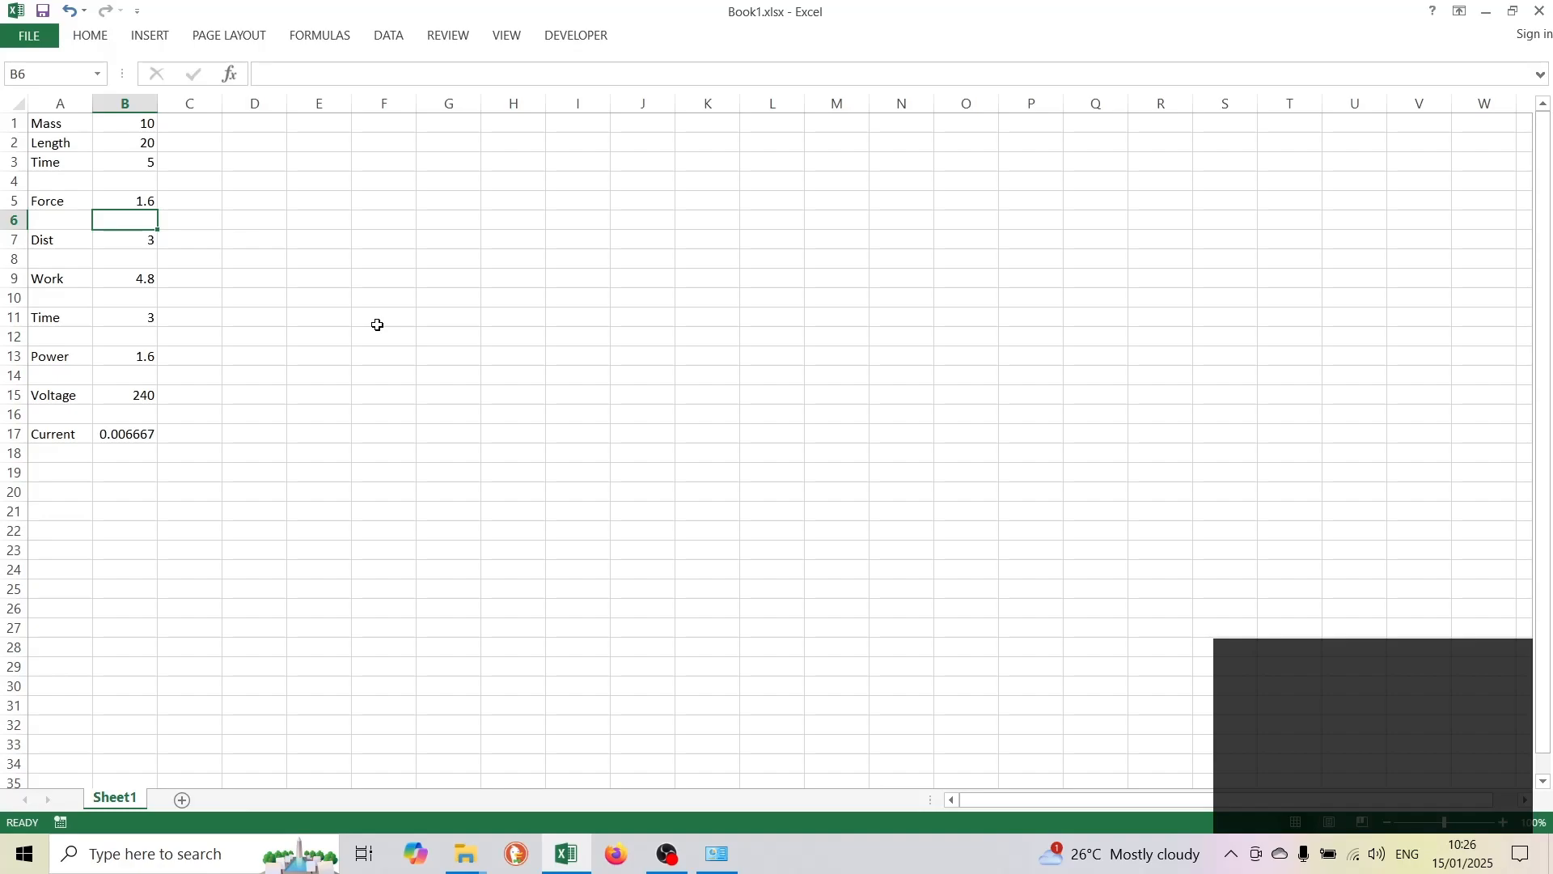
pyautogui.click(138, 279)
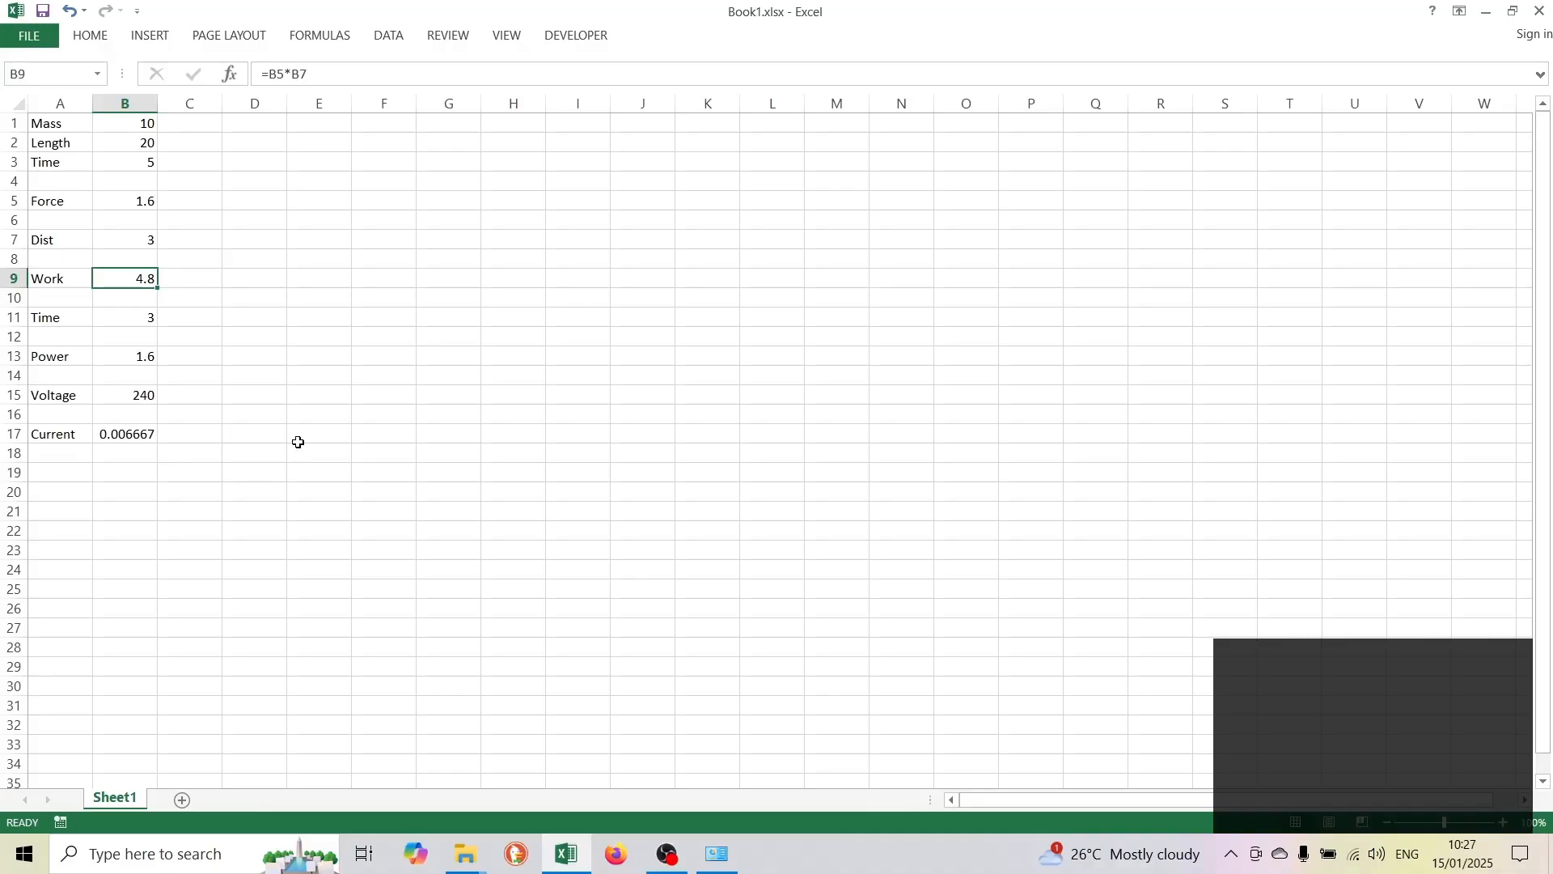
# Clear the contents of B5:B17, from Force down to Current, keeping the Mass, Length and Time inputs.
pyautogui.moveTo(134, 201); pyautogui.dragTo(120, 441)
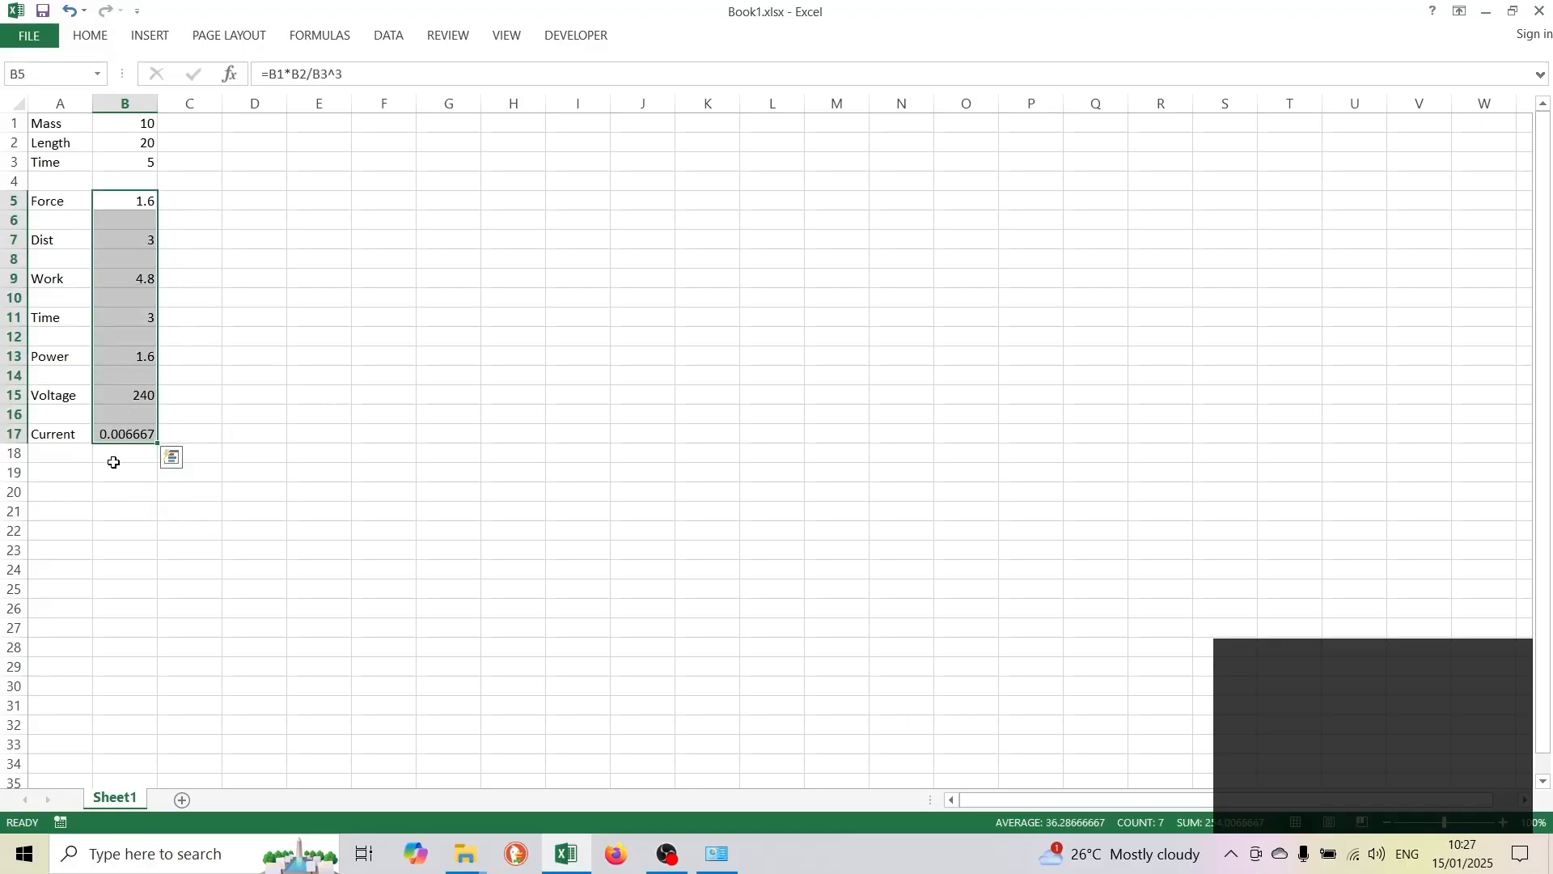
pyautogui.press('Delete')
pyautogui.click(302, 239)
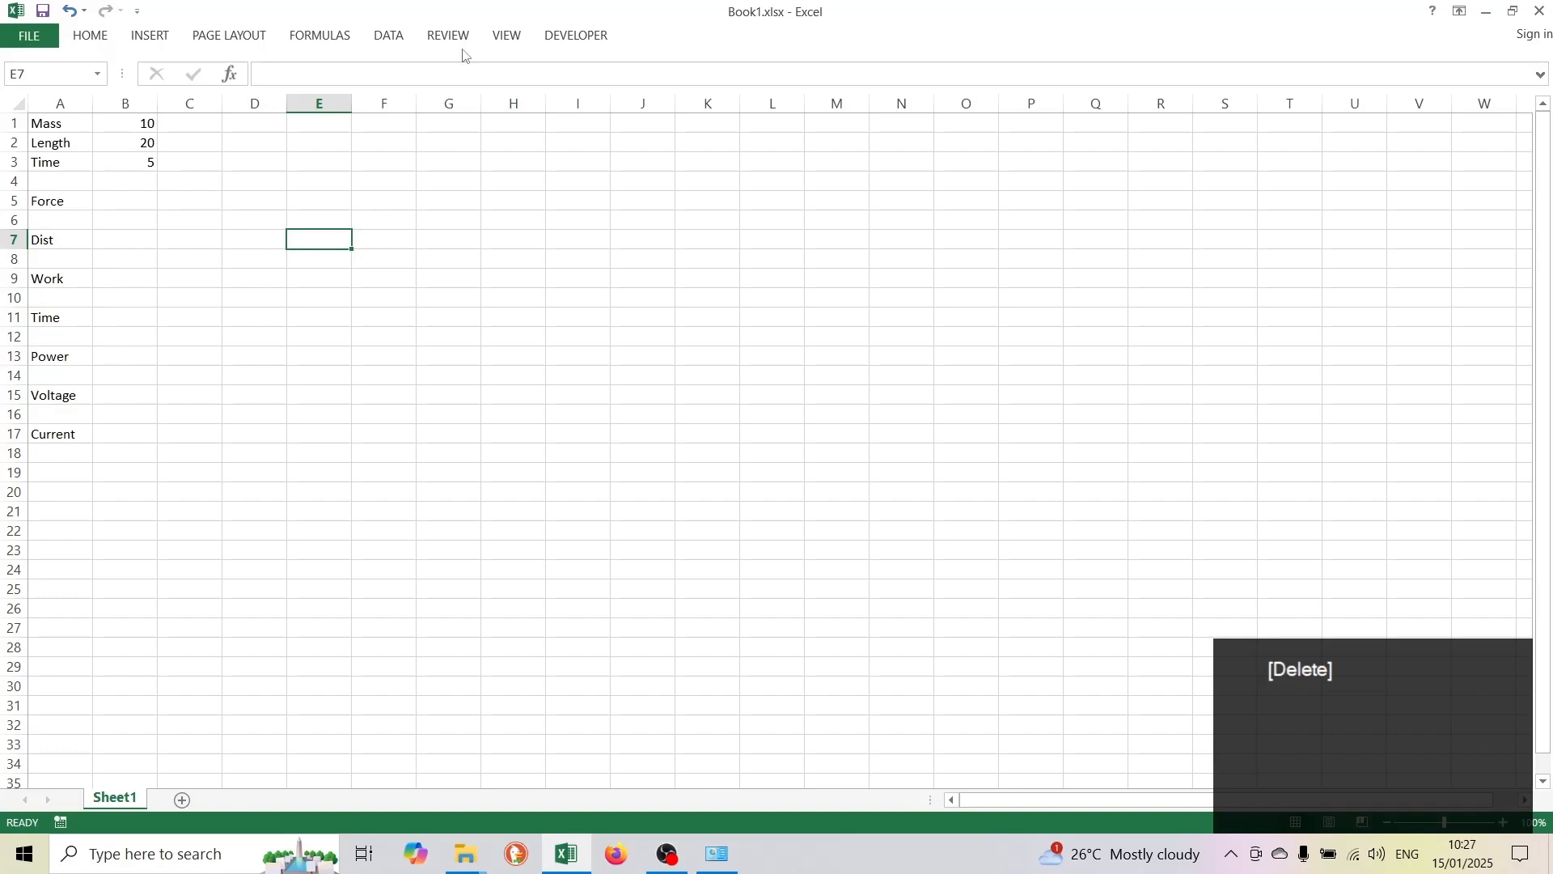
# Enable the Excel2024_1 COM add-in and display its Formula Checker commands.
pyautogui.click(558, 38)
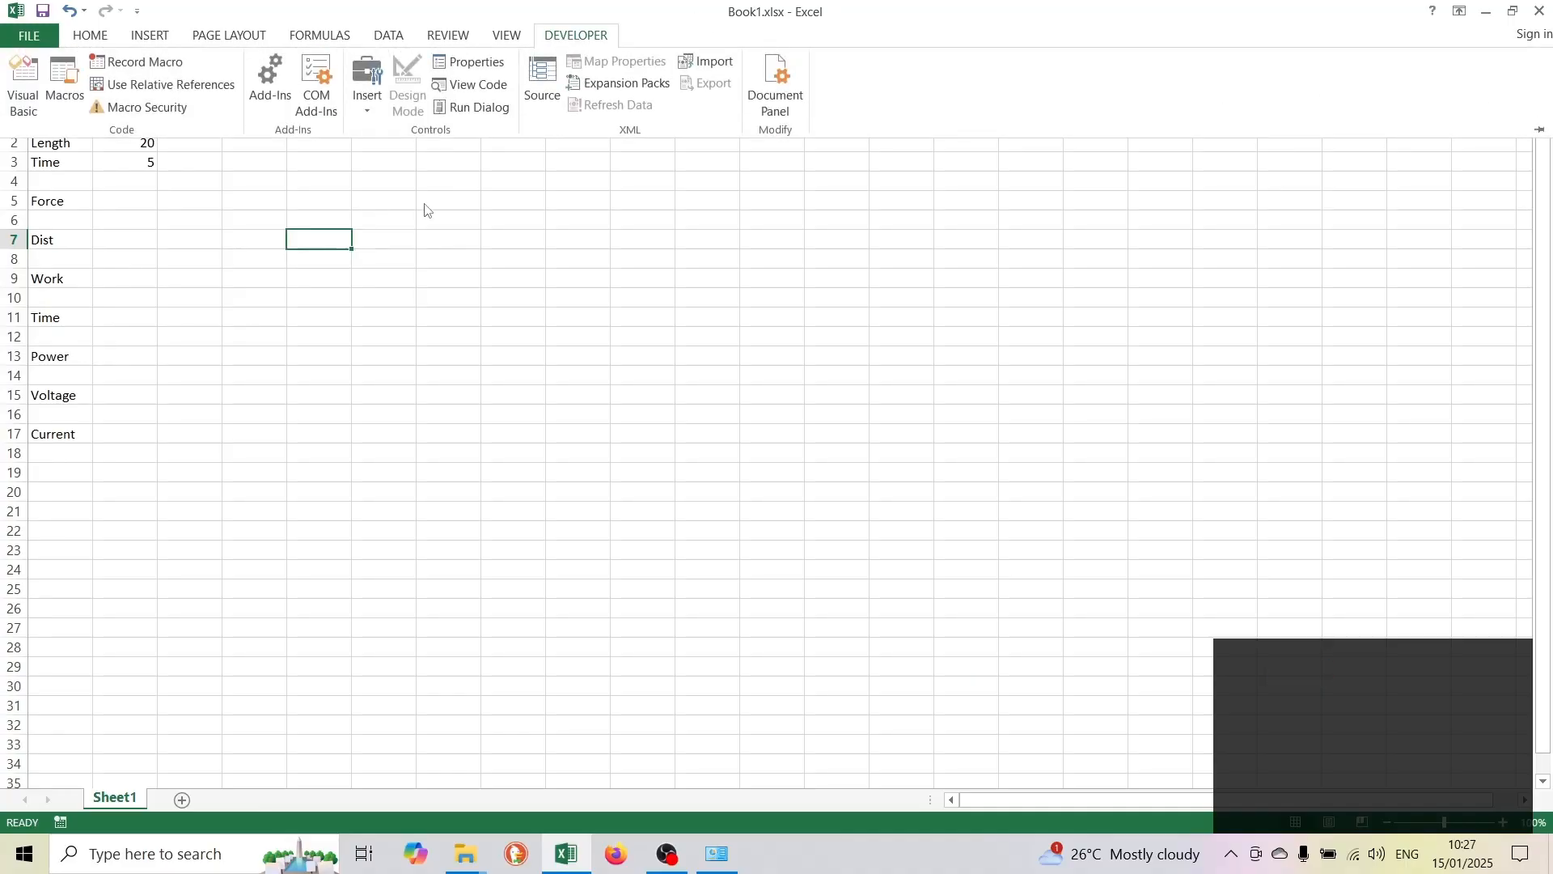
pyautogui.click(322, 106)
pyautogui.click(427, 336)
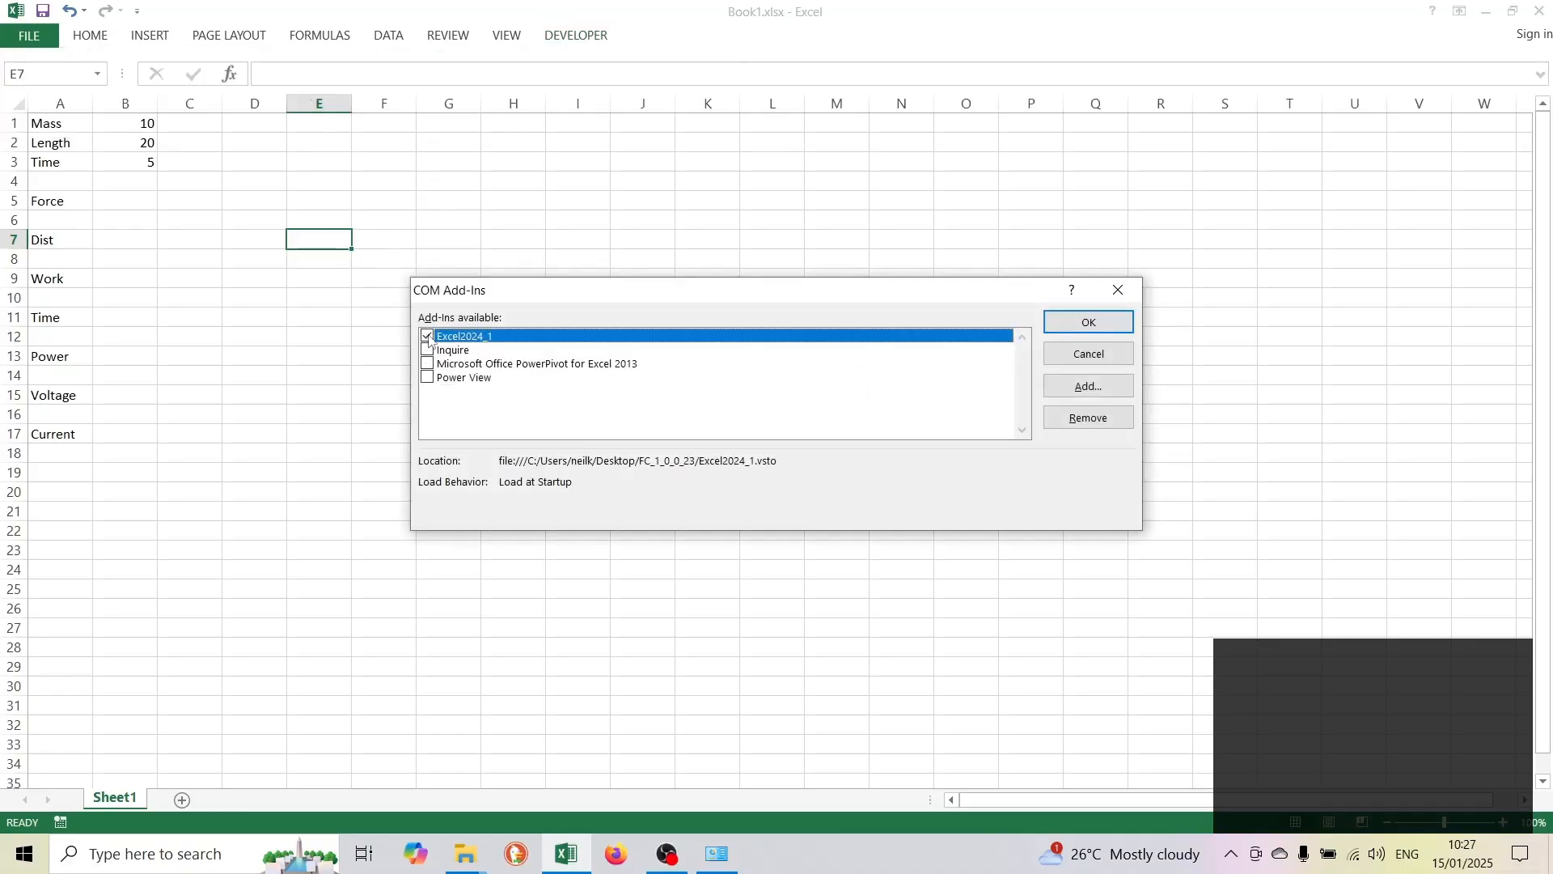
pyautogui.click(1074, 320)
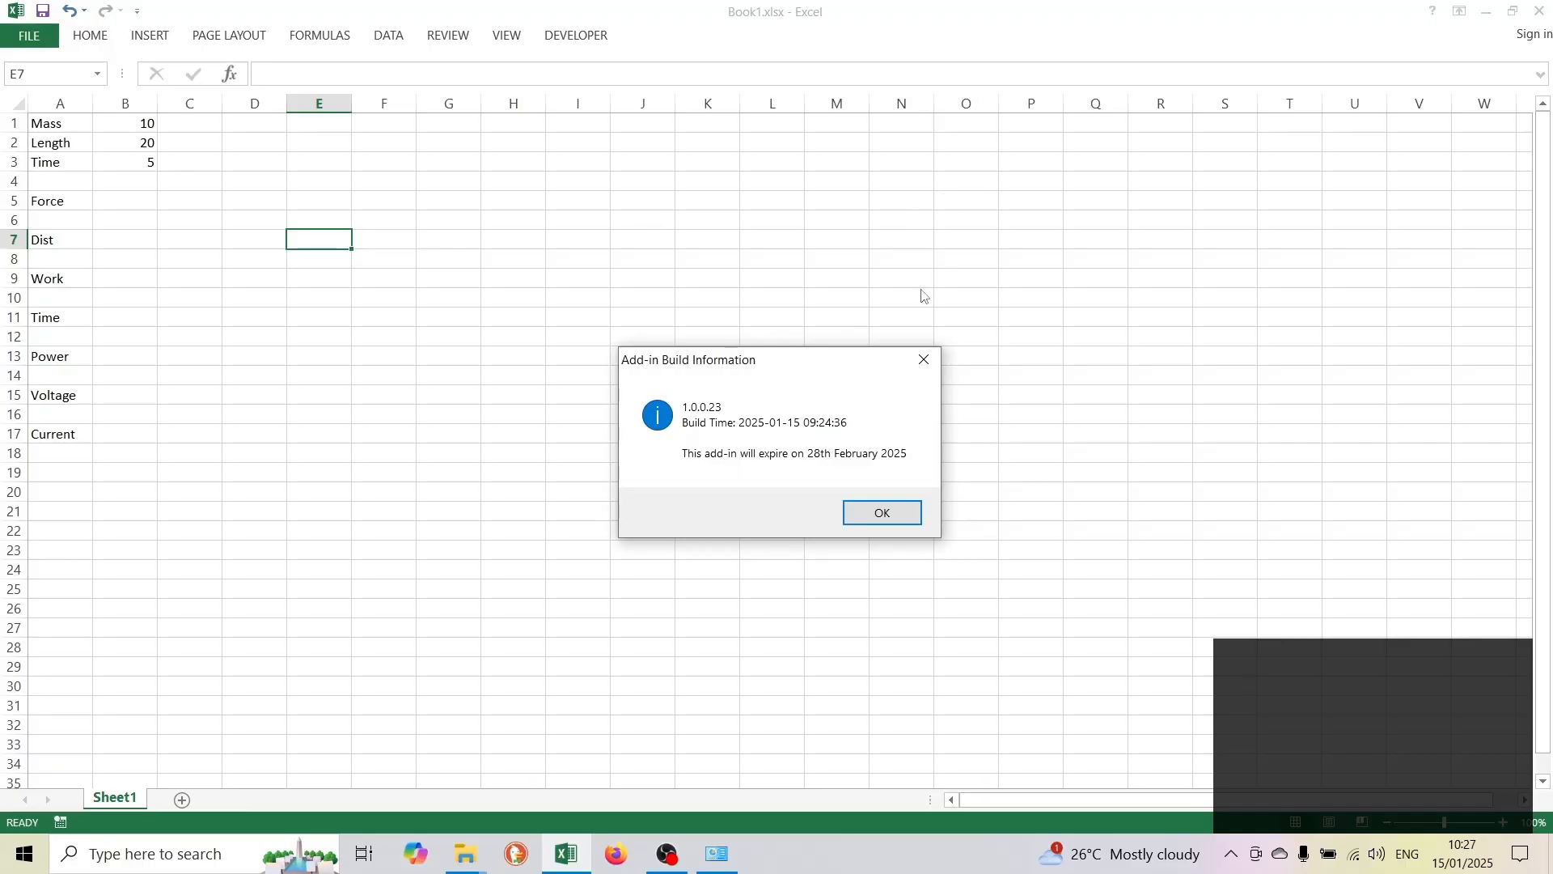
pyautogui.click(887, 513)
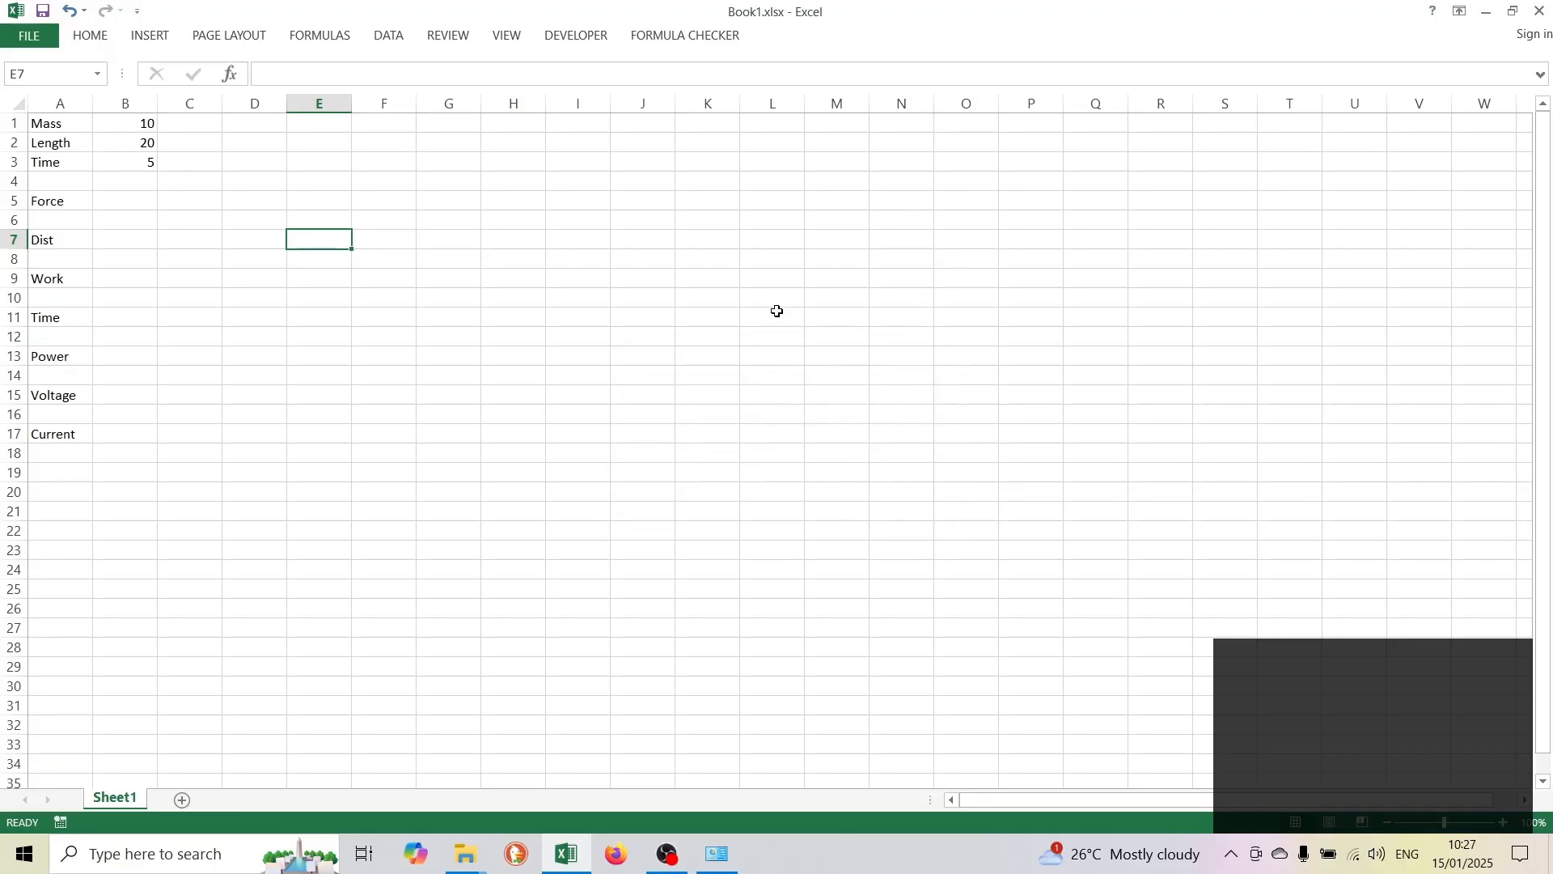
pyautogui.click(658, 36)
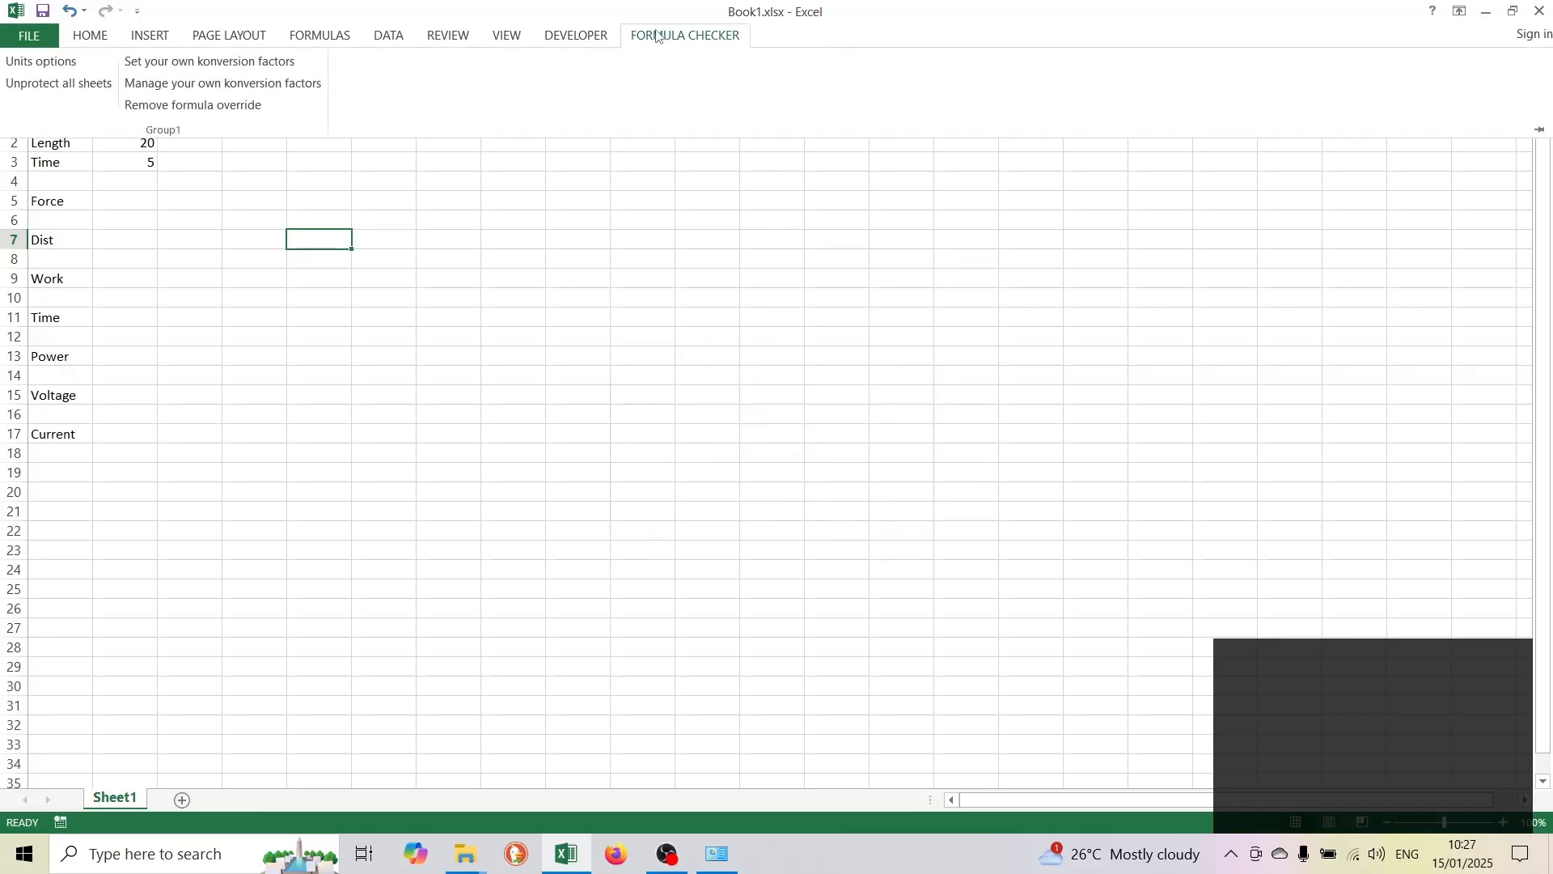
# Return to the worksheet and re-enter 10 as the Mass value in B1, keeping that cell selected.
pyautogui.click(658, 36)
pyautogui.click(610, 228)
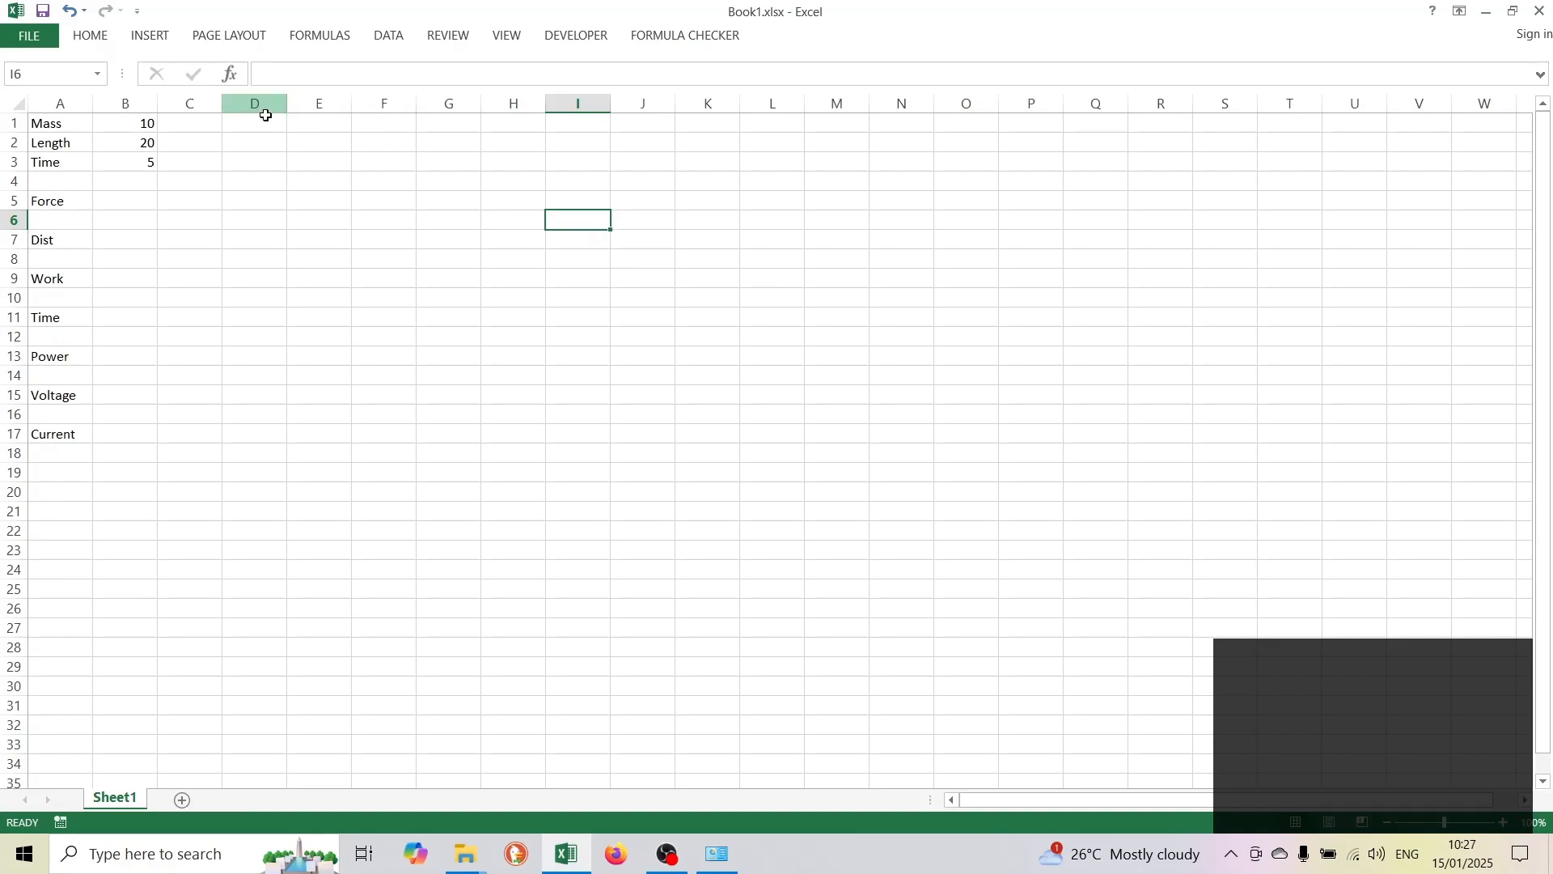
pyautogui.click(128, 124)
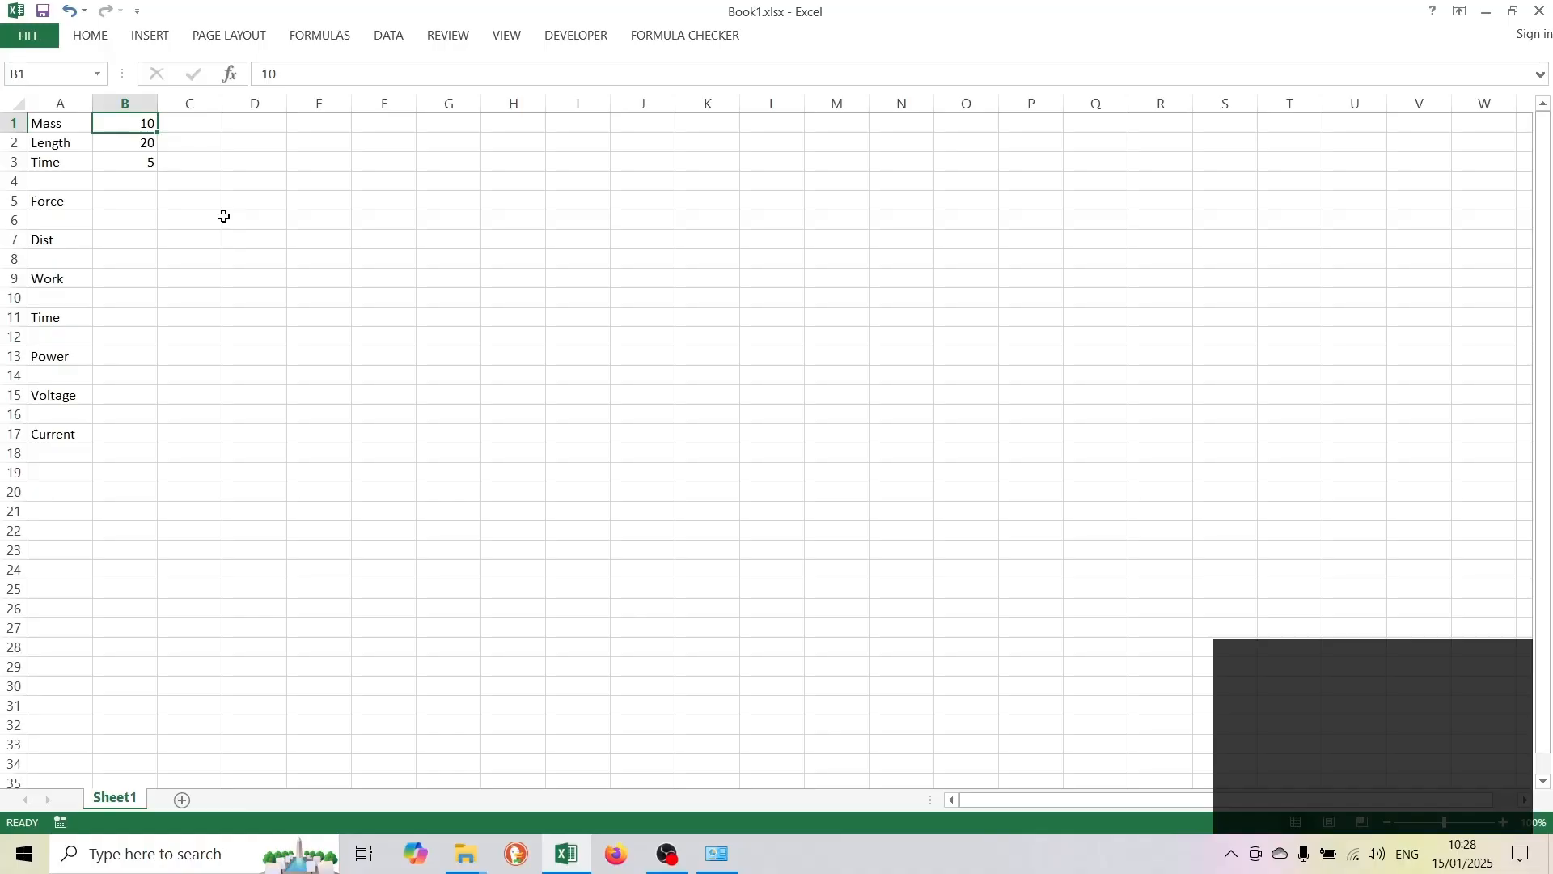
pyautogui.write('10')
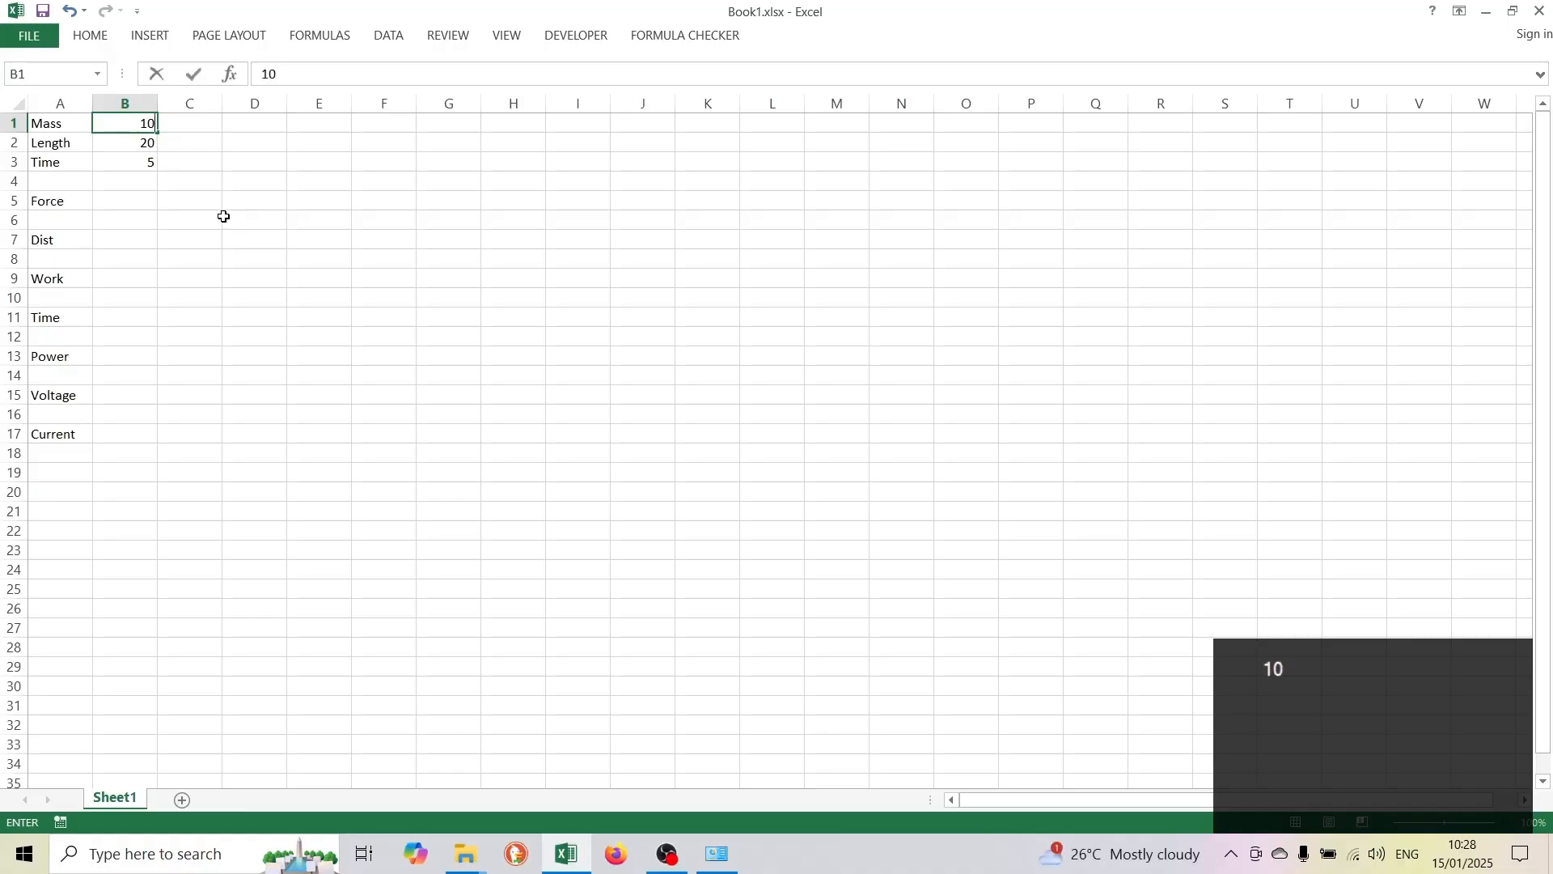
pyautogui.press('Return')
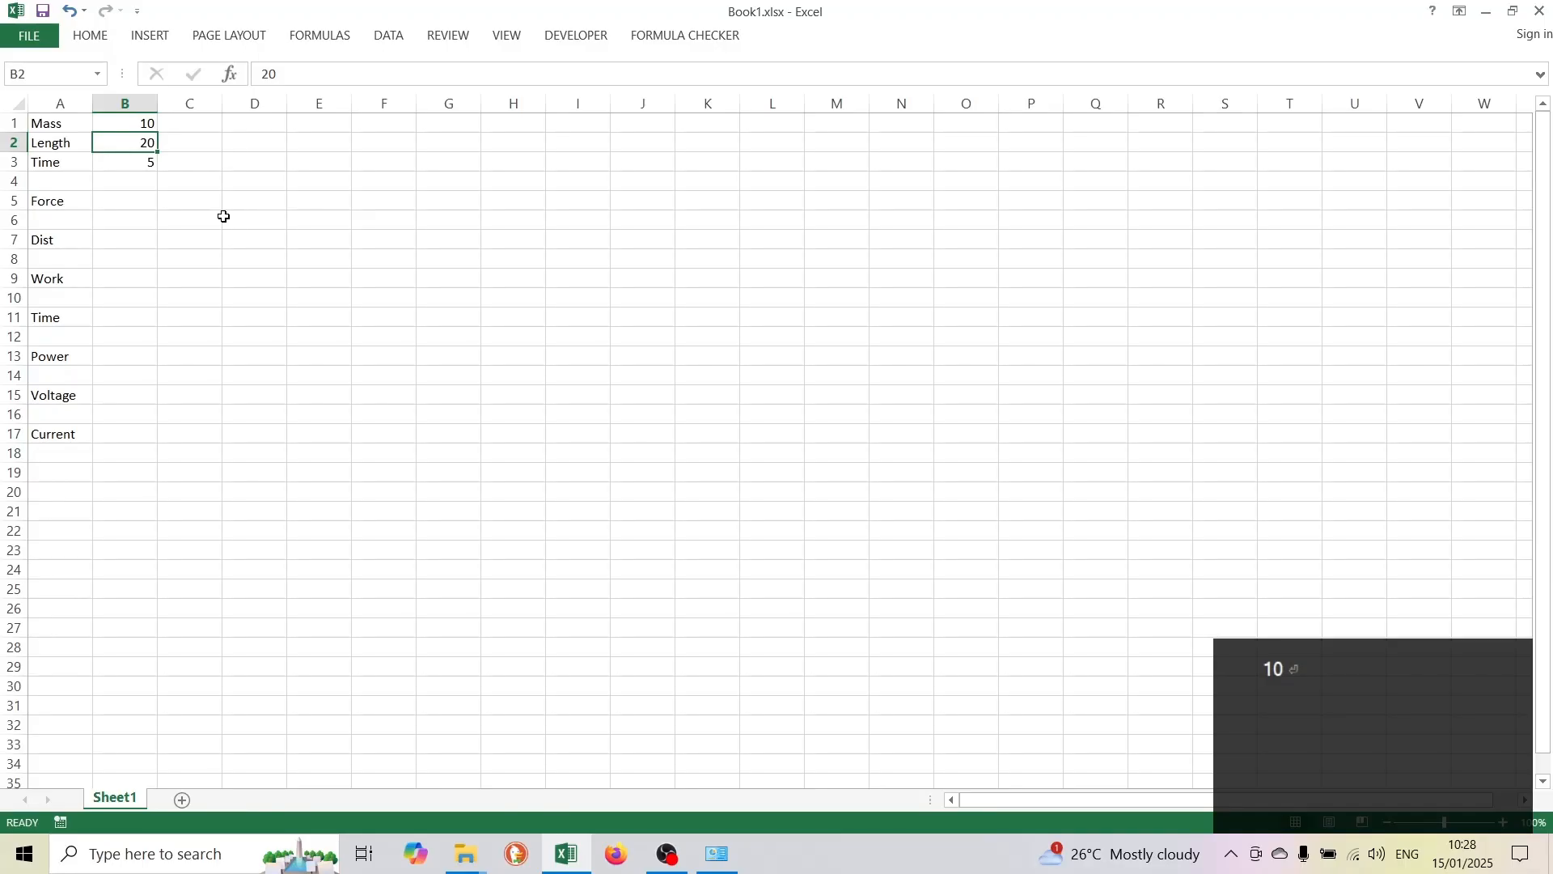
pyautogui.press('Up')
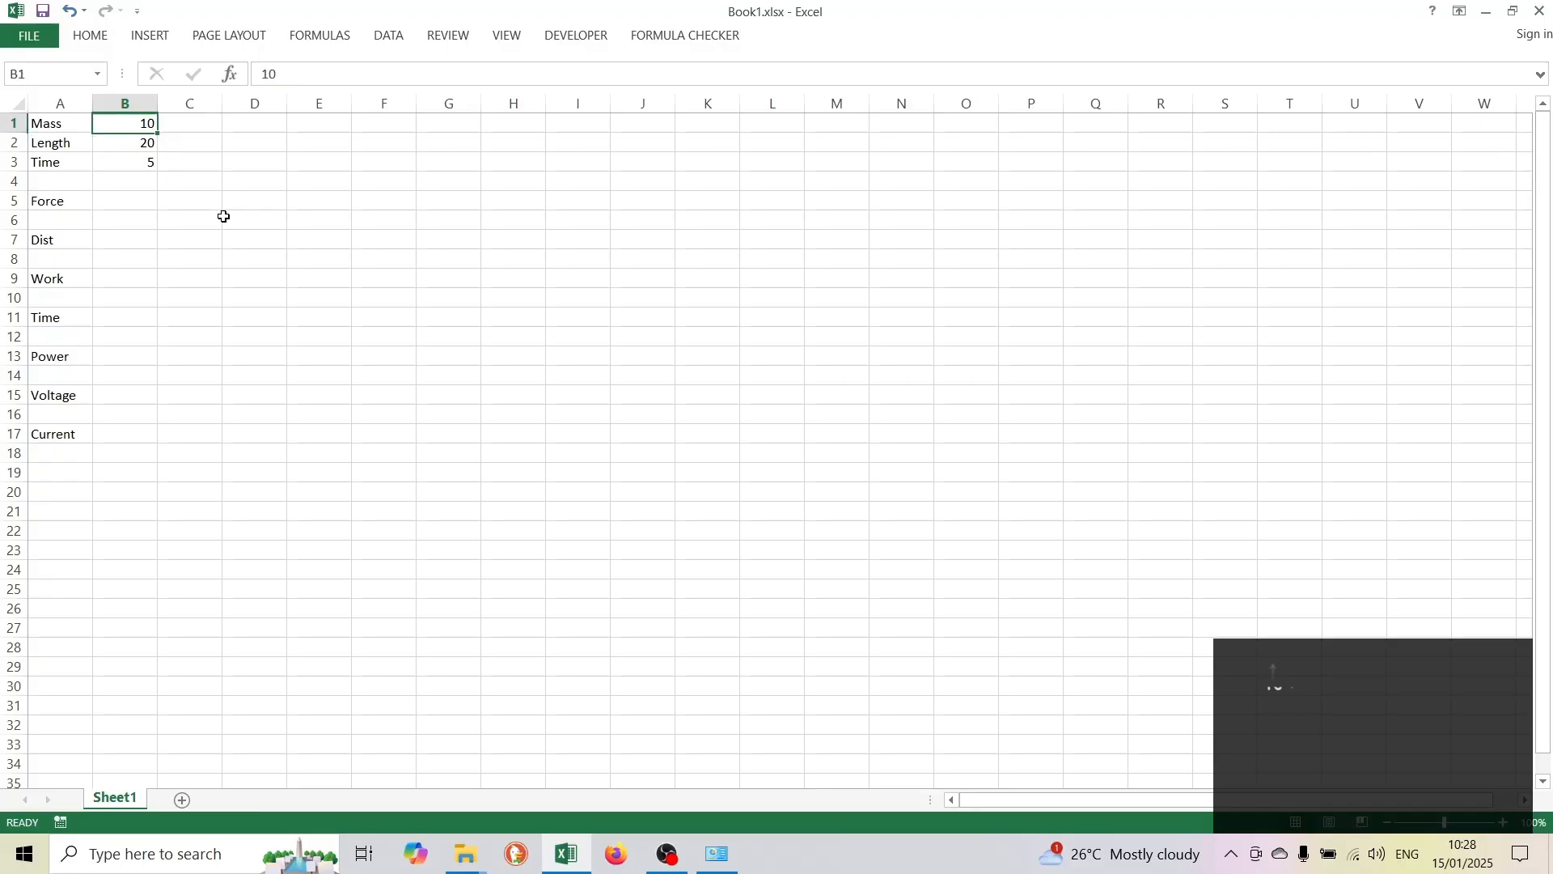
pyautogui.write('10')
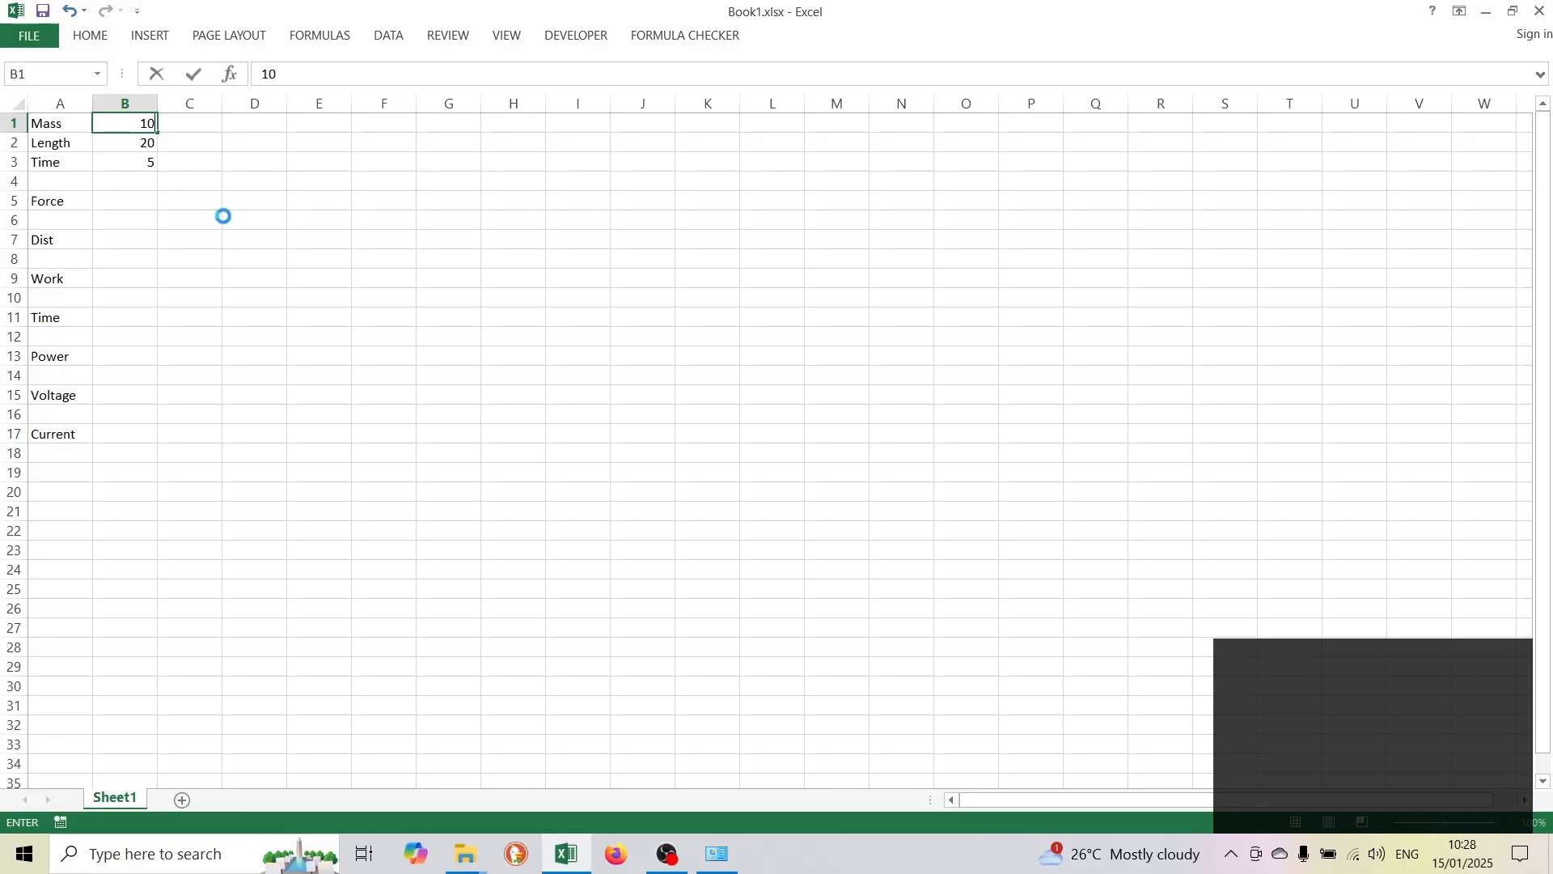
pyautogui.hotkey('ctrl', 'Return')
# Assign the unit kilogram to the Mass value in B1, from the Mass quantity of the Mechanical unit group.
pyautogui.hotkey('ctrl', 'alt', 'g')
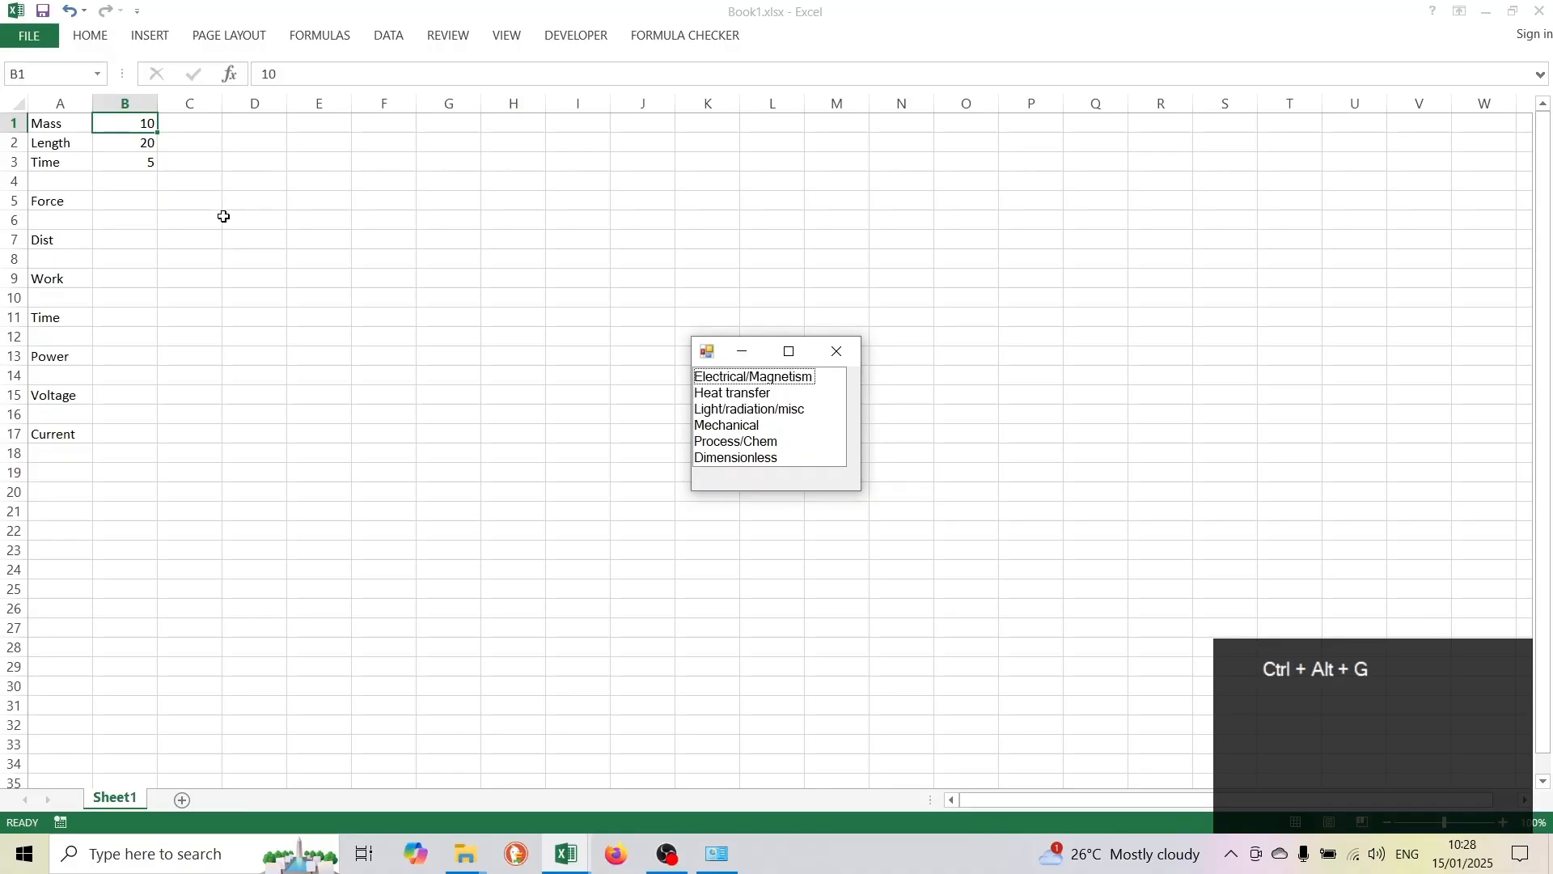
pyautogui.press('m')
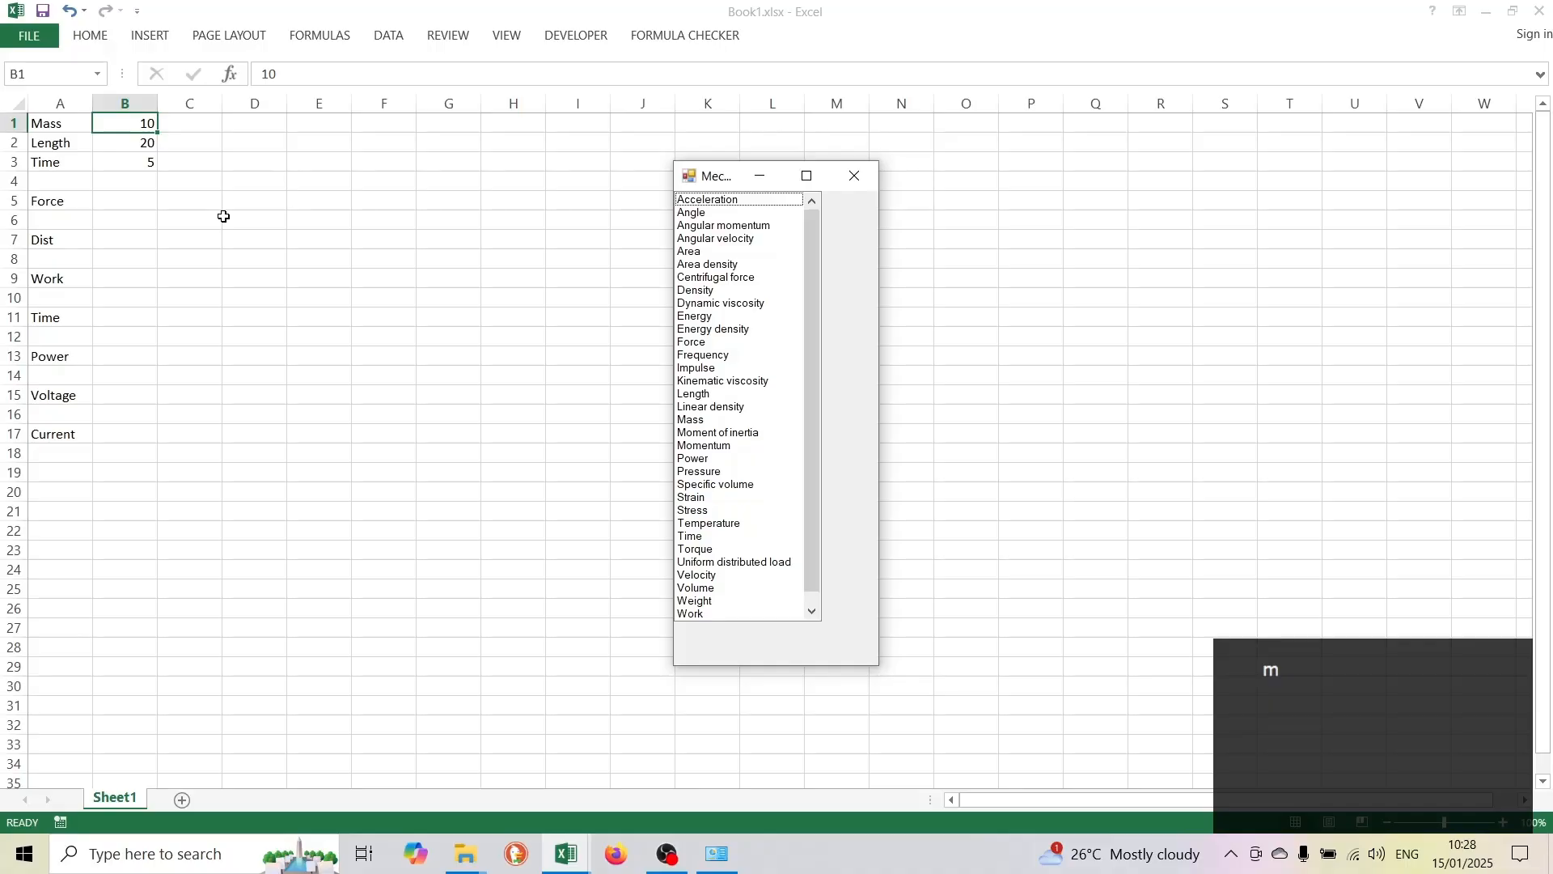
pyautogui.press('m')
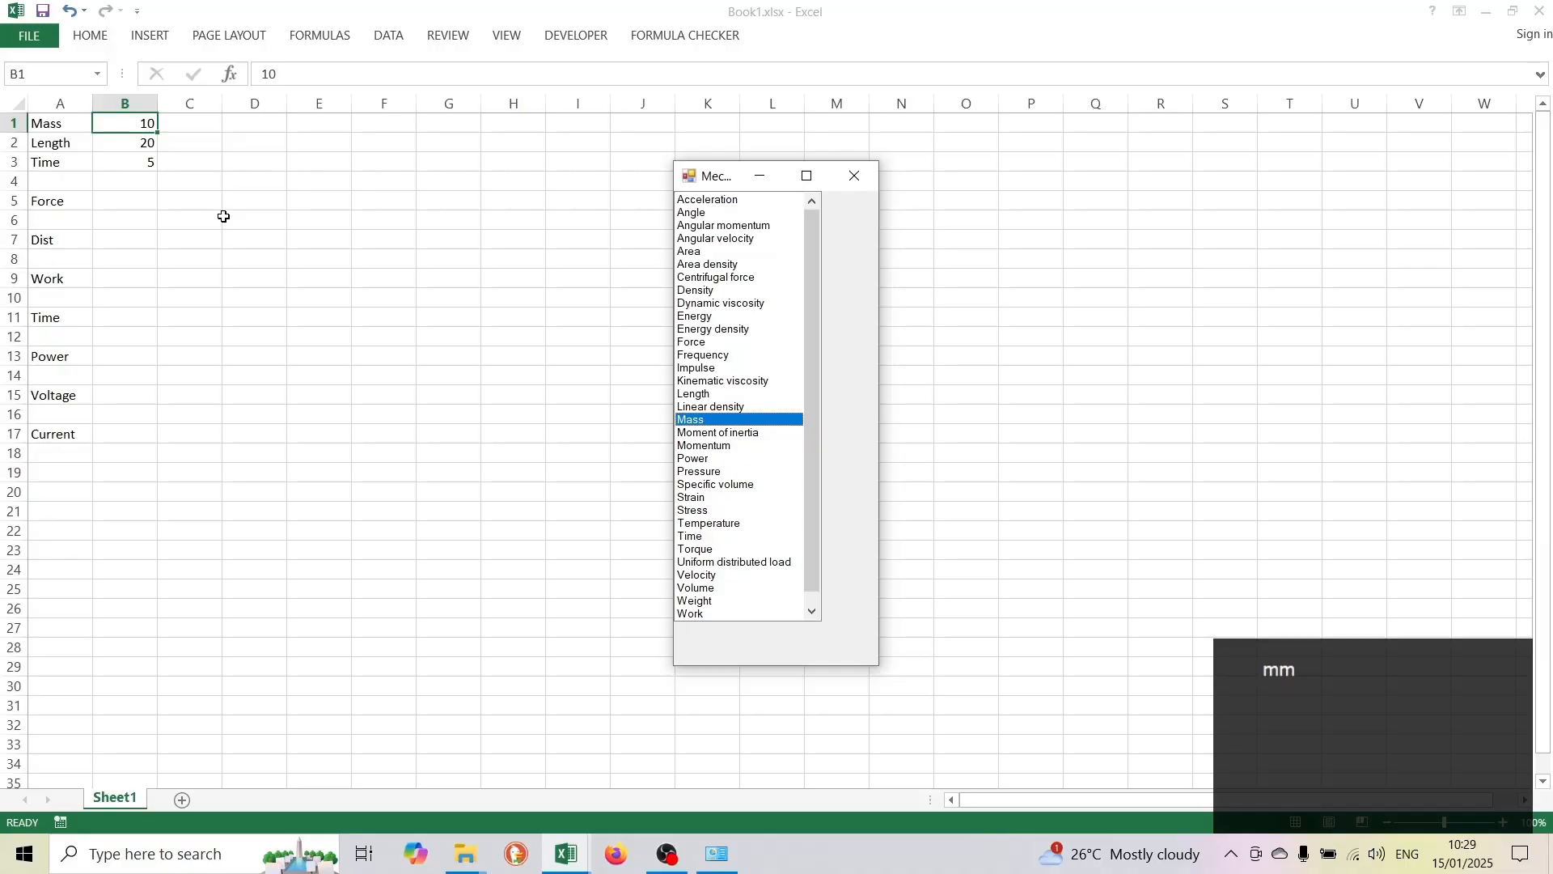
pyautogui.press('Return')
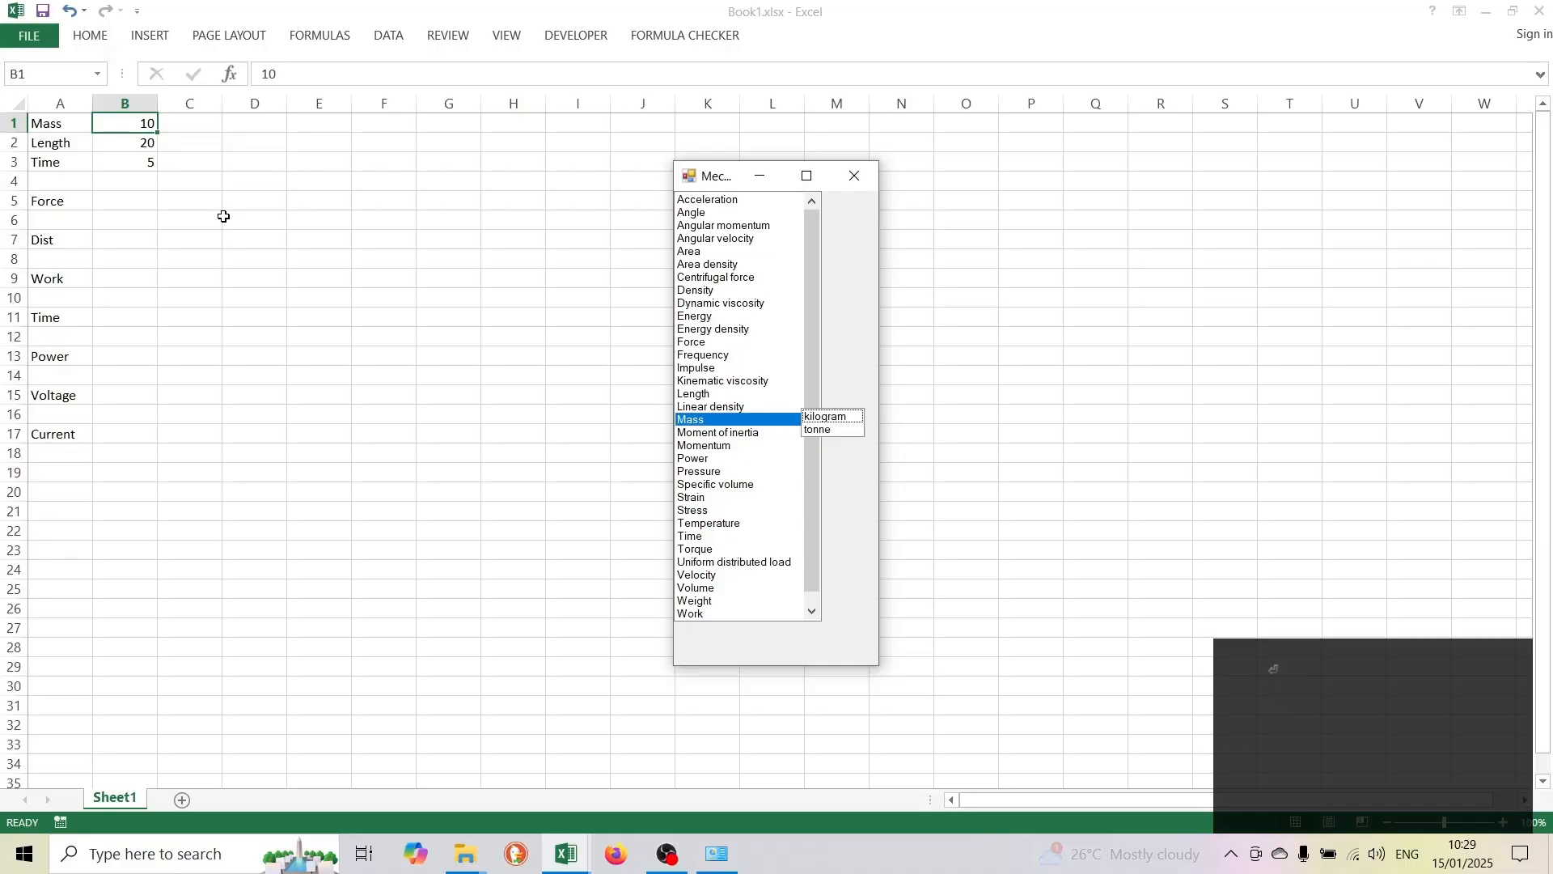
pyautogui.press('k')
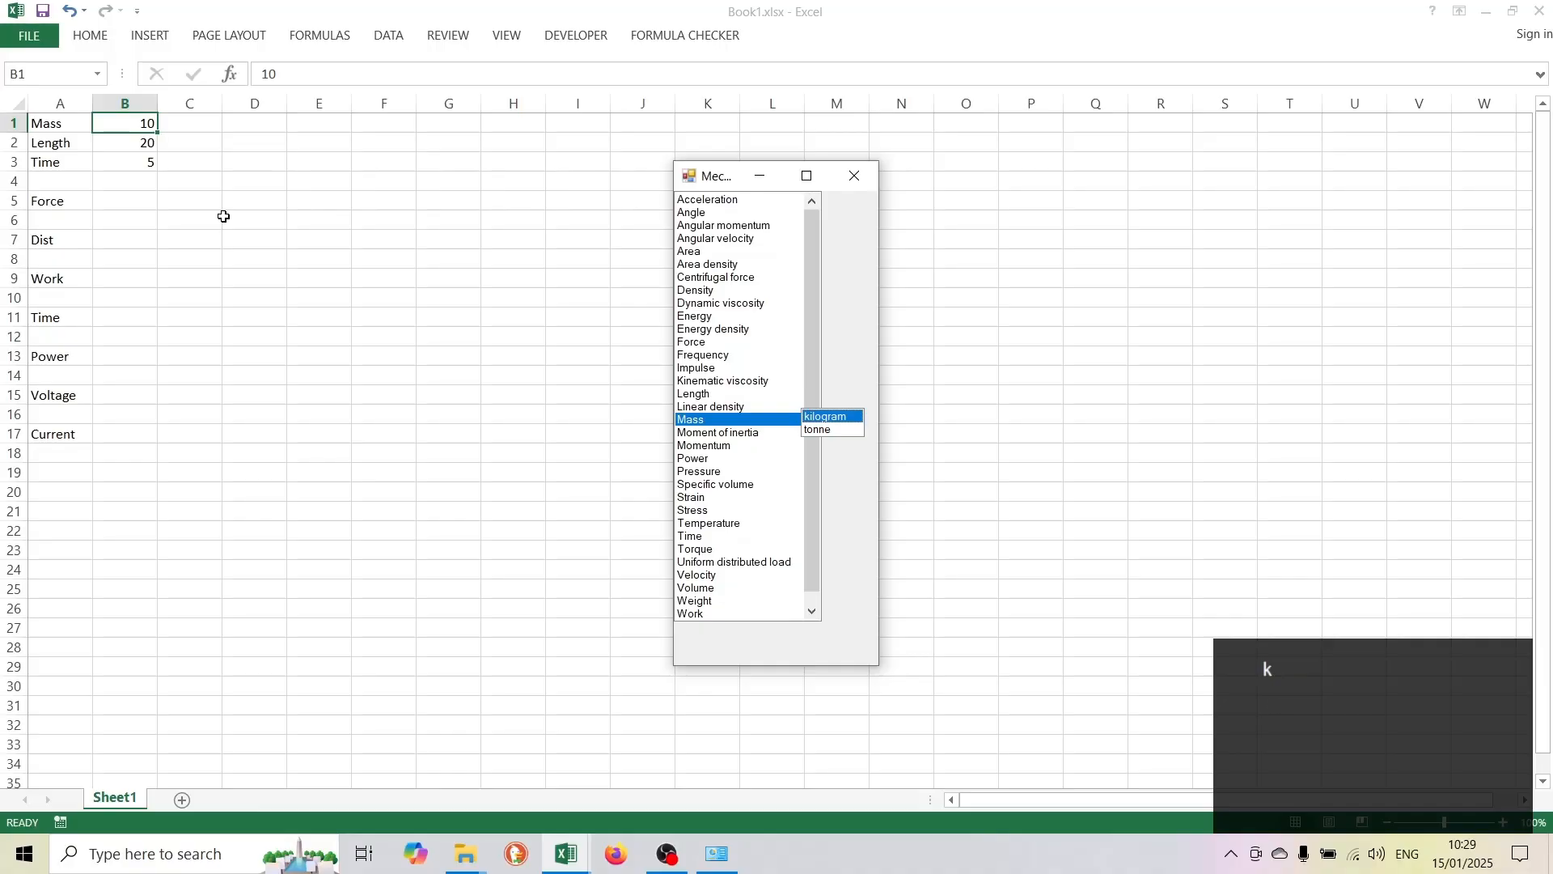
pyautogui.press('Return')
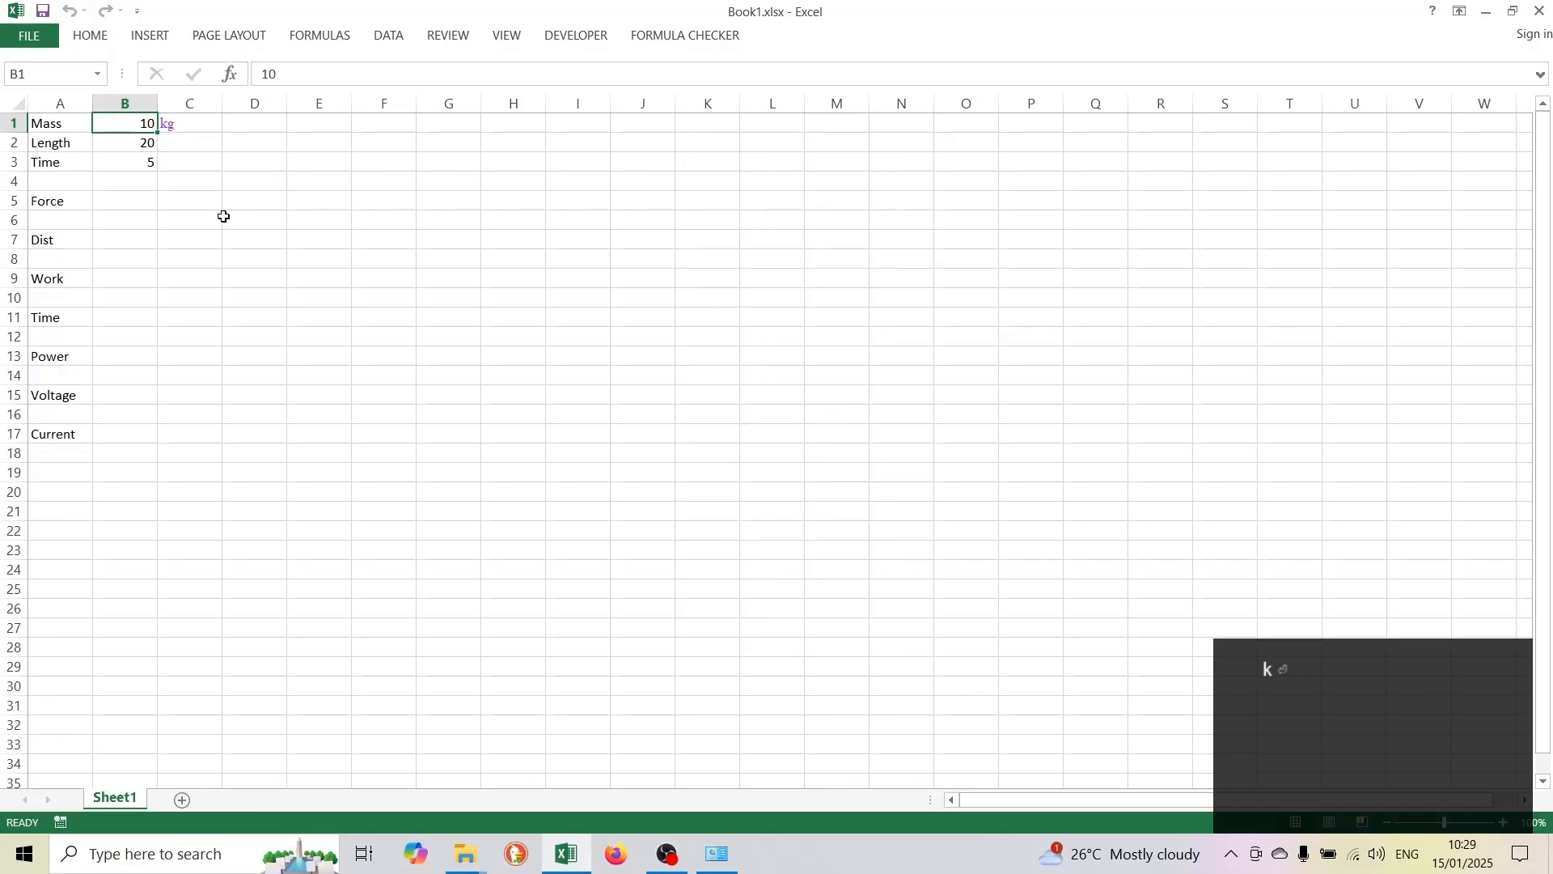
# Re-enter 20 as the Length value in B2 and assign it the mechanical Length unit m.
pyautogui.press('Right')
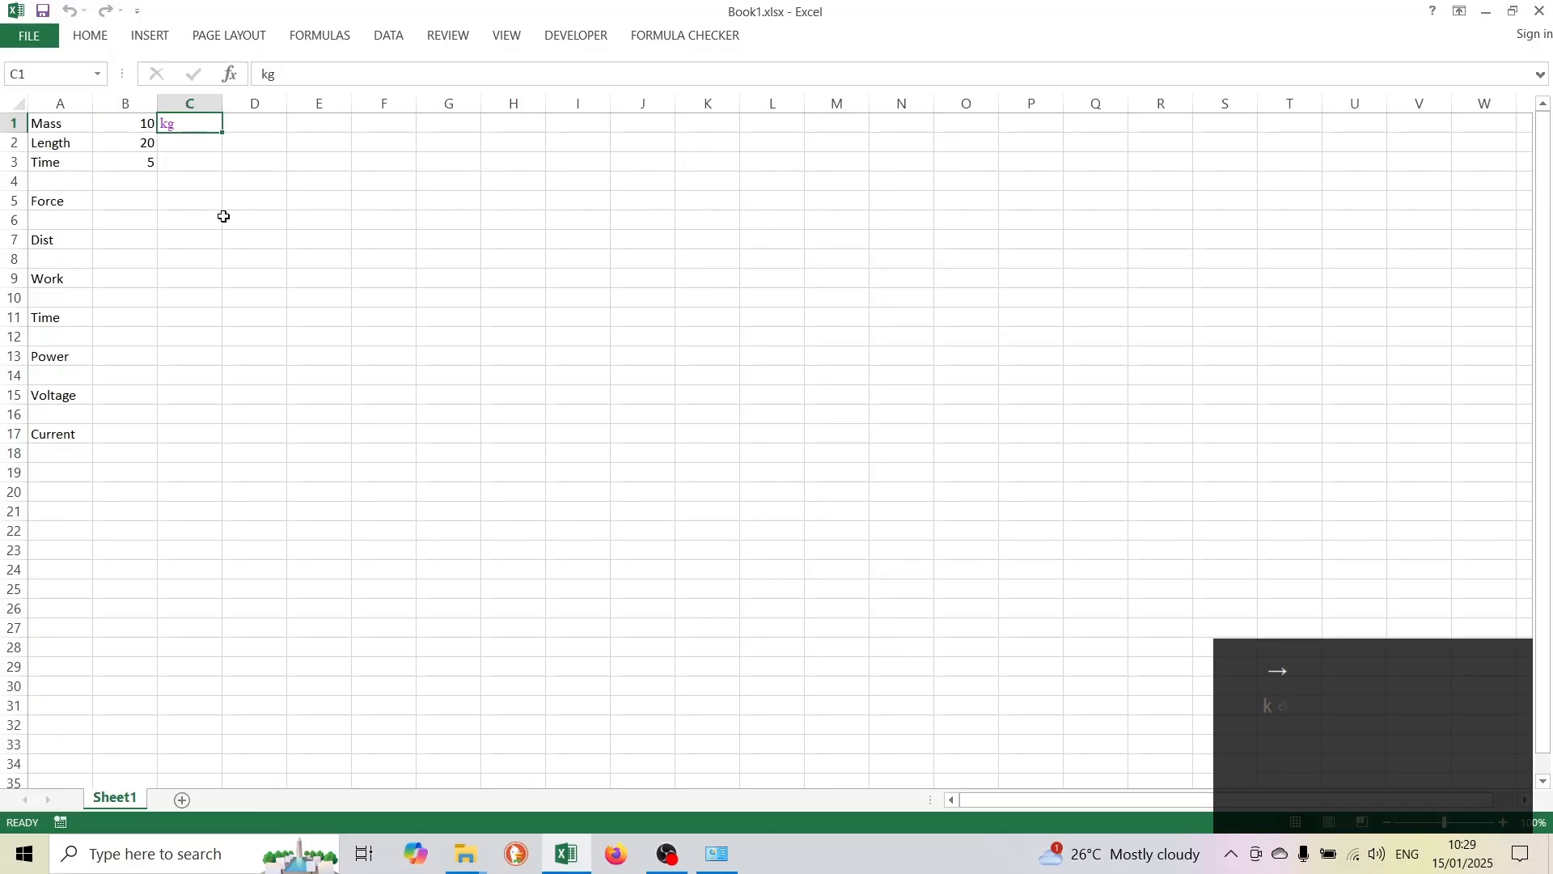
pyautogui.press('Down')
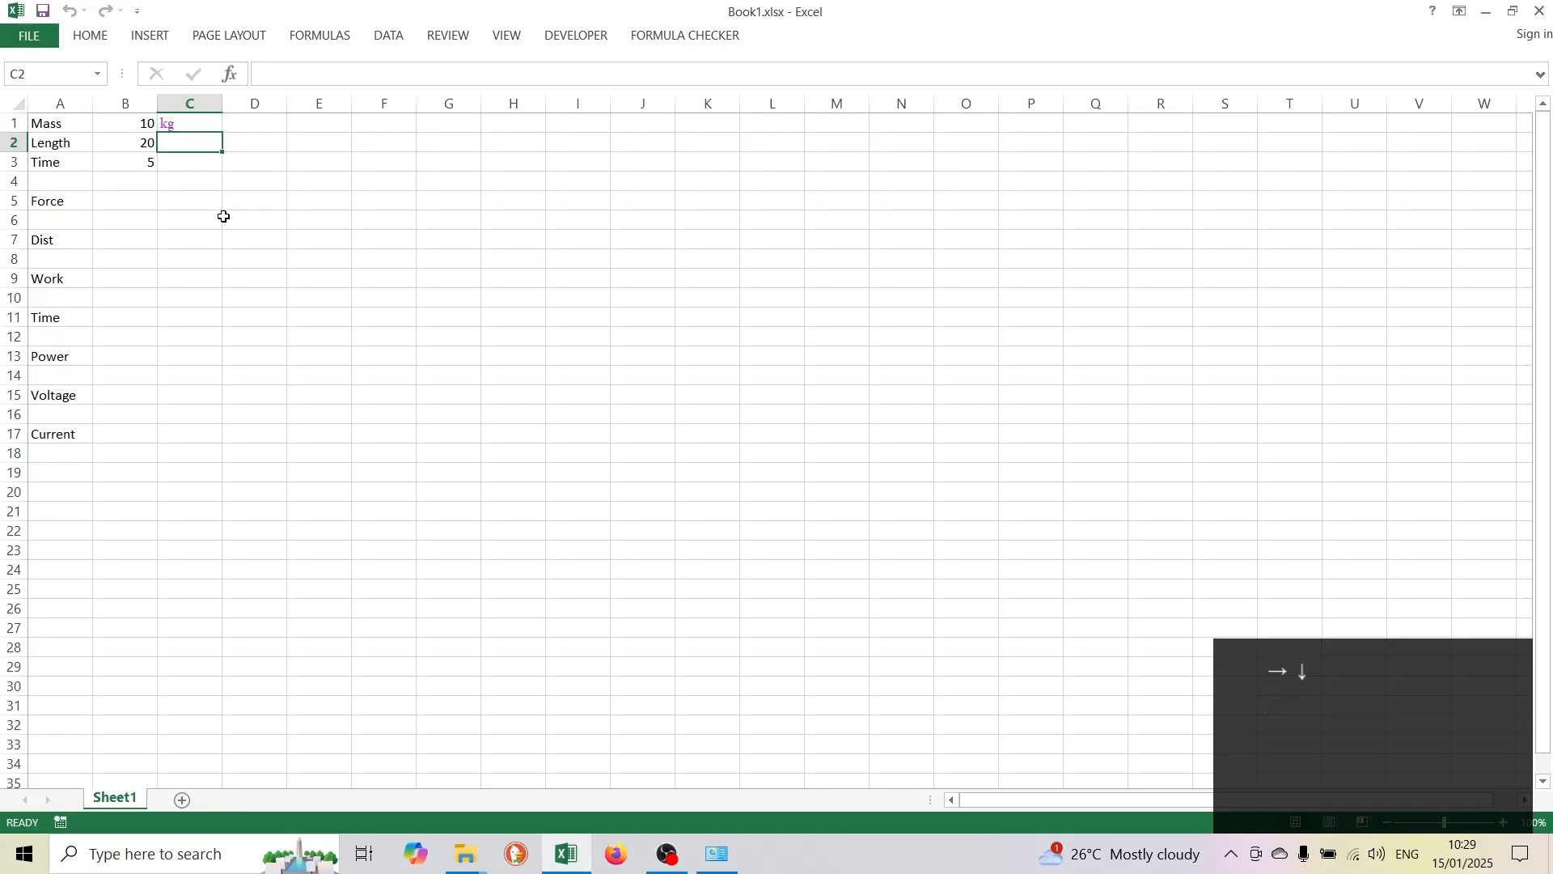
pyautogui.press('Left')
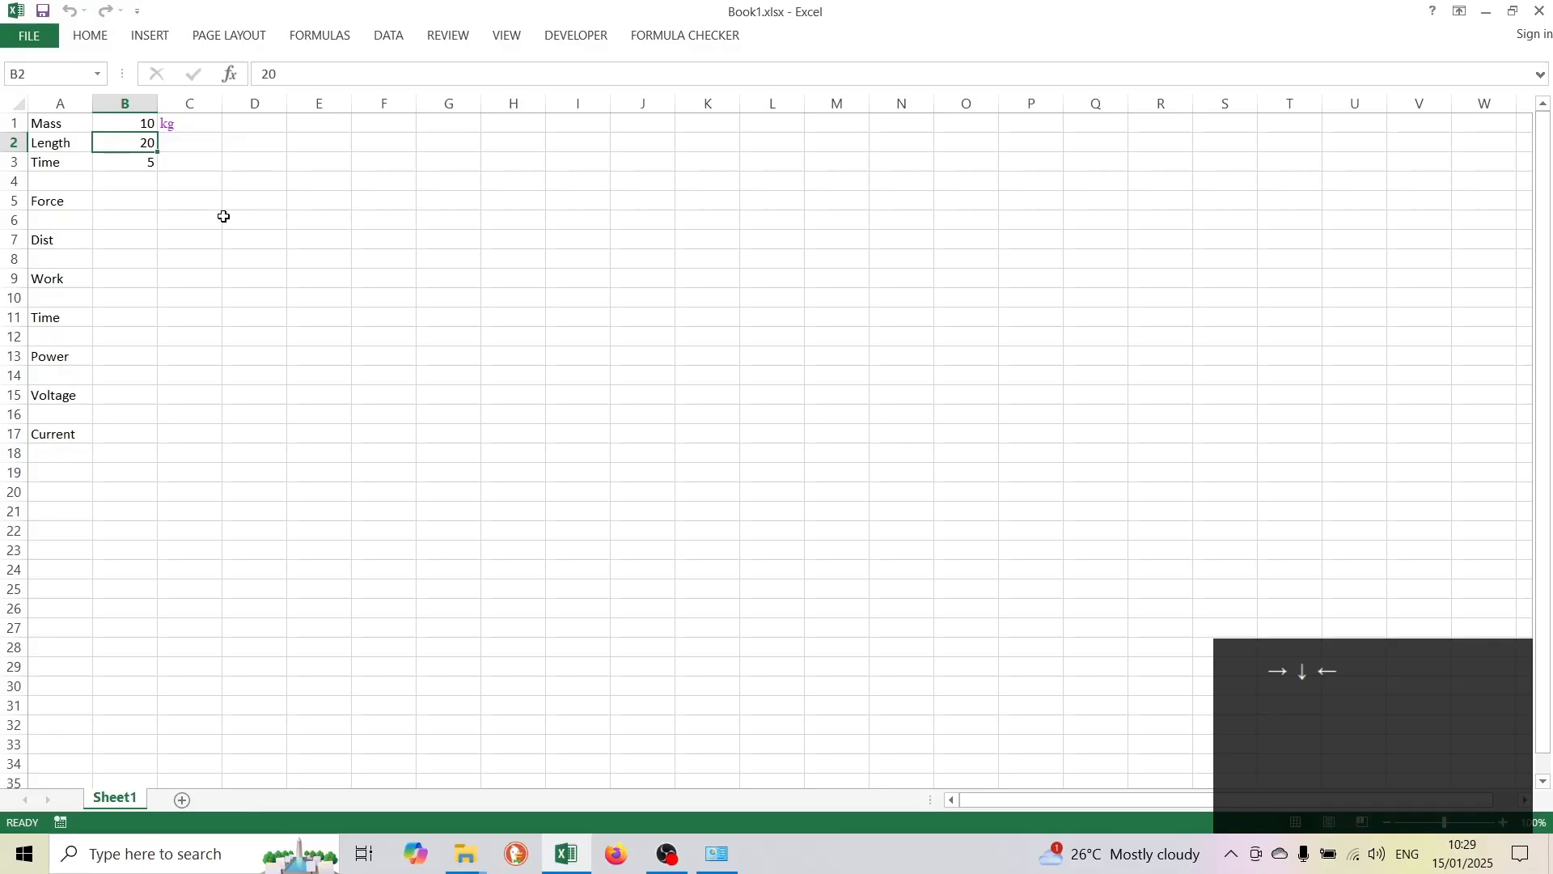
pyautogui.write('20')
pyautogui.hotkey('ctrl', 'Return')
pyautogui.hotkey('ctrl', 'alt', 'u')
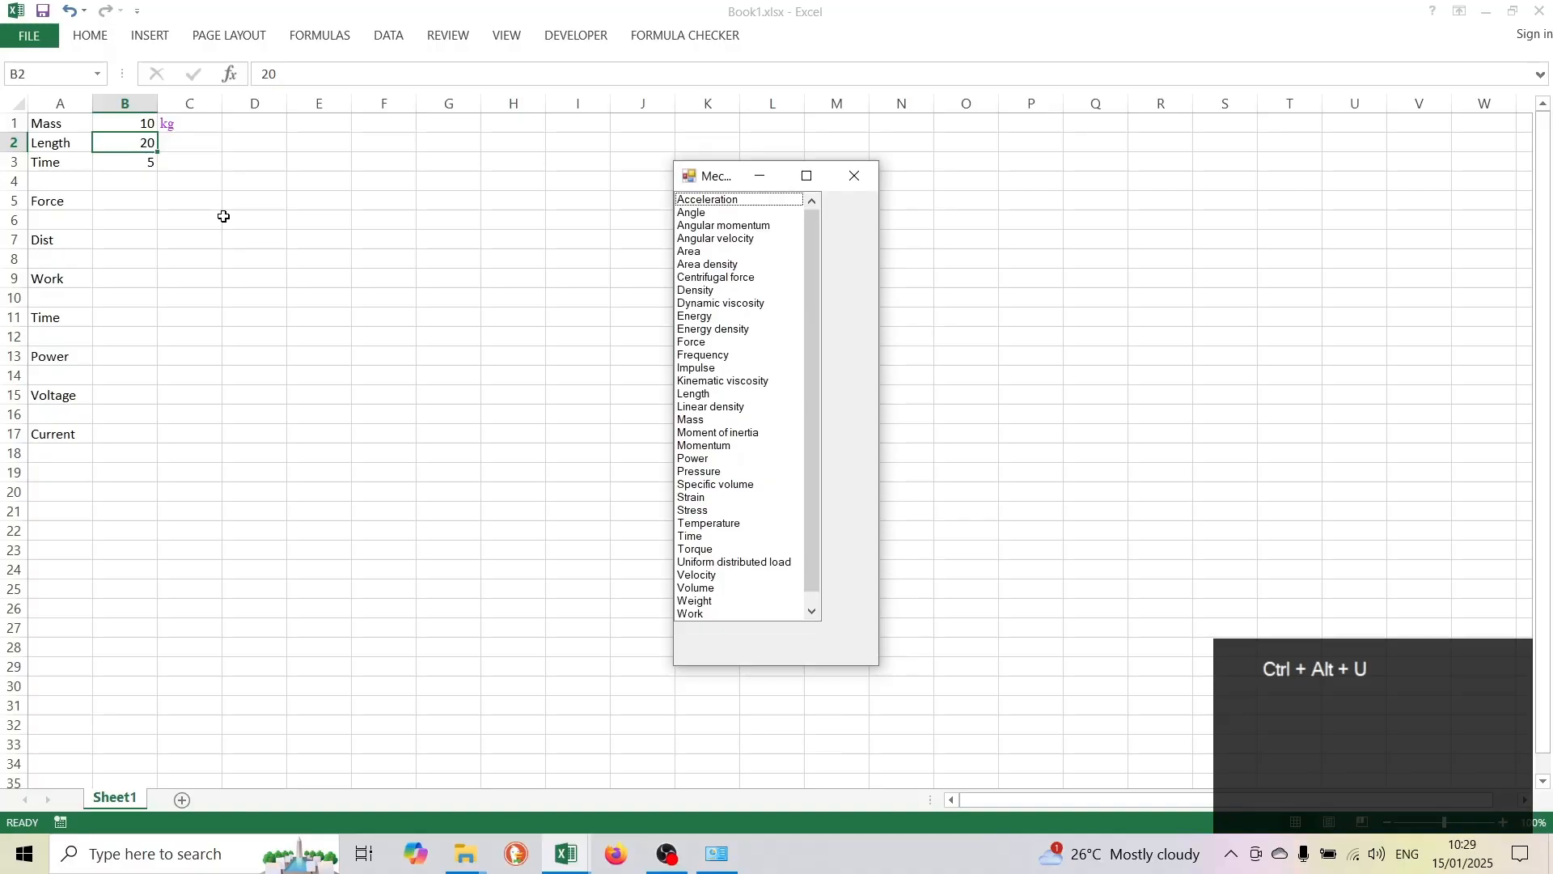
pyautogui.press('l')
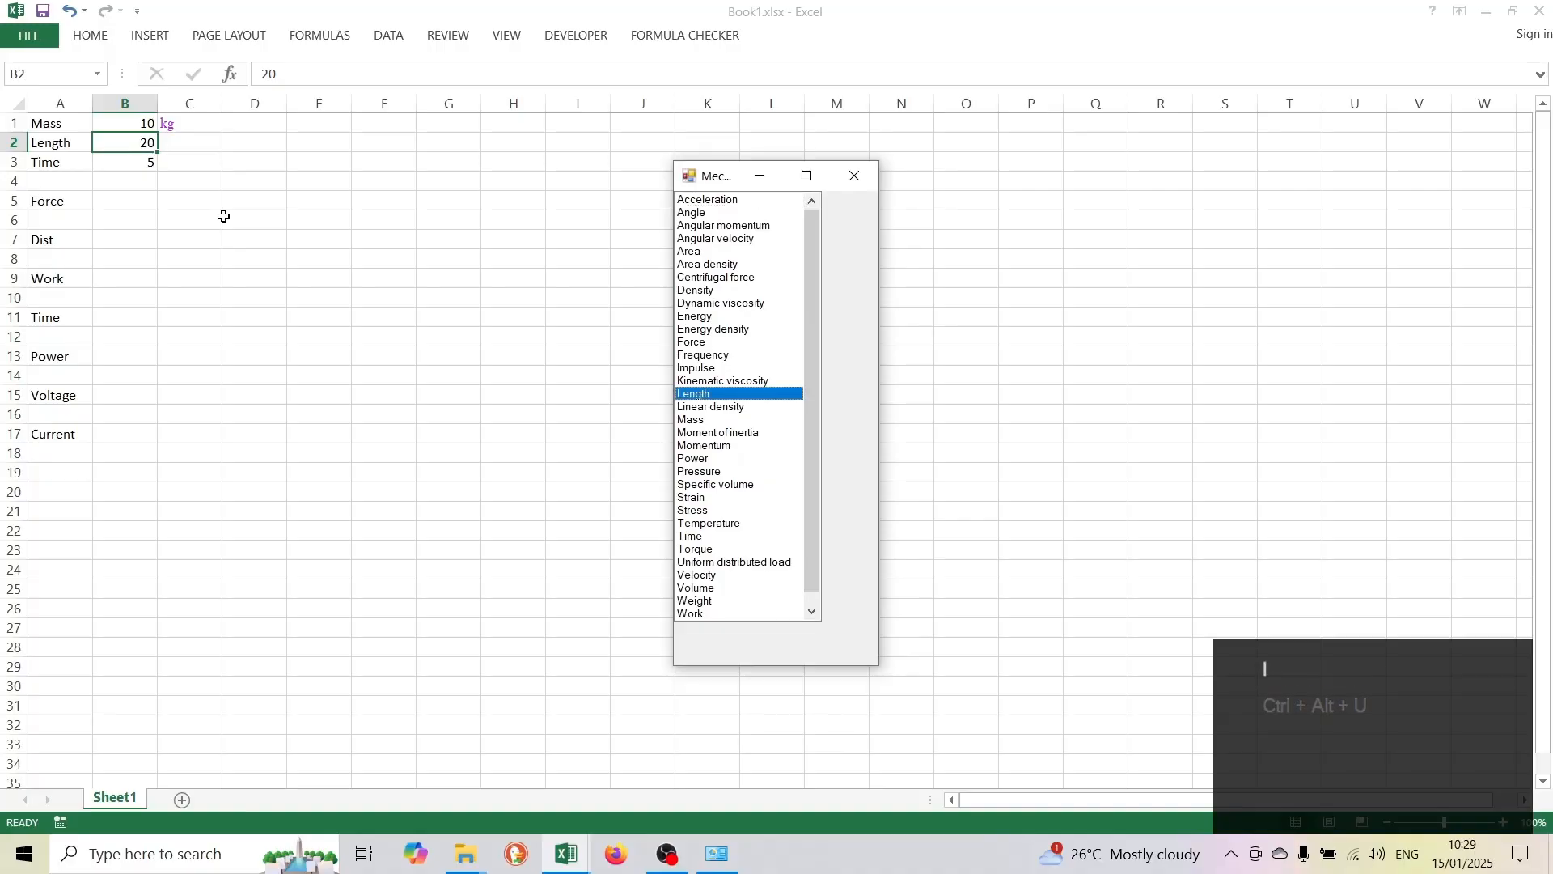
pyautogui.press('Return')
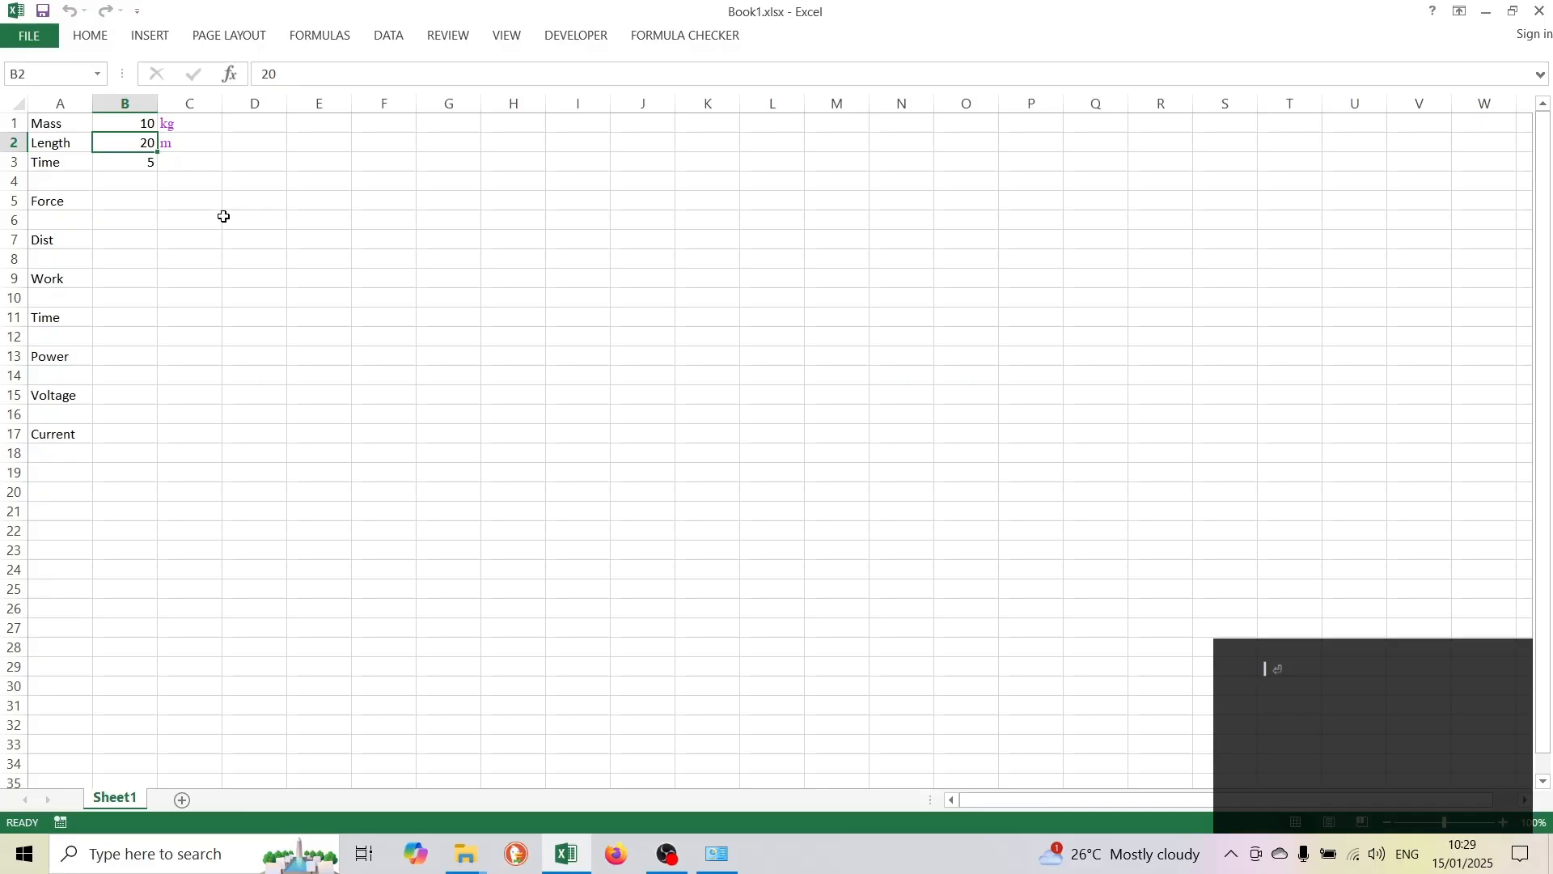
# Assign the mechanical Time unit s to the Time value in B3.
pyautogui.press('Down')
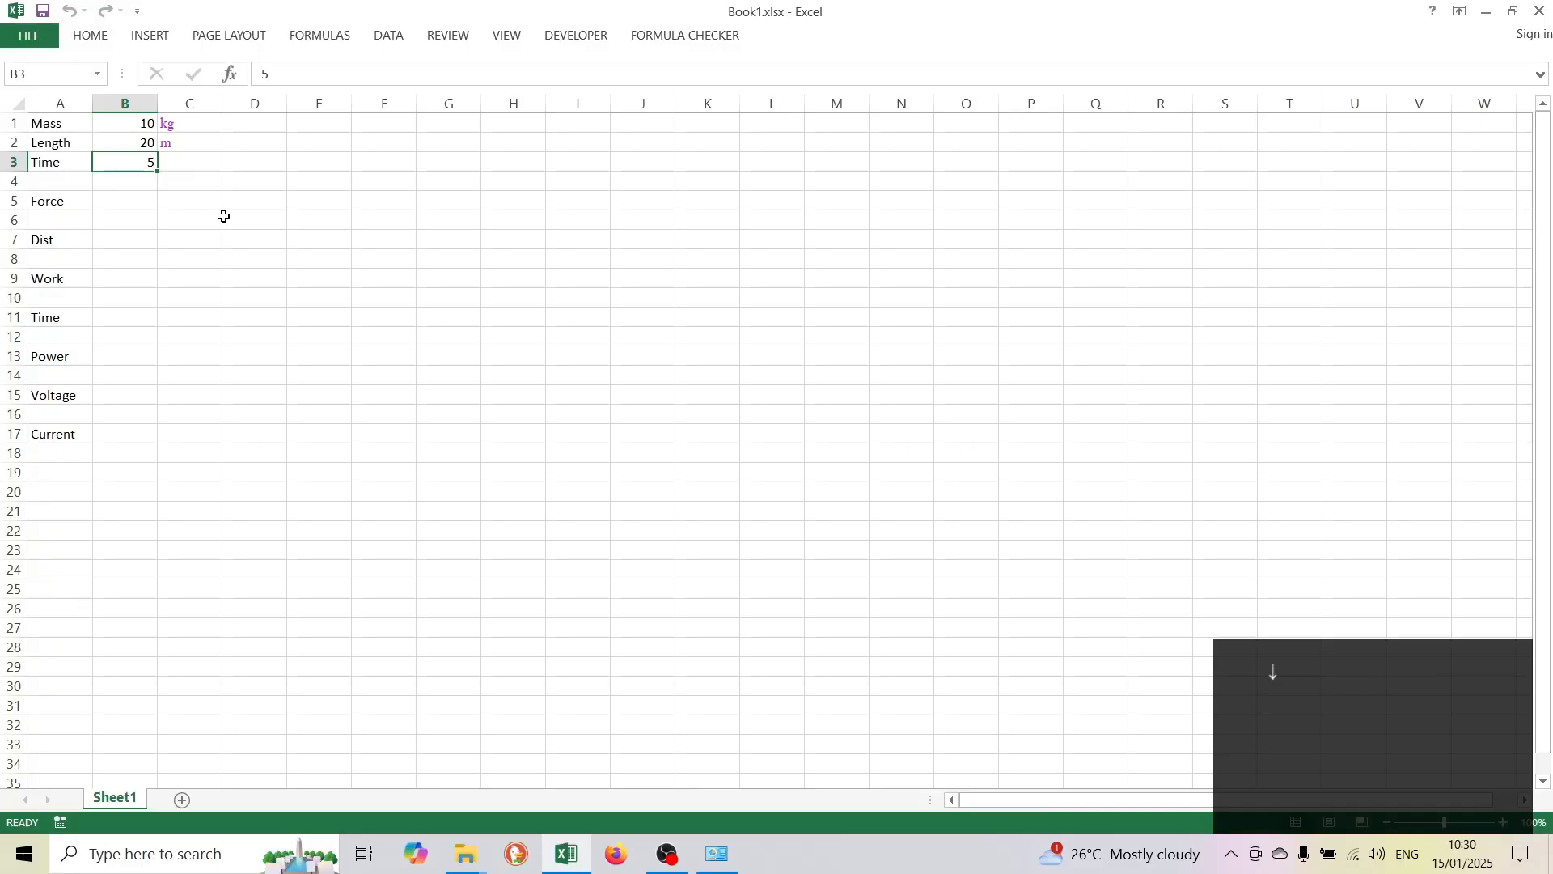
pyautogui.hotkey('ctrl', 'alt', 'u')
pyautogui.press('t')
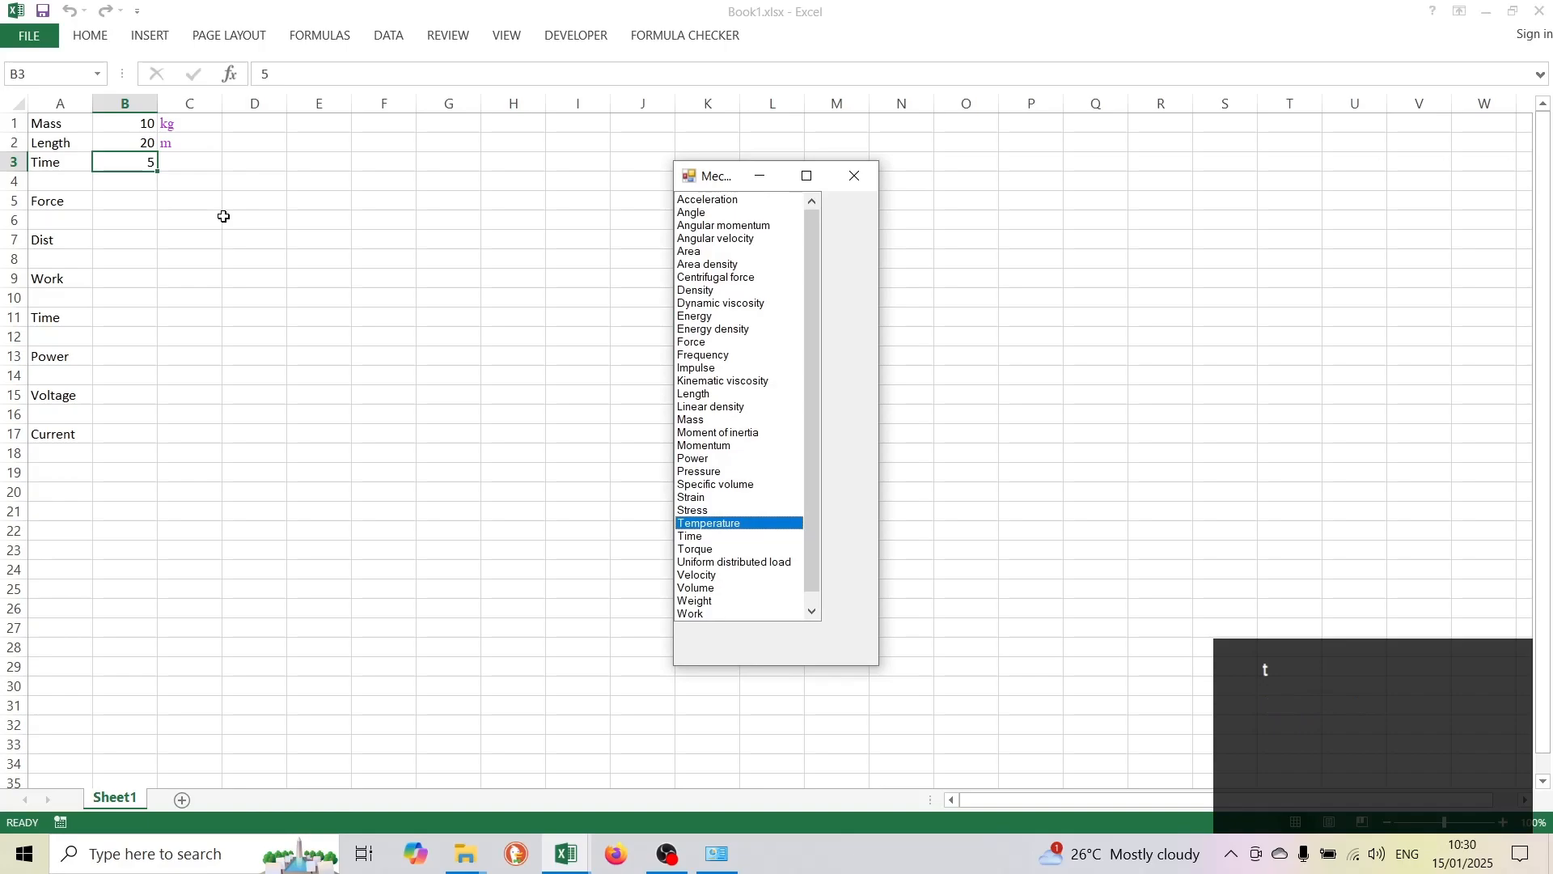
pyautogui.press('t')
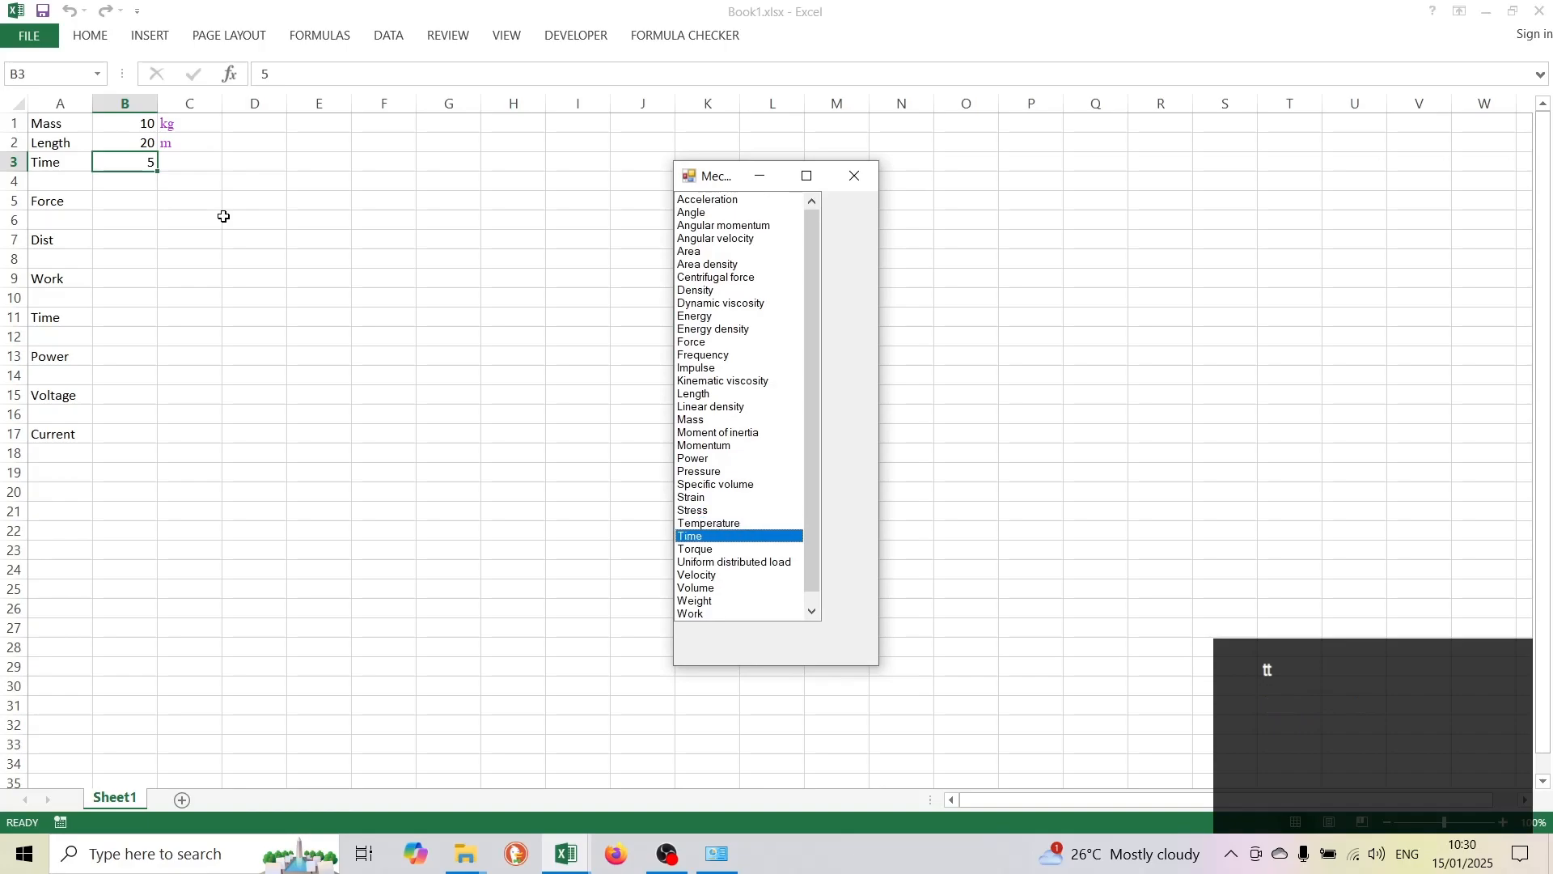
pyautogui.press('t')
pyautogui.press('t')
pyautogui.press('t')
pyautogui.press('t')
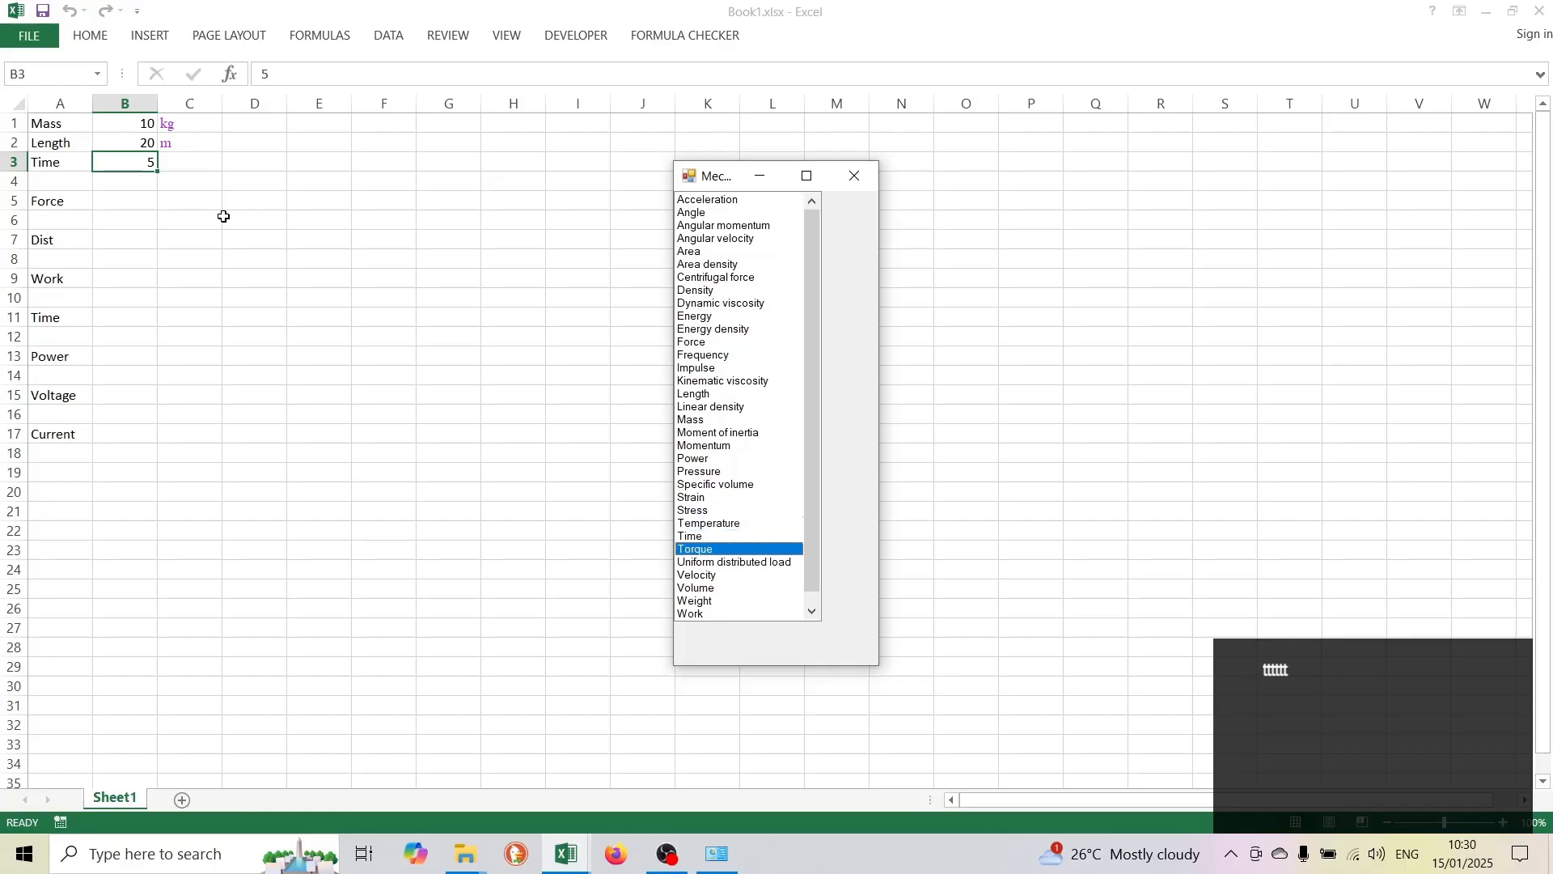
pyautogui.press('t')
pyautogui.press('t')
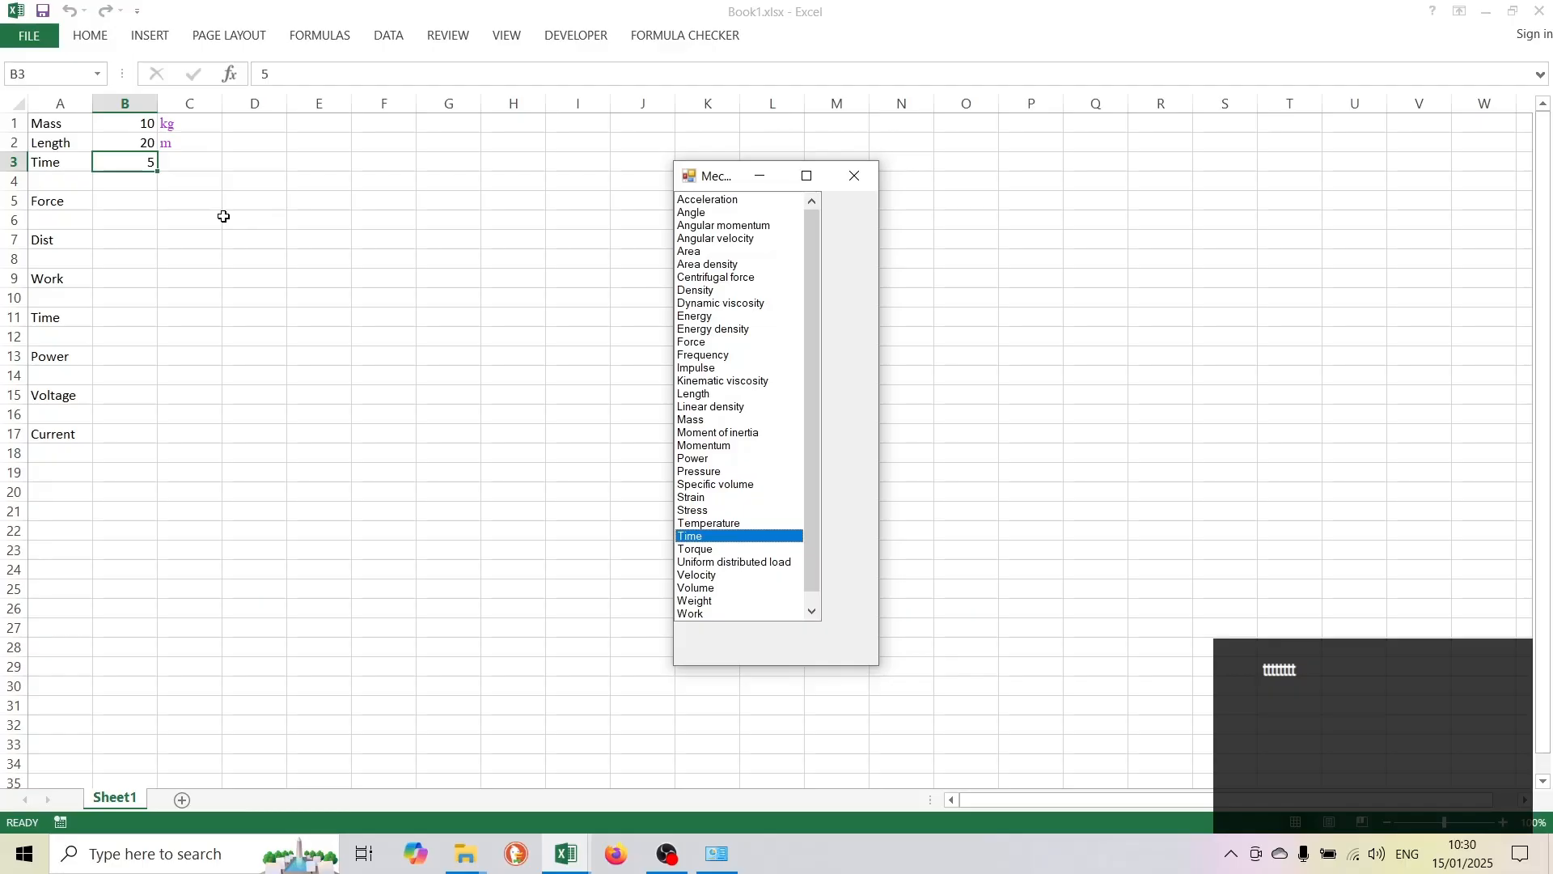
pyautogui.press('Return')
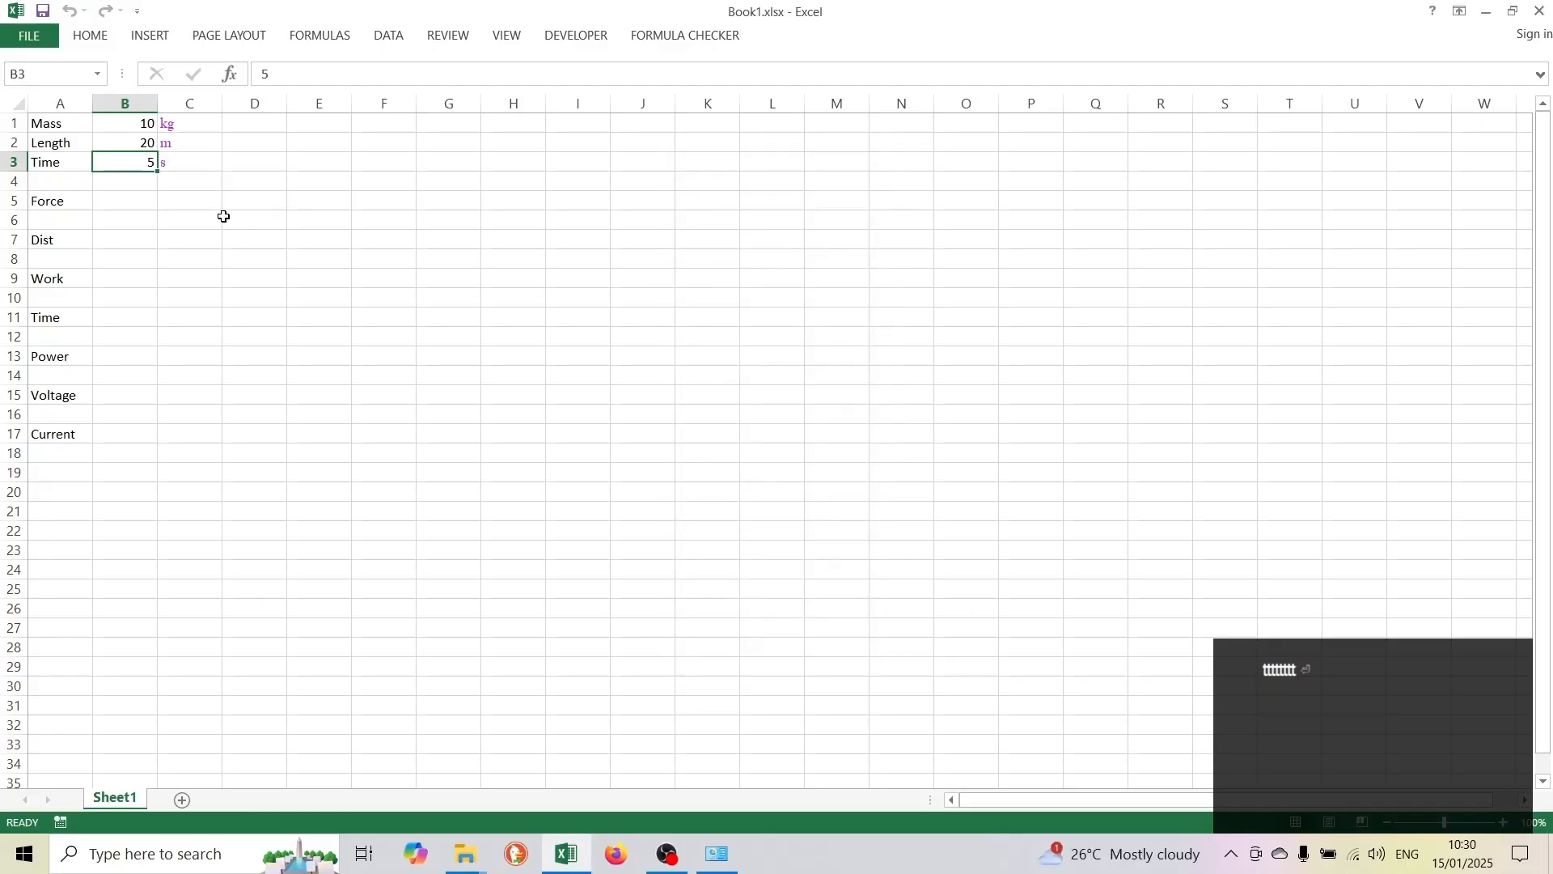
# Calculate Force in B5 with the formula =B1*B2/B3^2.
pyautogui.press('Down')
pyautogui.press('Down')
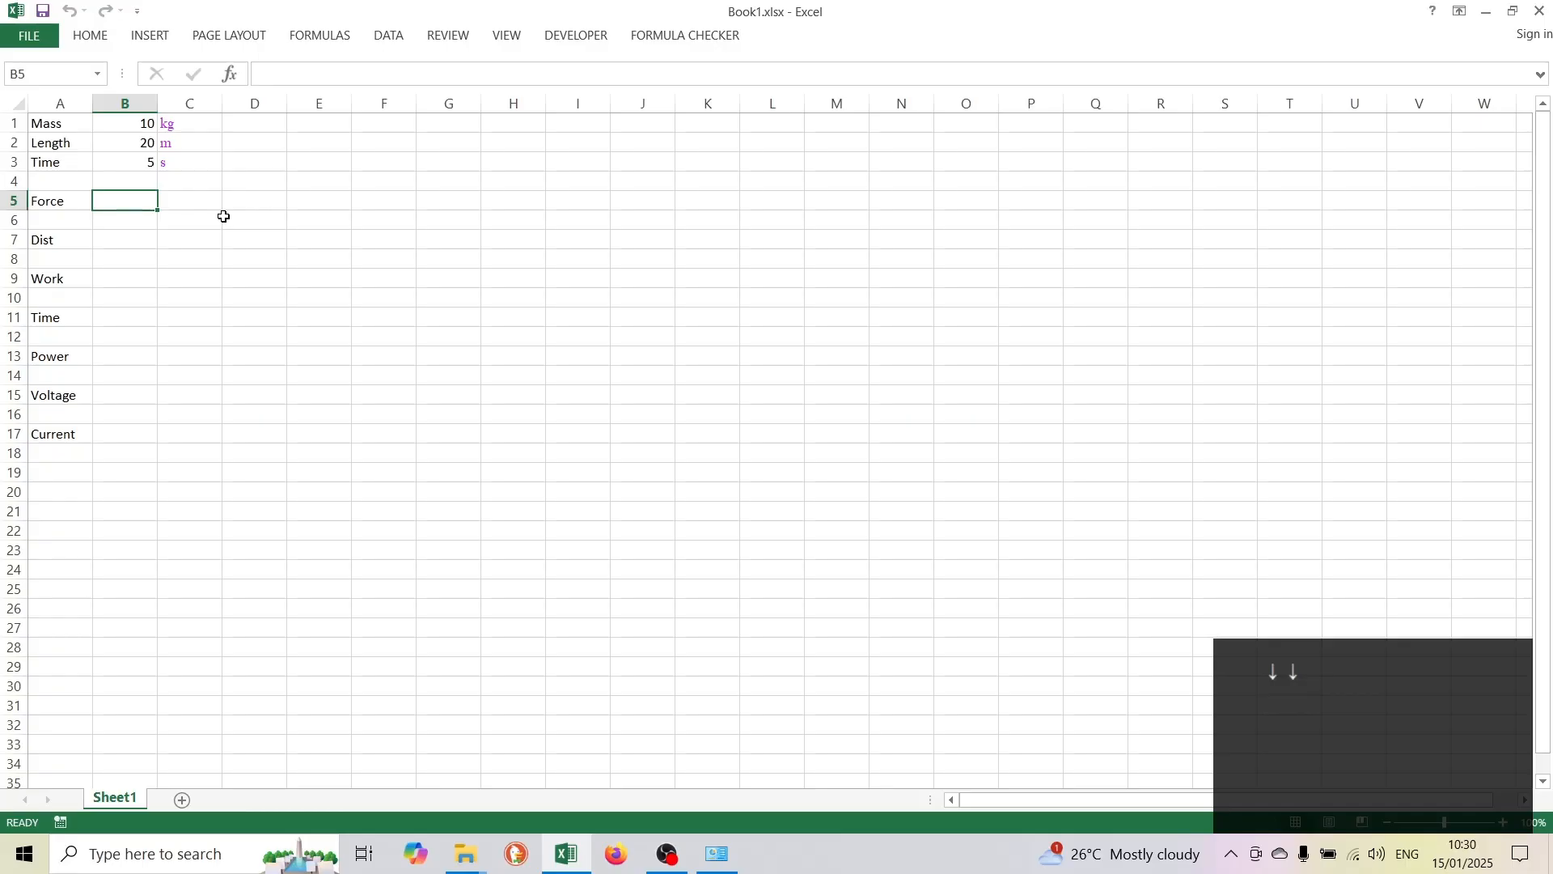
pyautogui.write('=b')
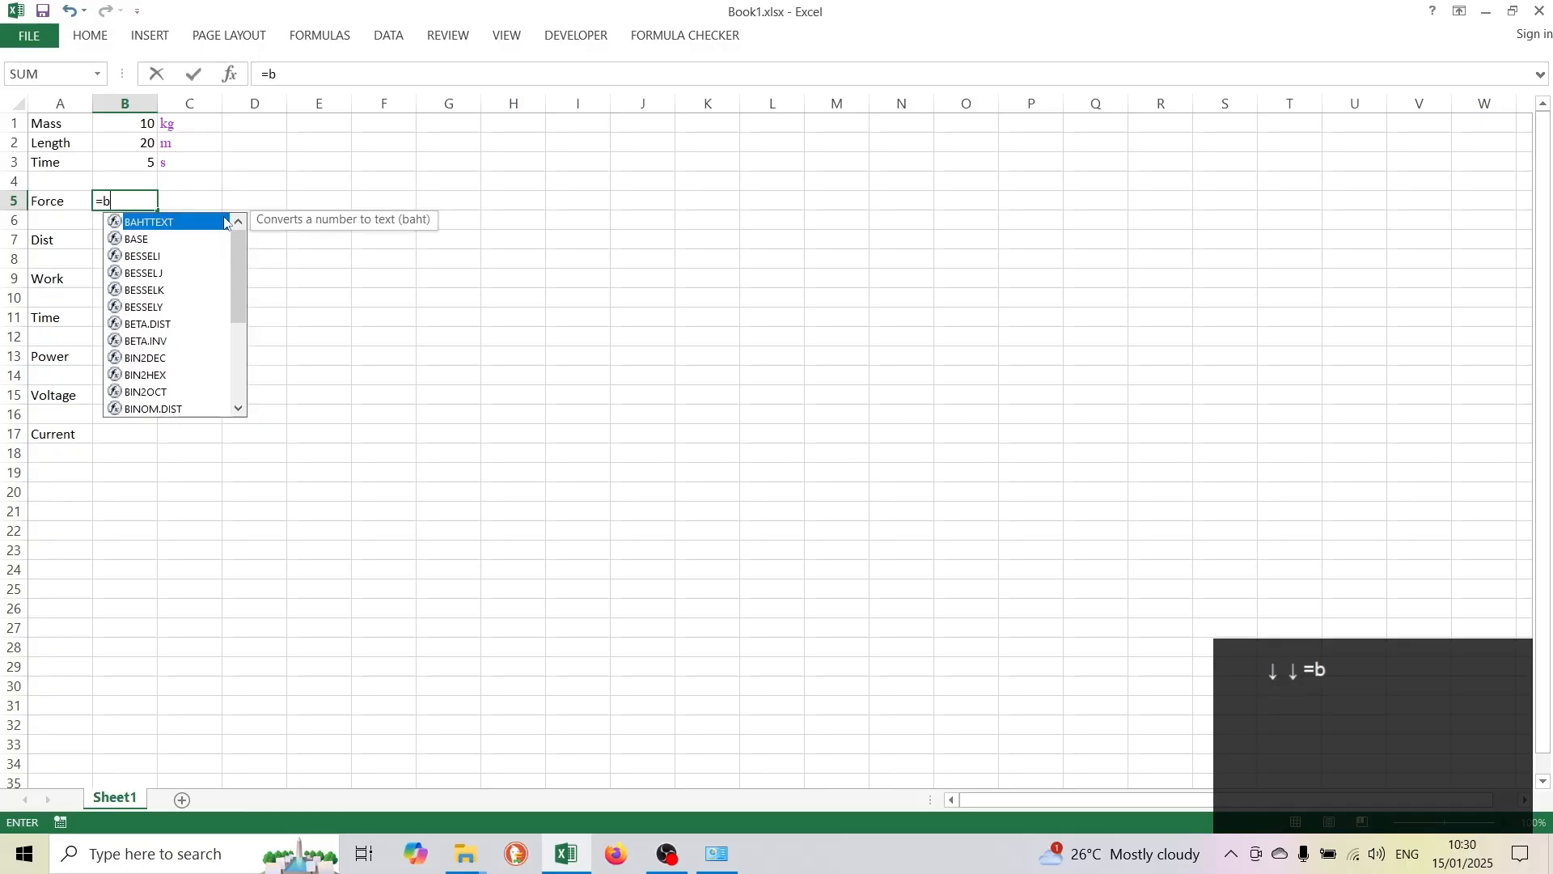
pyautogui.write('1*')
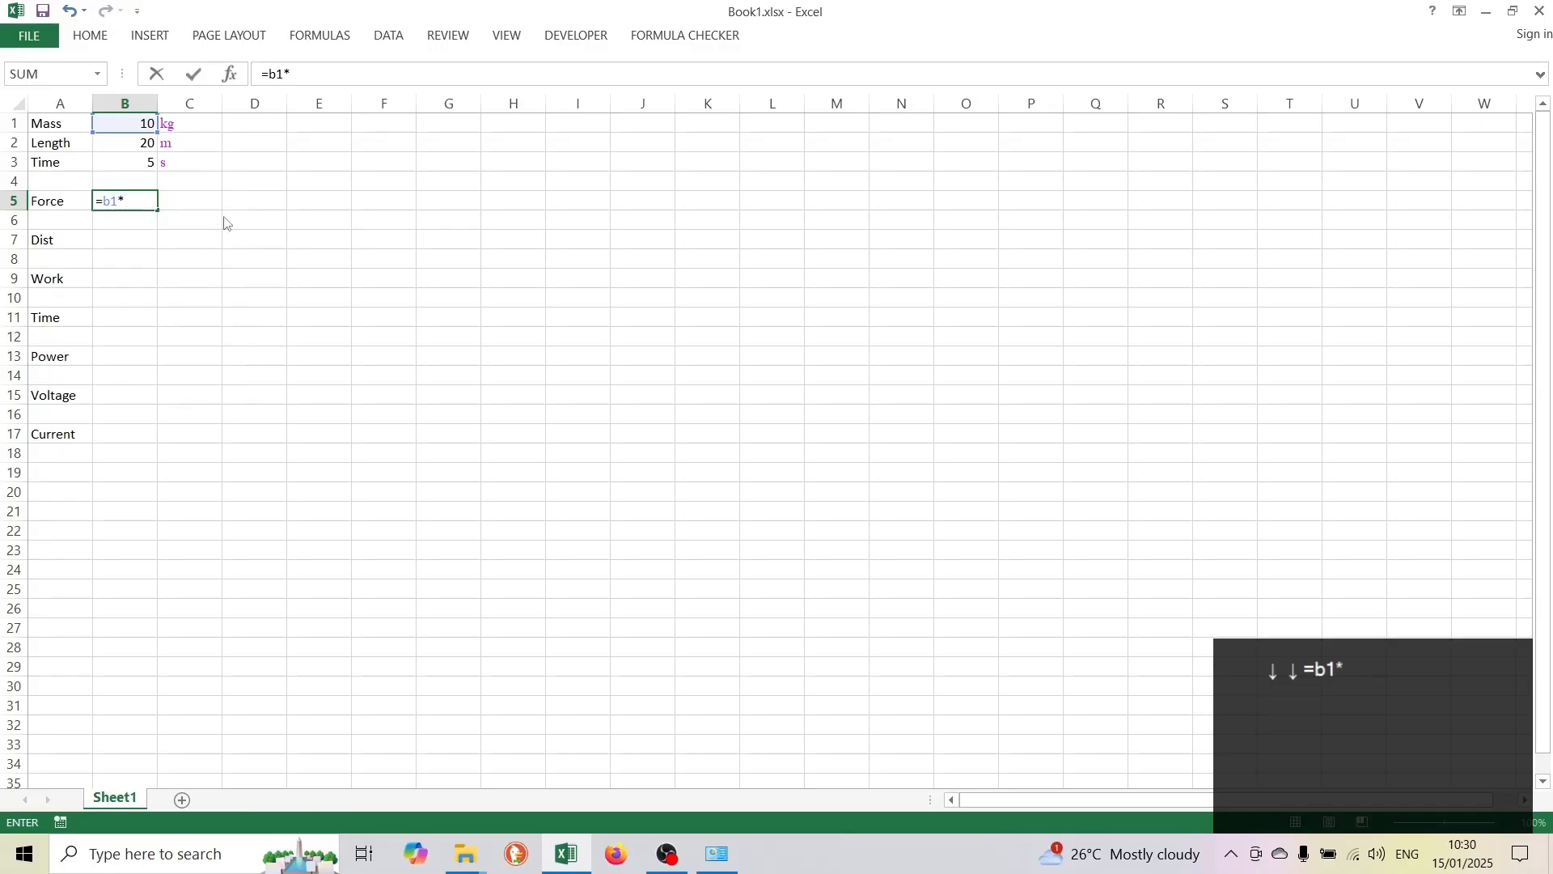
pyautogui.write('b2/')
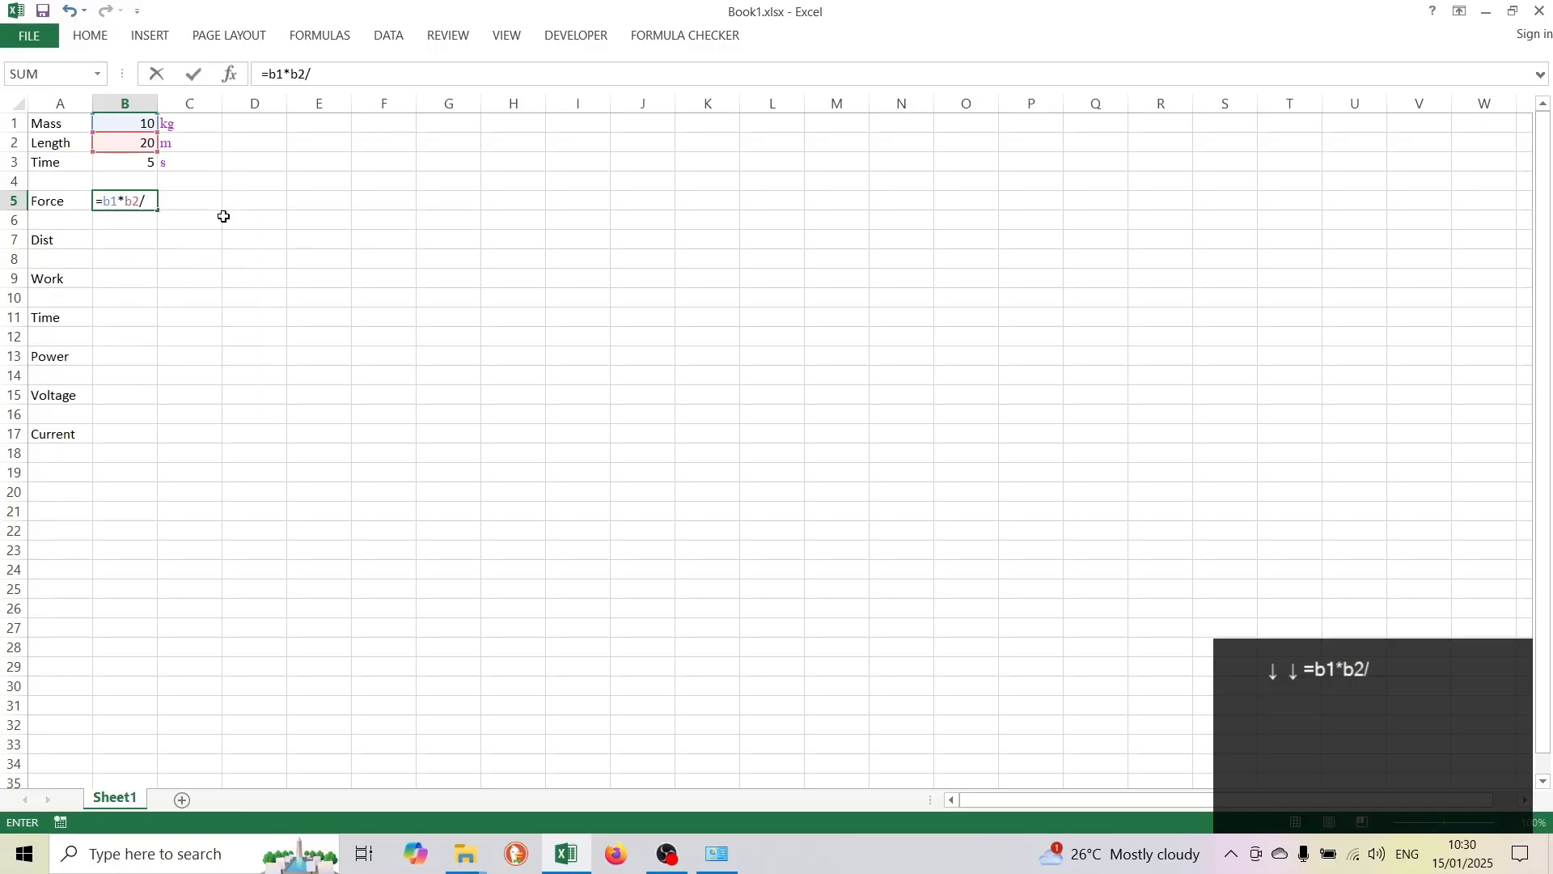
pyautogui.write('b3^2')
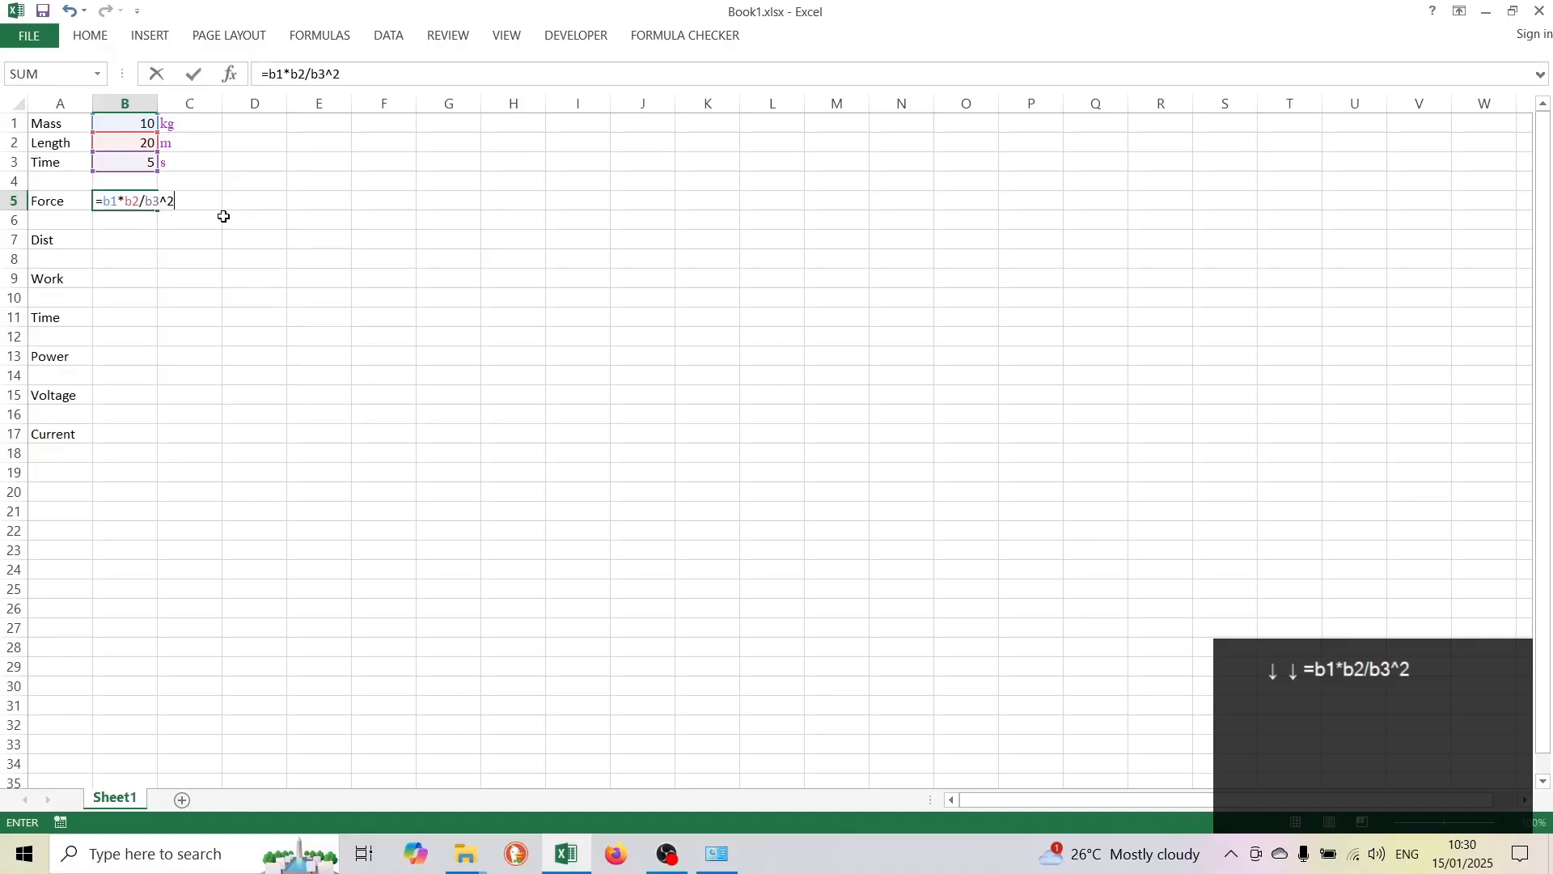
pyautogui.press('Return')
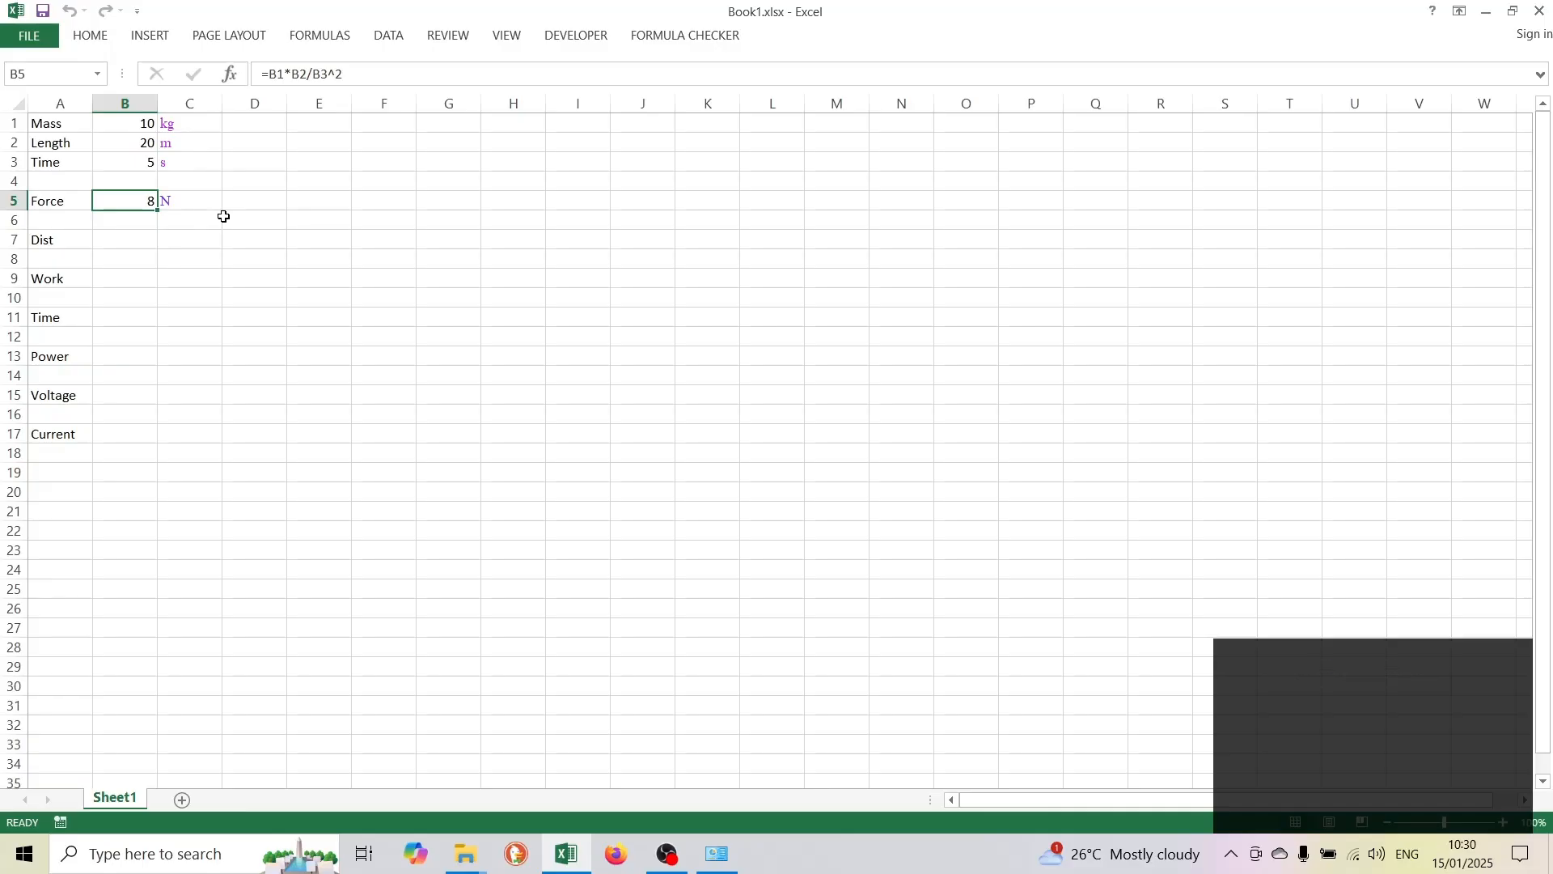
# Test the unit check by changing the exponent in the B5 Force formula to 3, giving =B1*B2/B3^3, and dismiss the message.
pyautogui.click(356, 72)
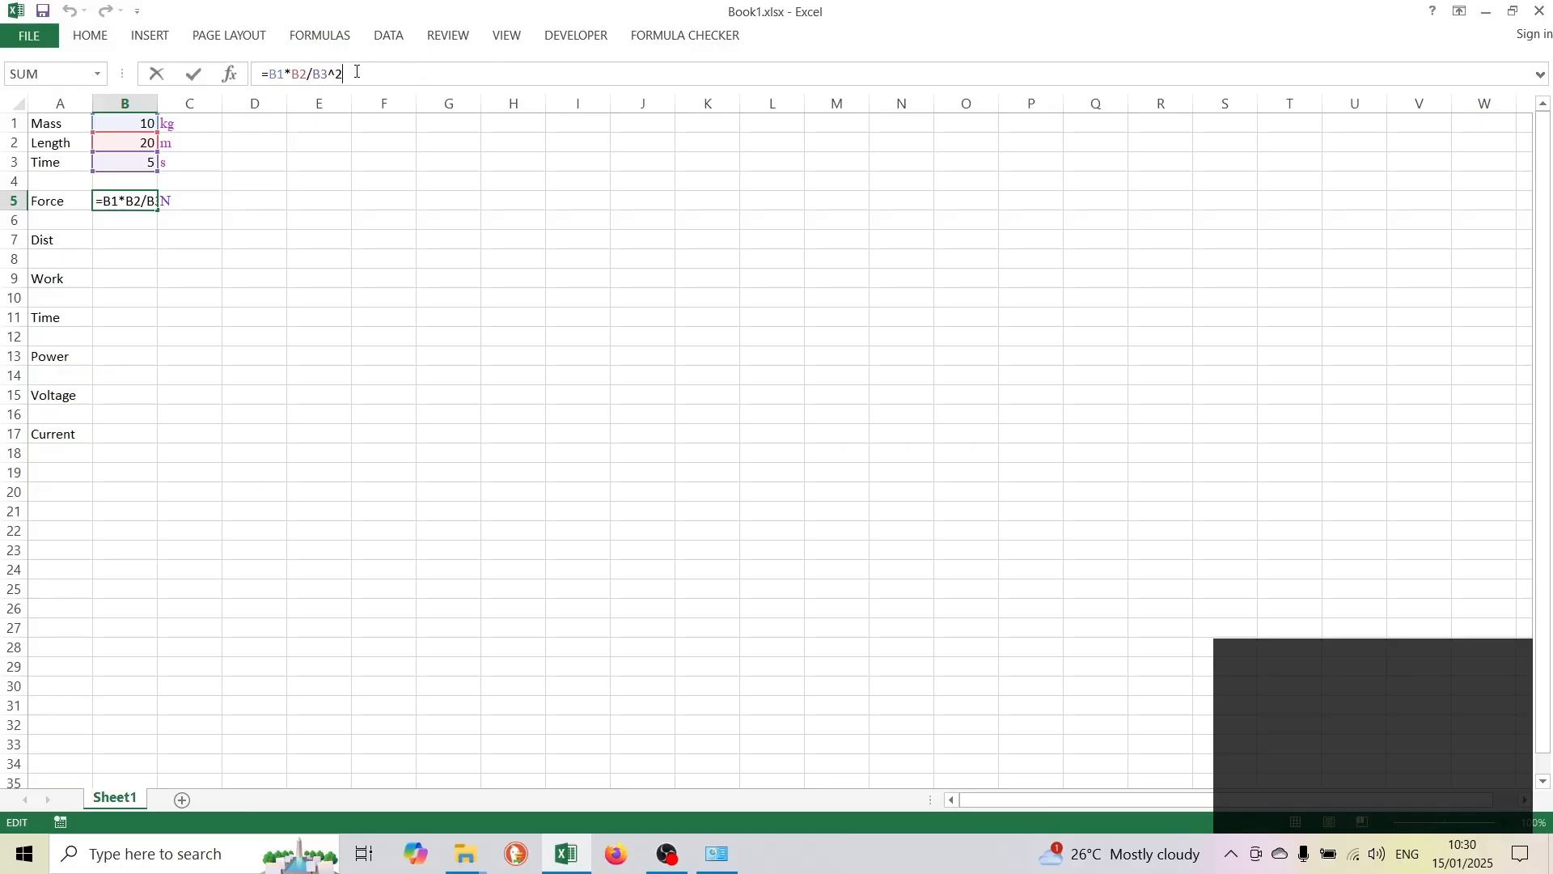
pyautogui.press('BackSpace')
pyautogui.write('3')
pyautogui.press('Return')
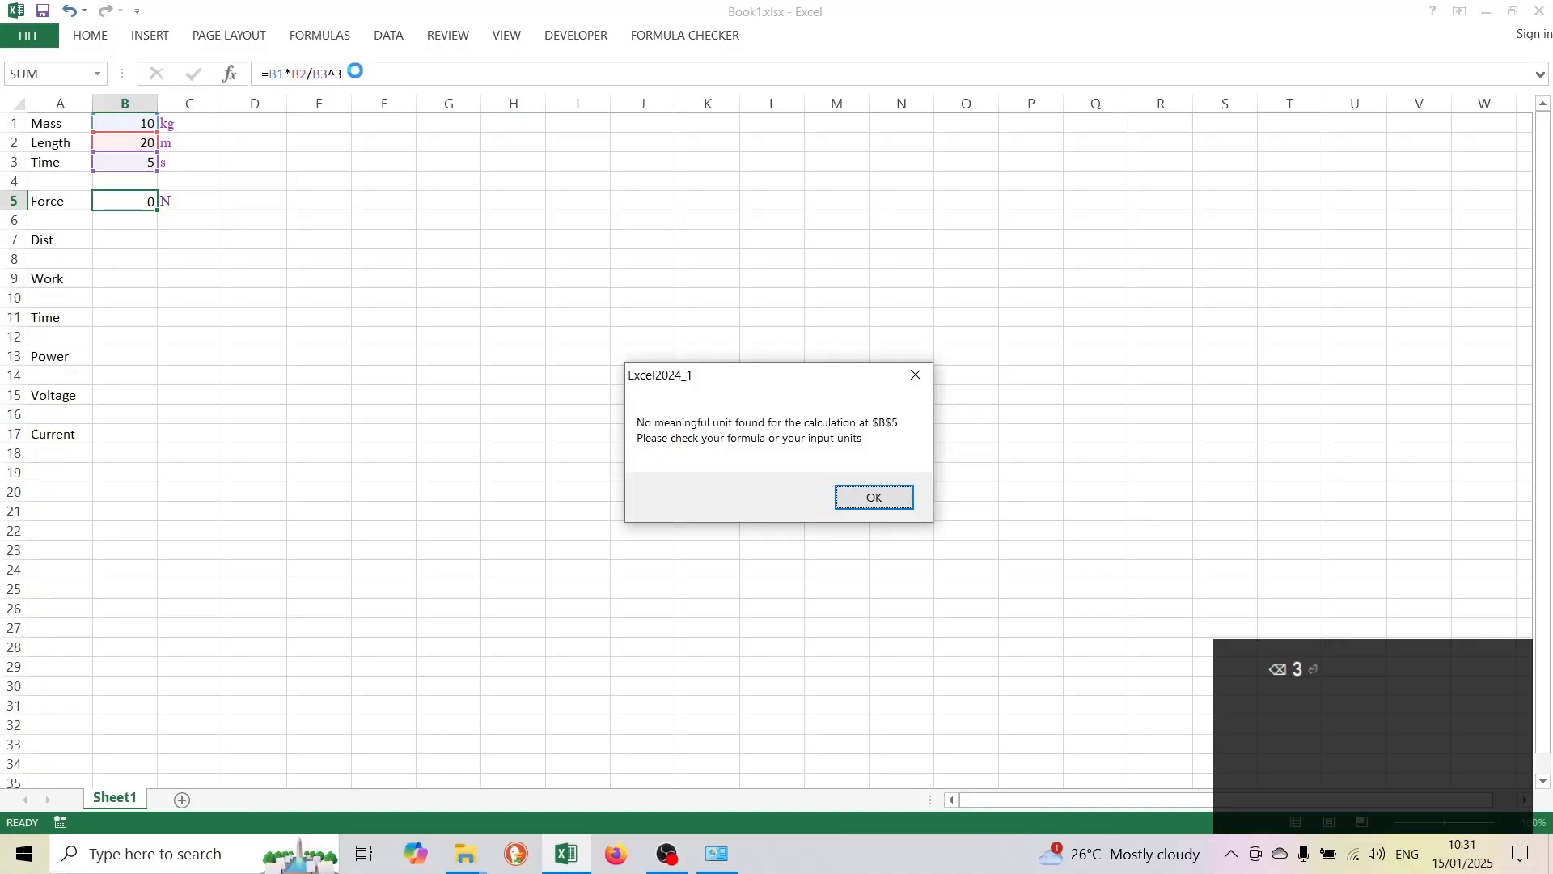
pyautogui.press('Return')
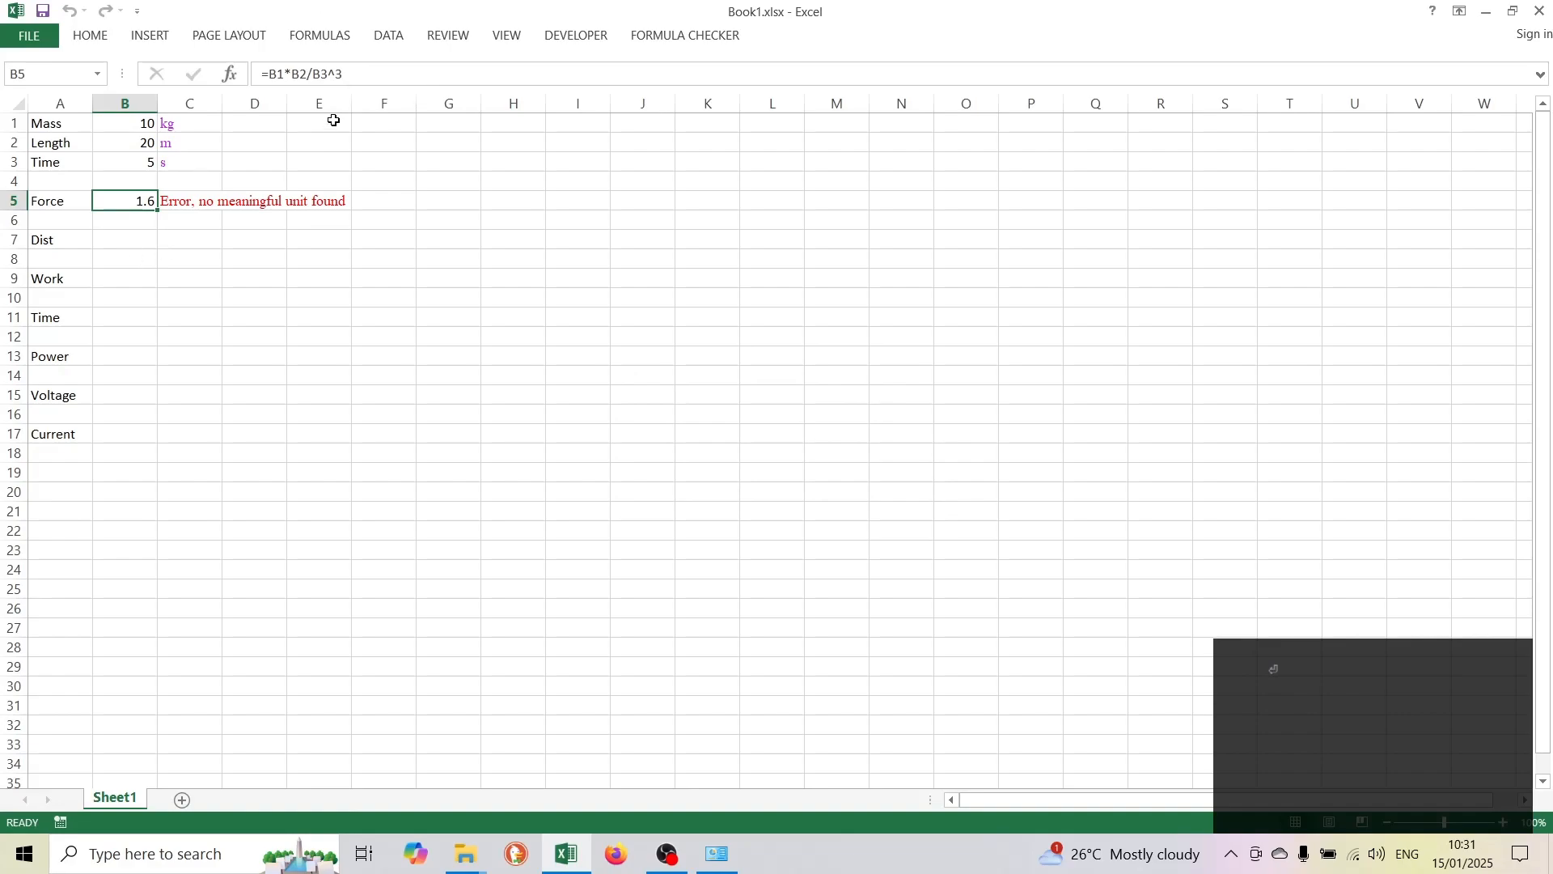
# Correct the Force formula in B5 to =B1*B2/B3^2 by setting the exponent back to 2.
pyautogui.click(348, 76)
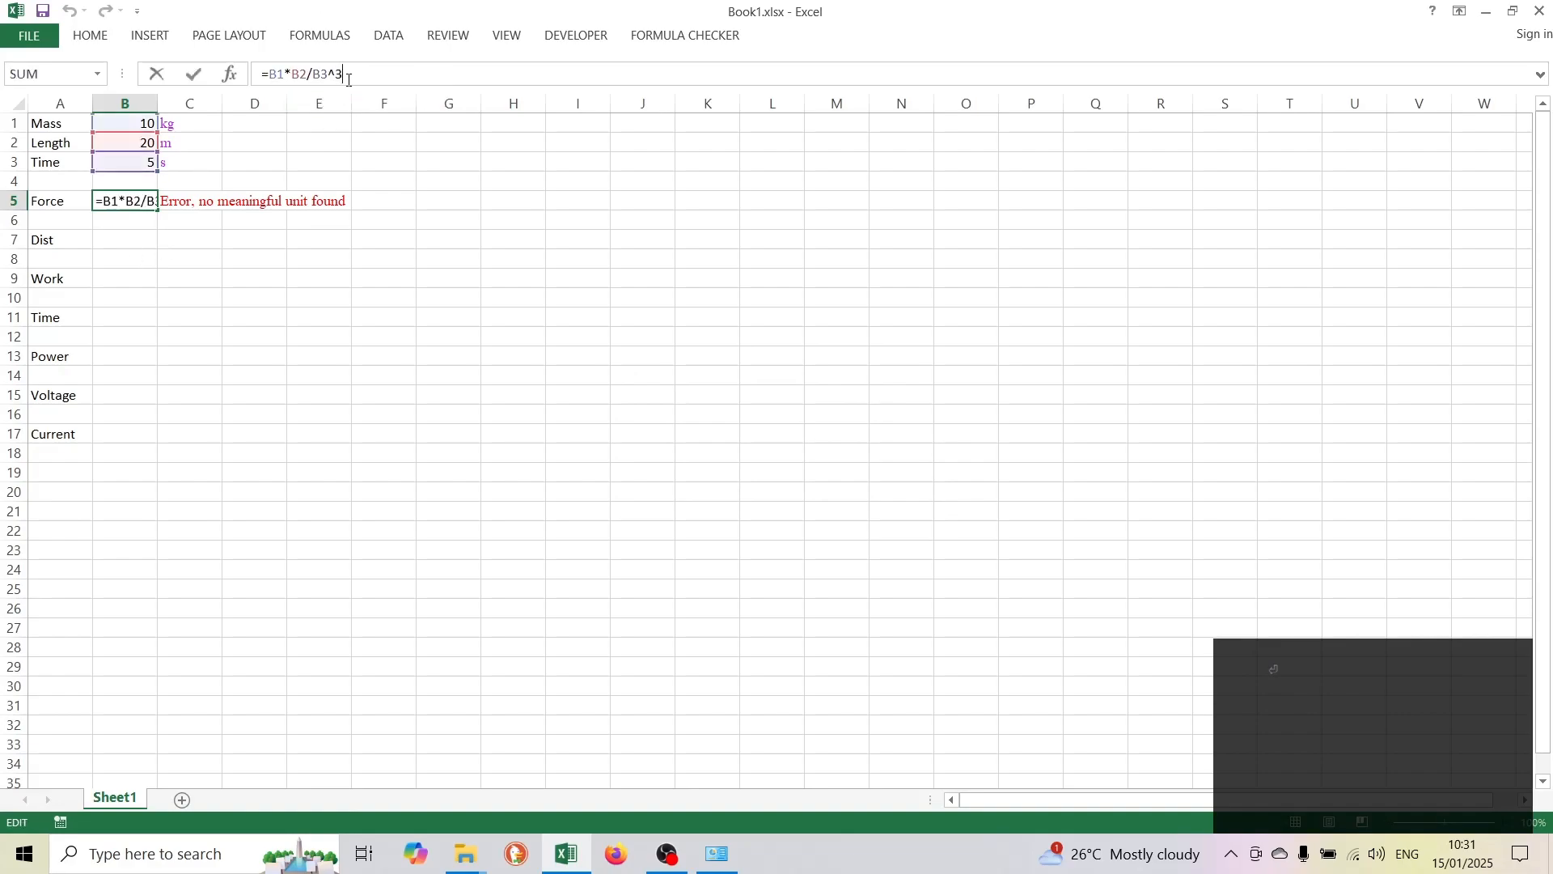
pyautogui.press('BackSpace')
pyautogui.write('2')
pyautogui.press('Return')
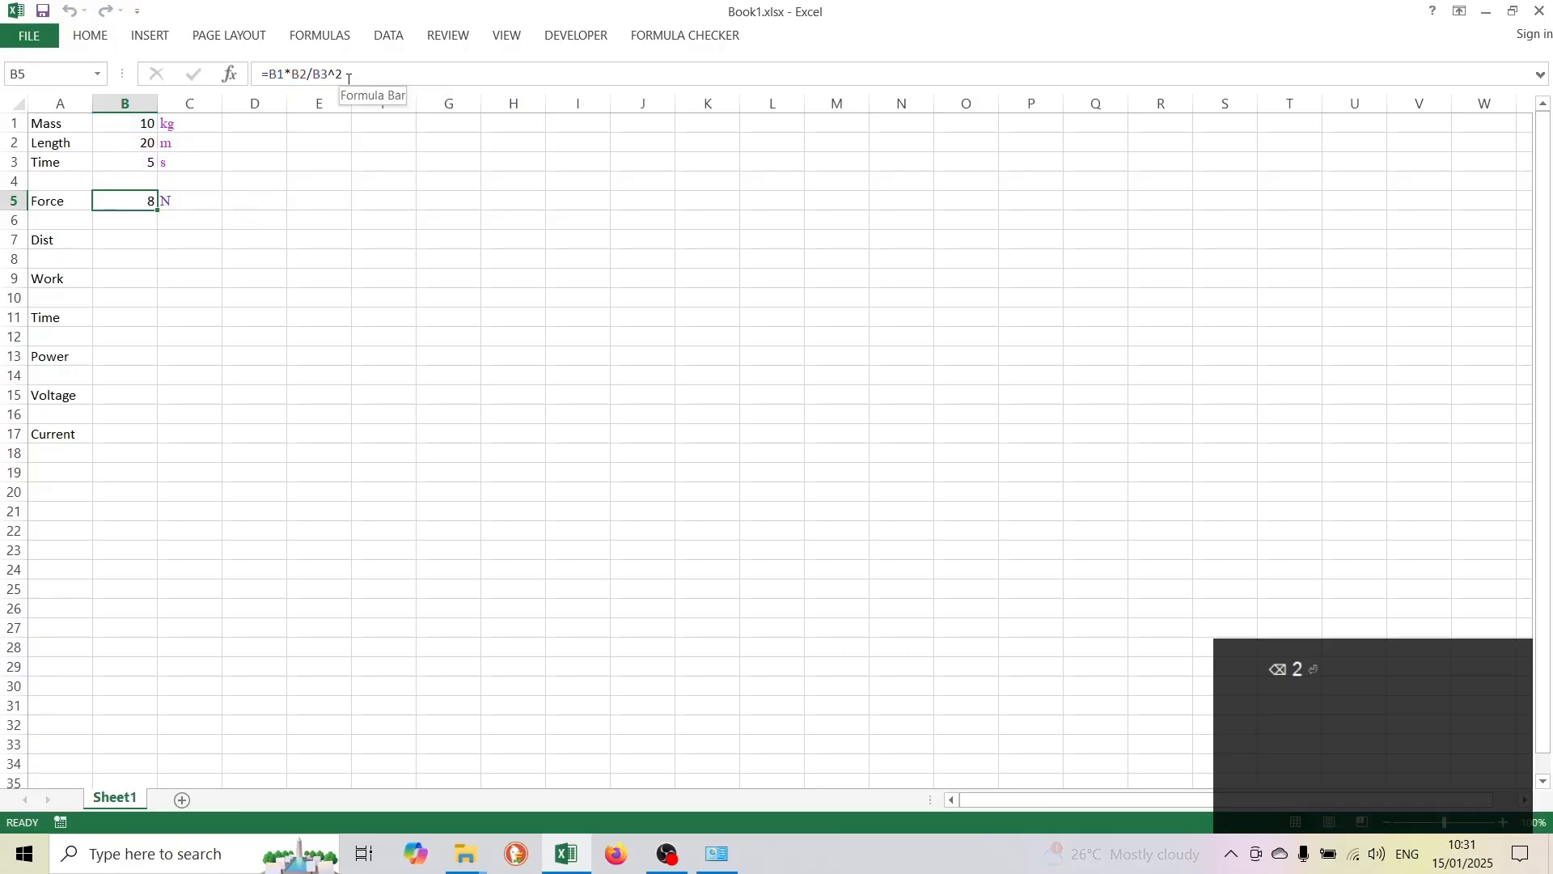
# Enter 12 as the Dist value in B7 and assign it the mechanical Length unit m.
pyautogui.press('Down')
pyautogui.press('Down')
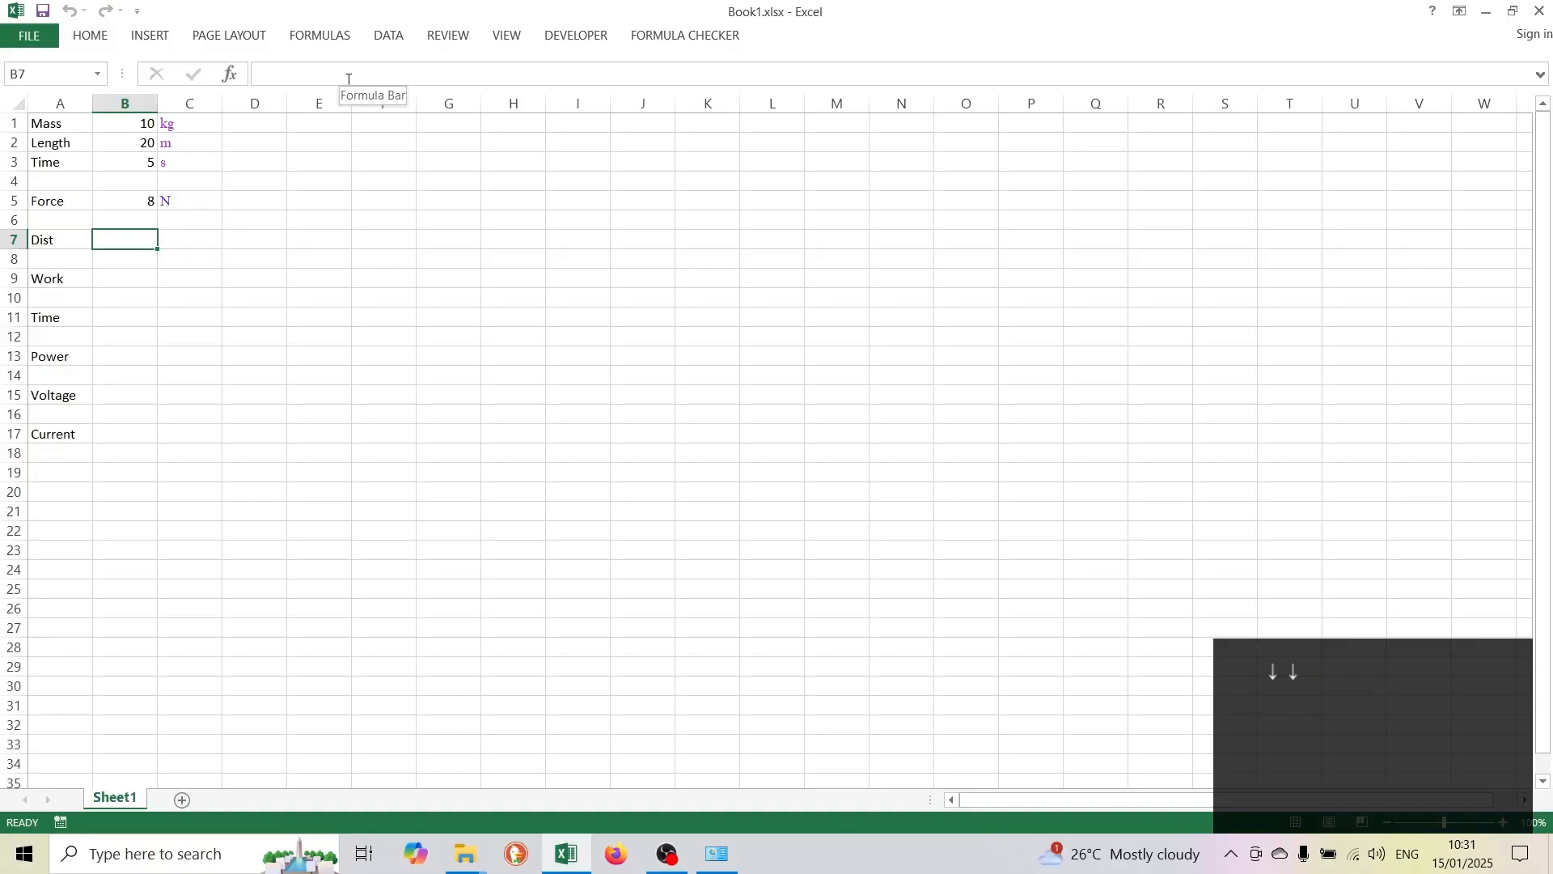
pyautogui.write('12')
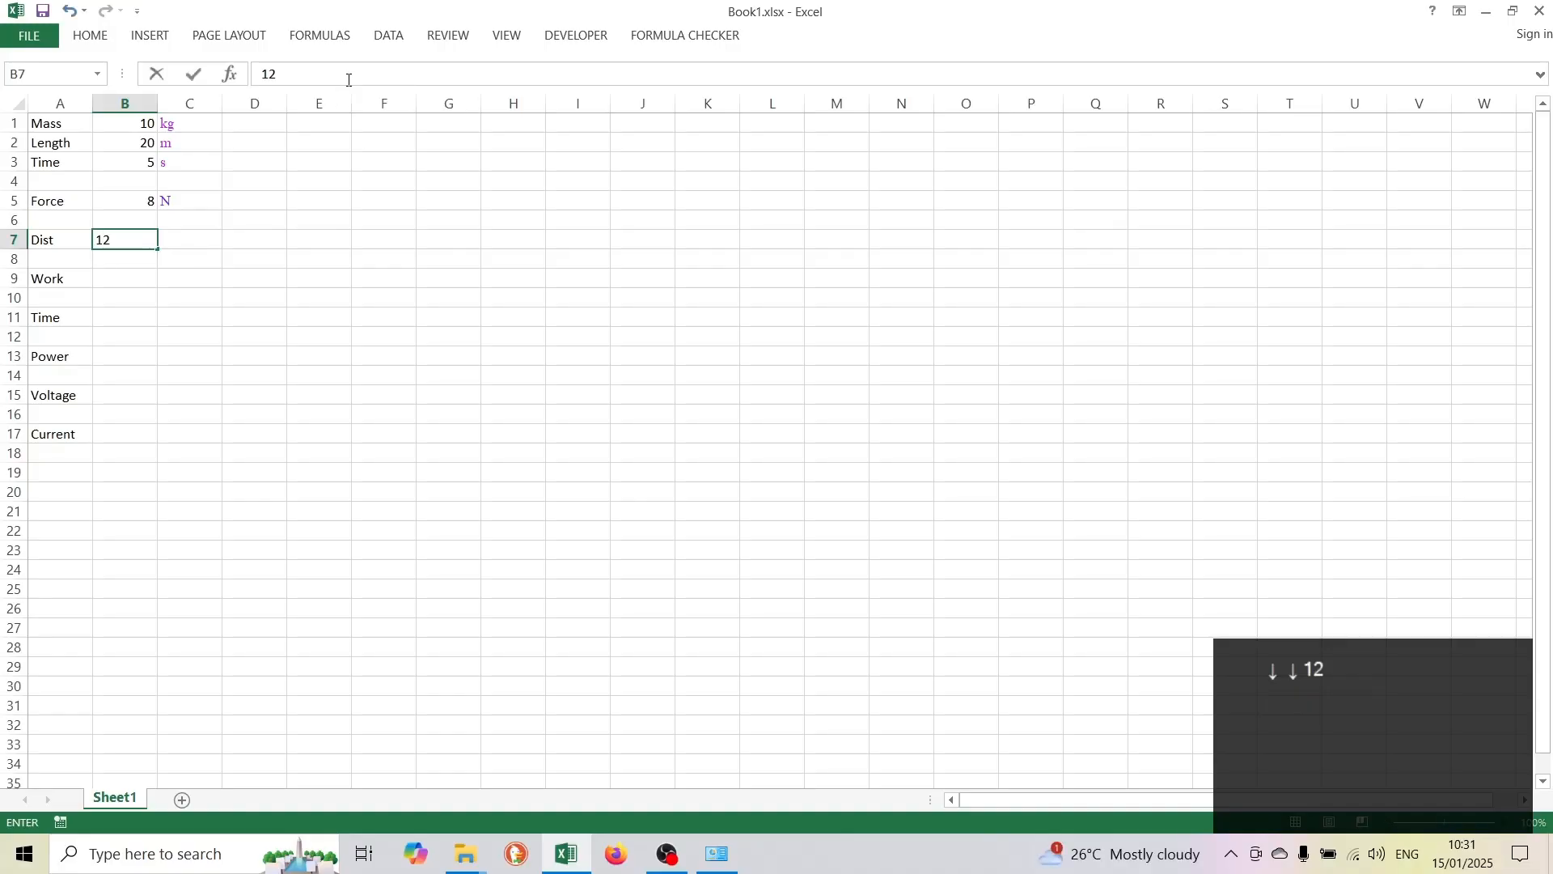
pyautogui.hotkey('ctrl', 'Return')
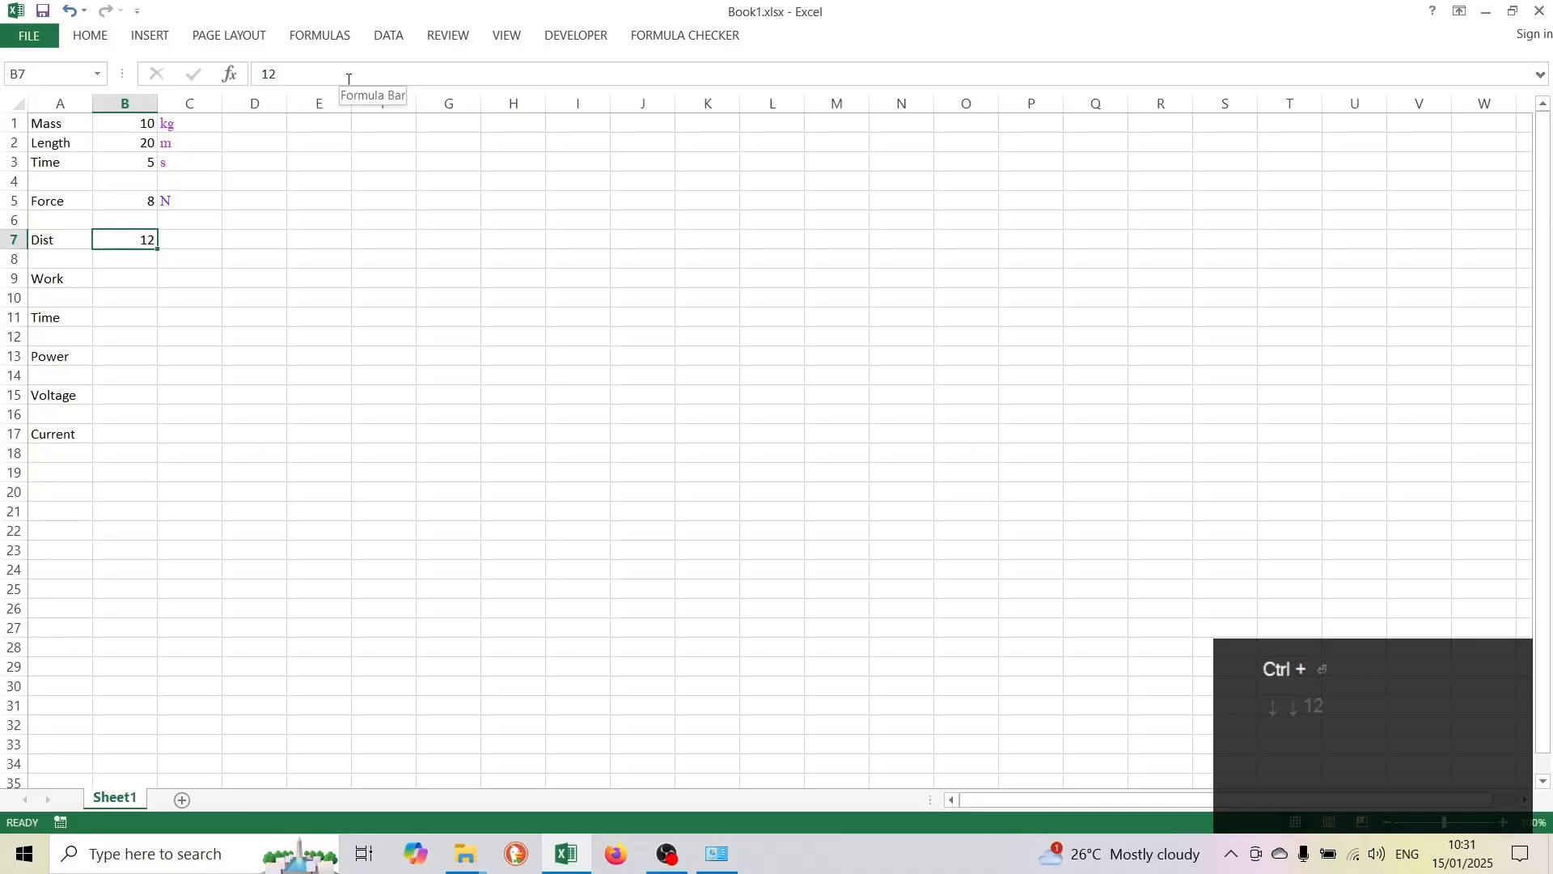
pyautogui.hotkey('ctrl', 'alt', 'u')
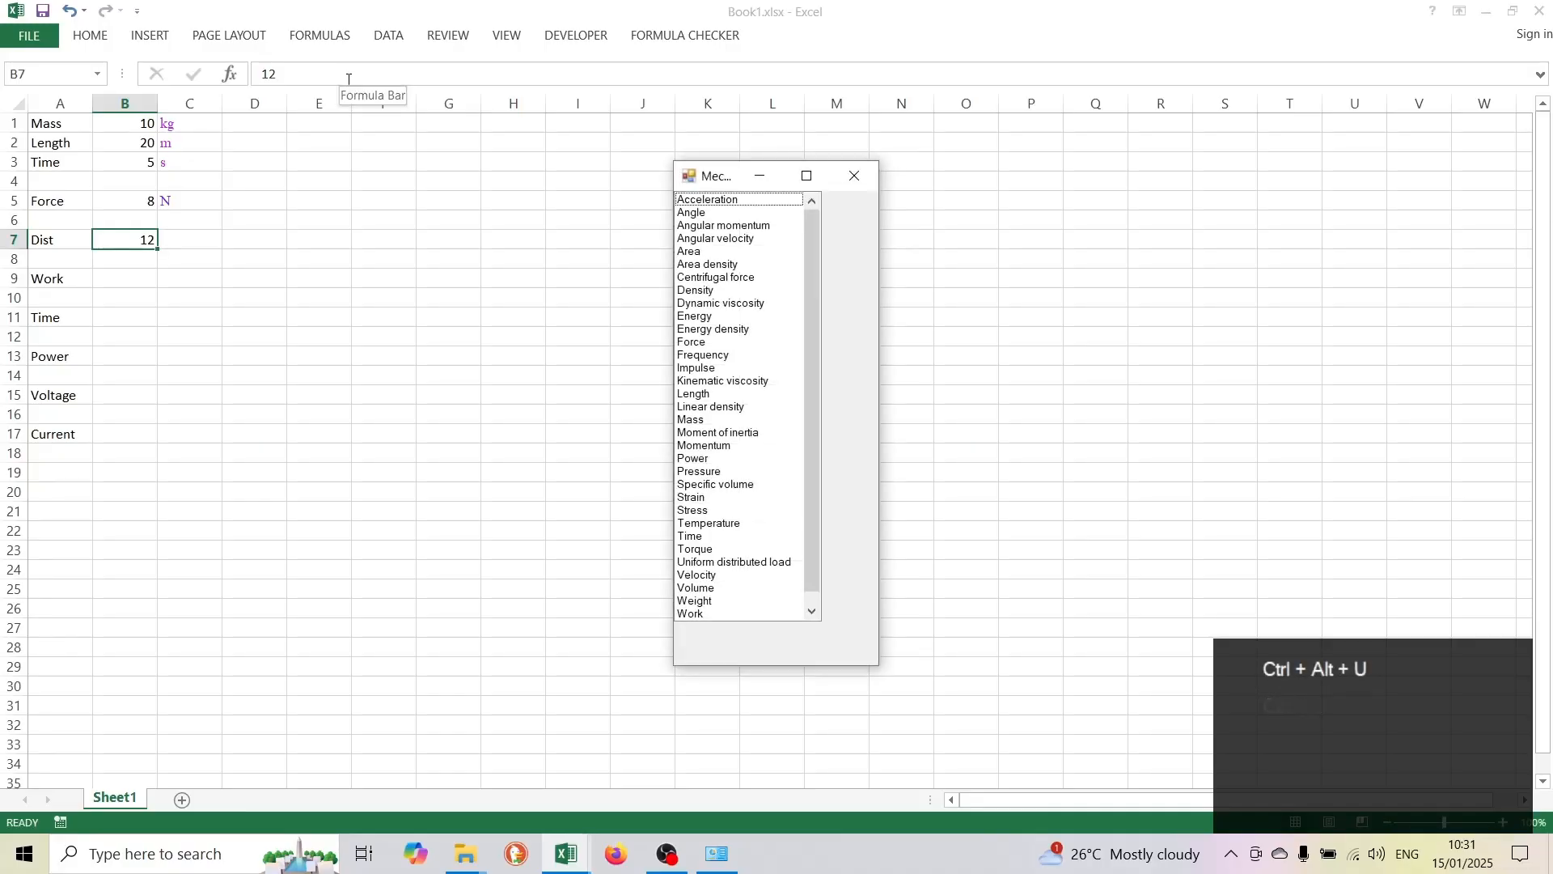
pyautogui.press('l')
pyautogui.press('Return')
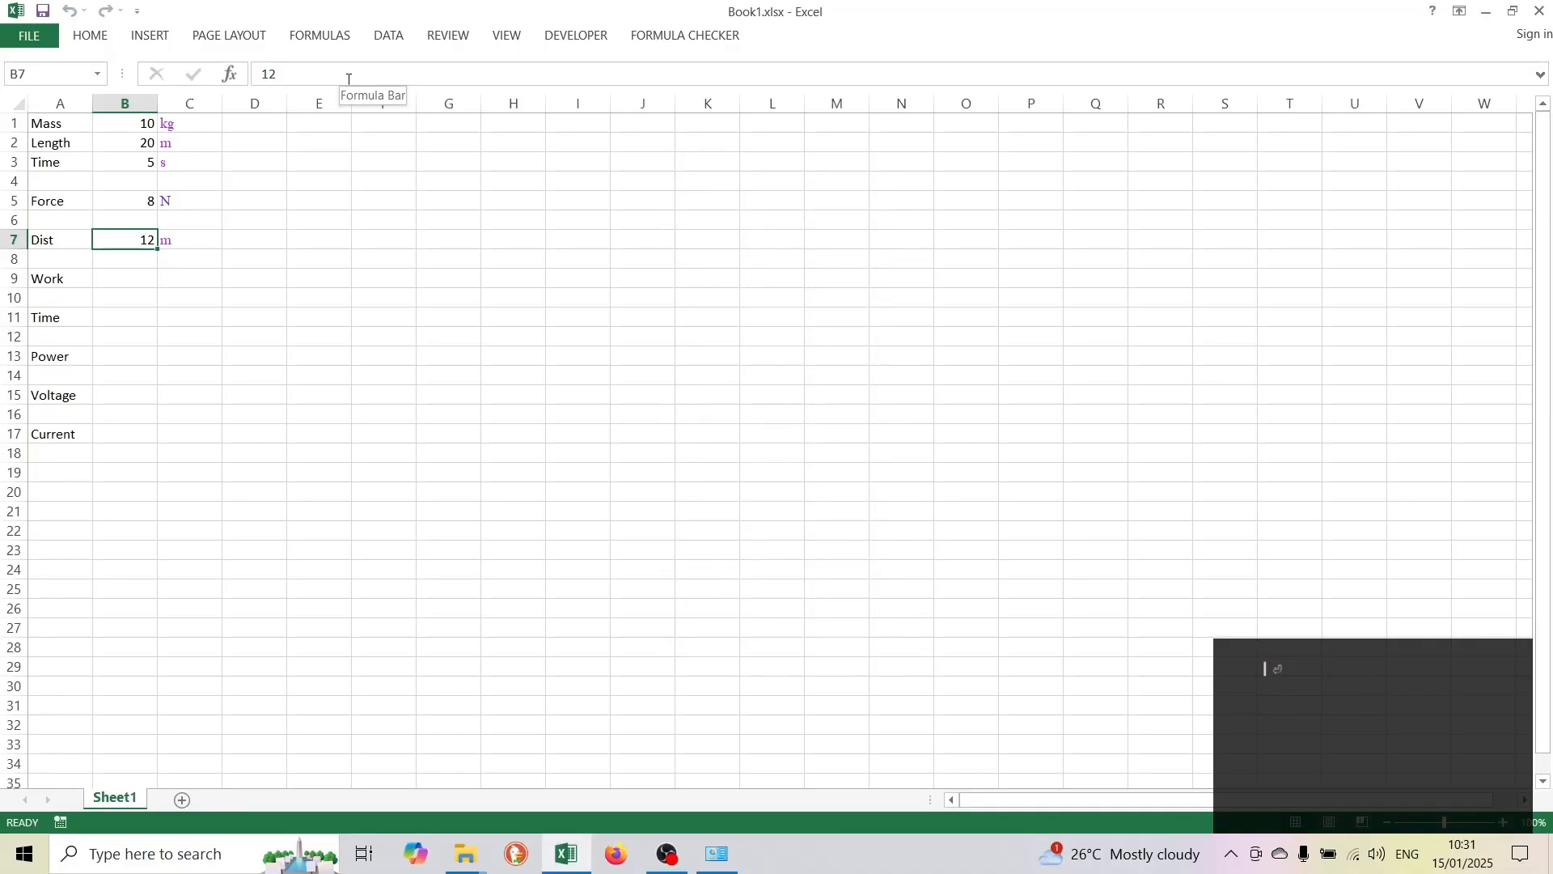
# Calculate Work in B9 with the formula =B5*B7.
pyautogui.press('Down')
pyautogui.press('Down')
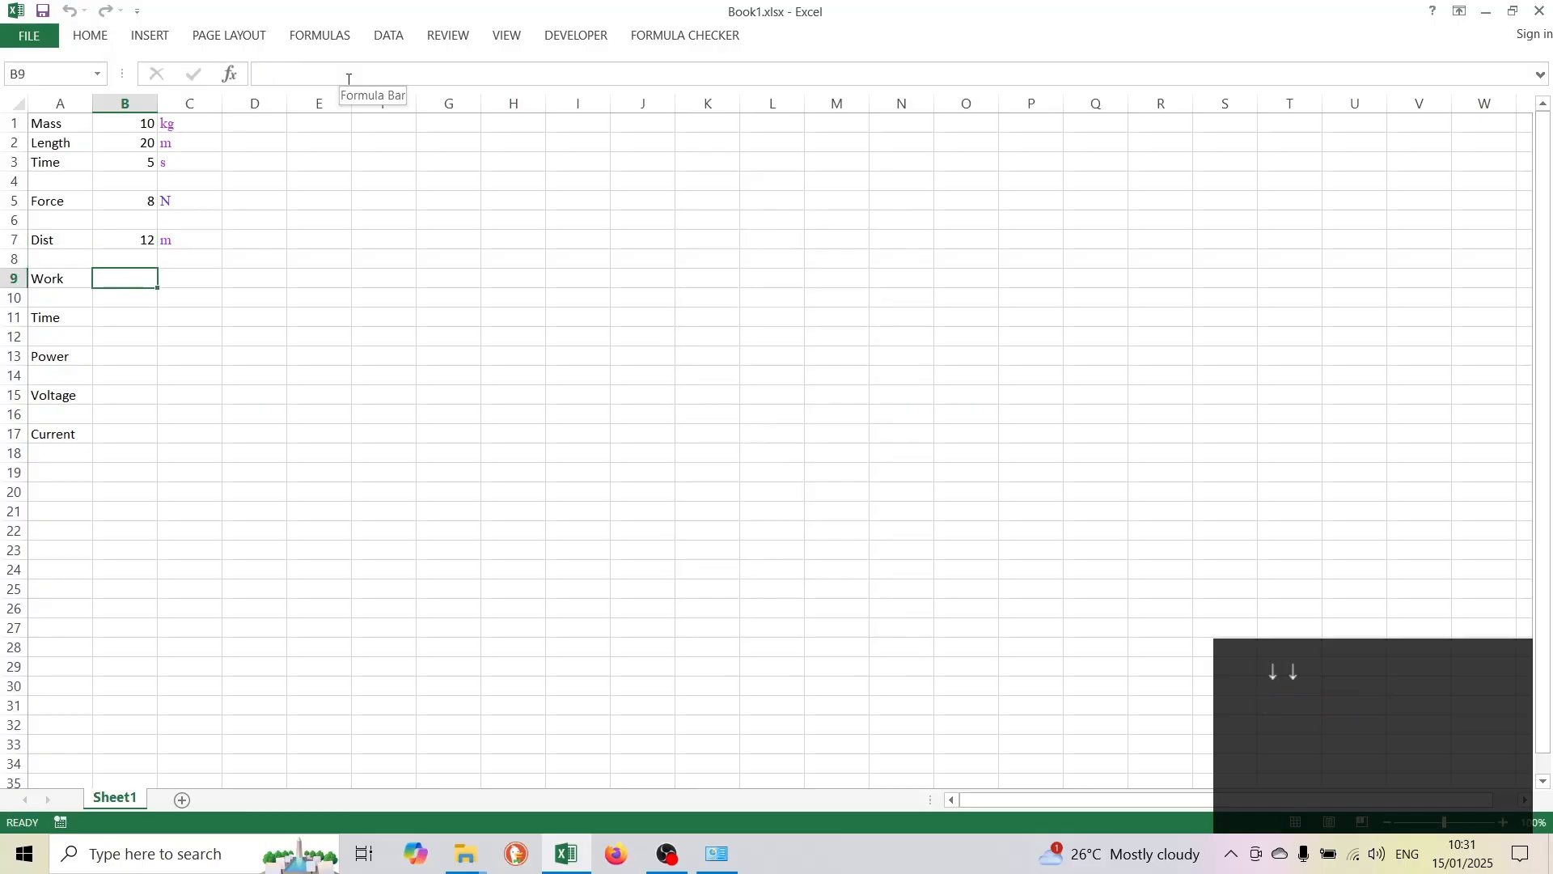
pyautogui.write('=')
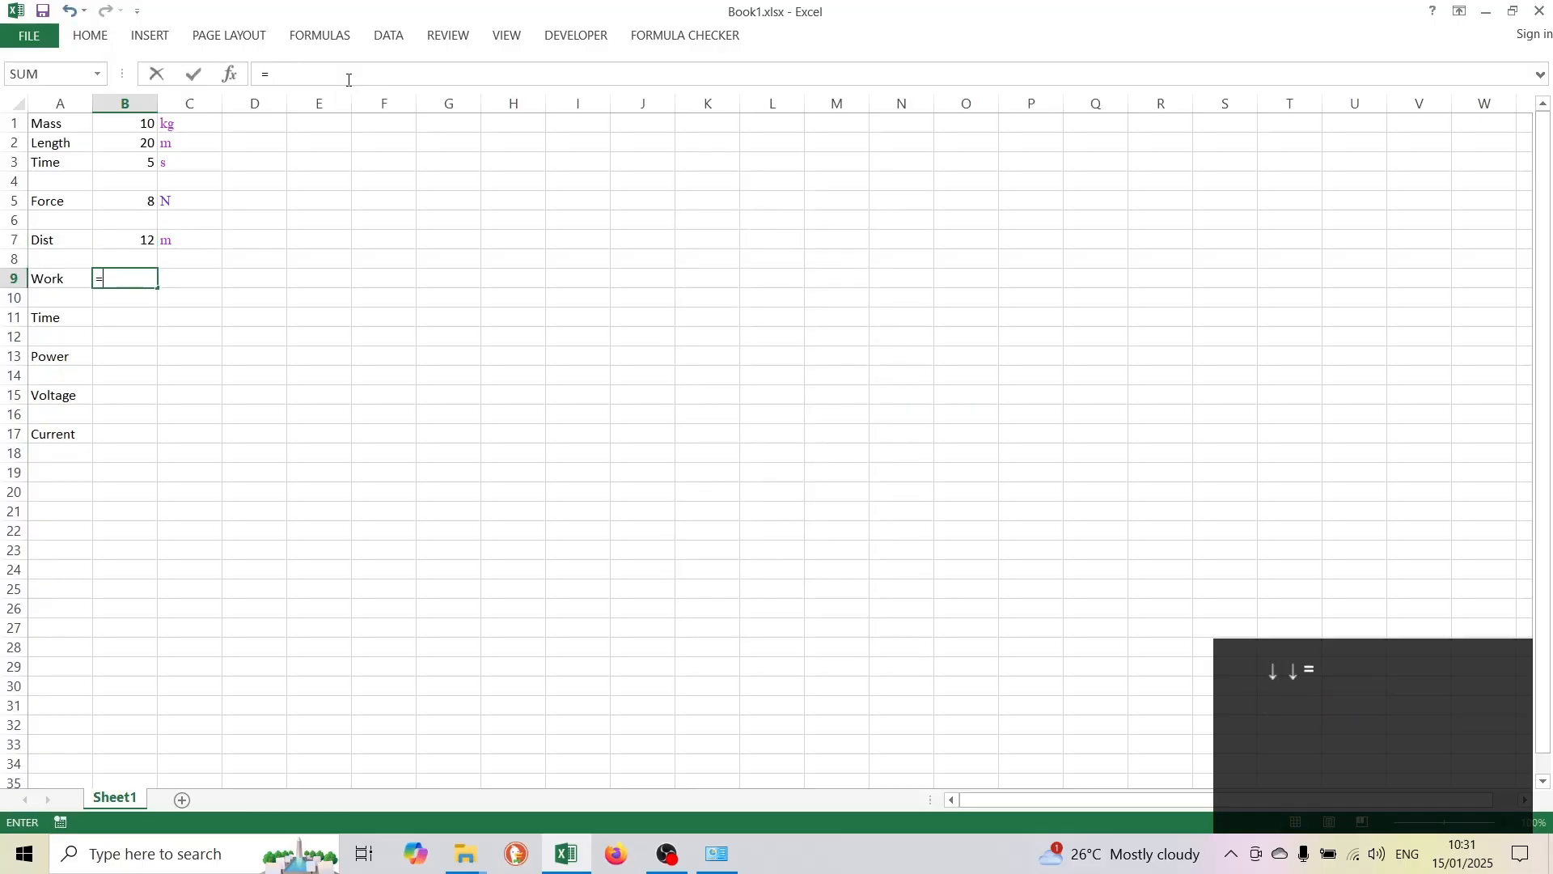
pyautogui.write('b5')
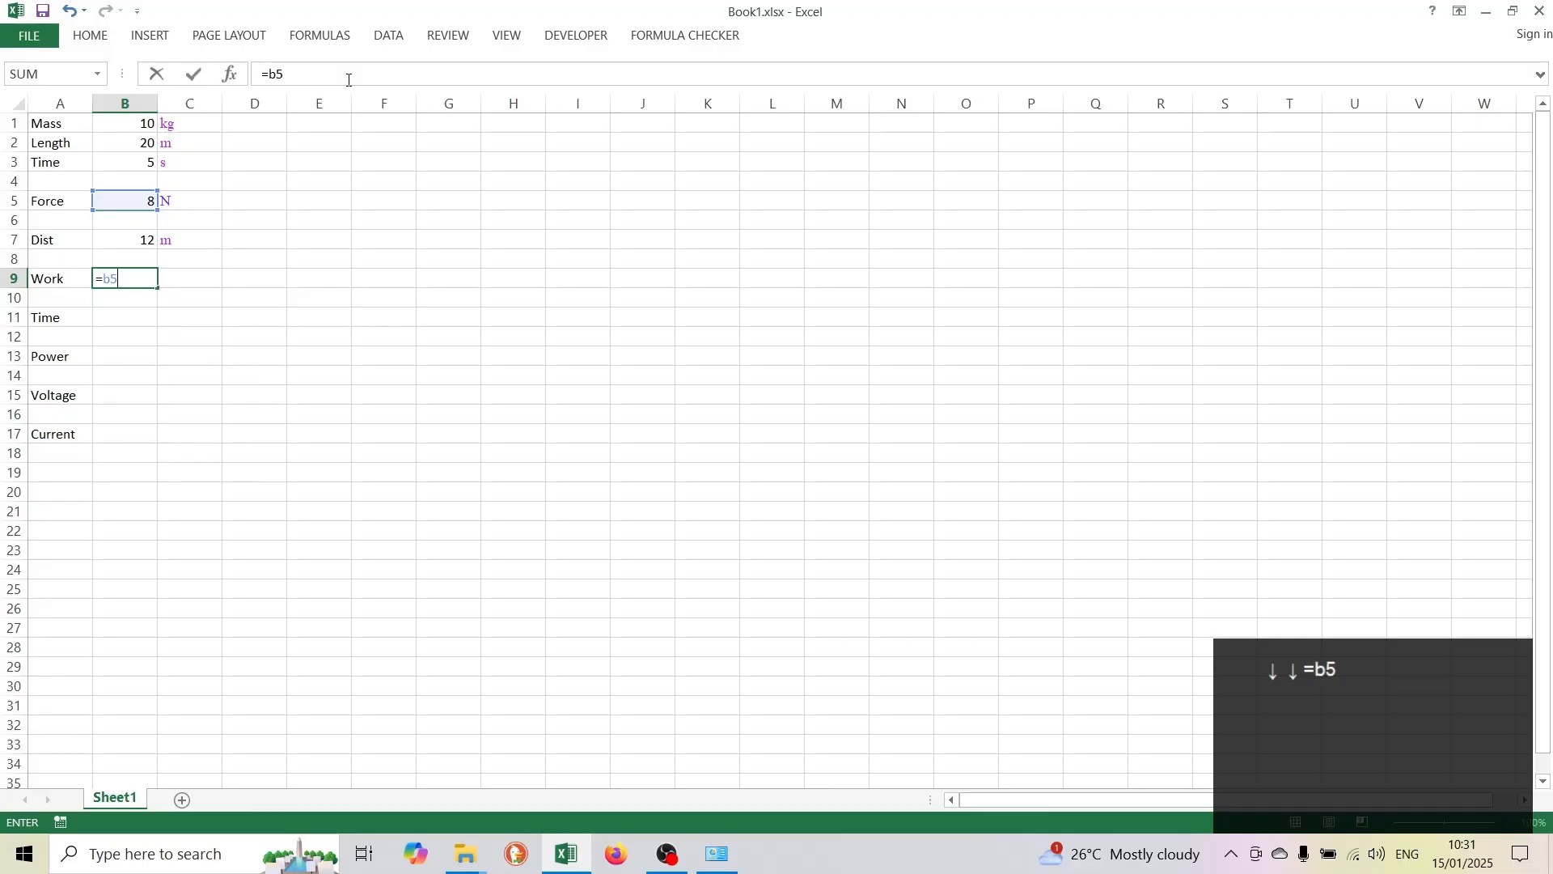
pyautogui.write('*b7')
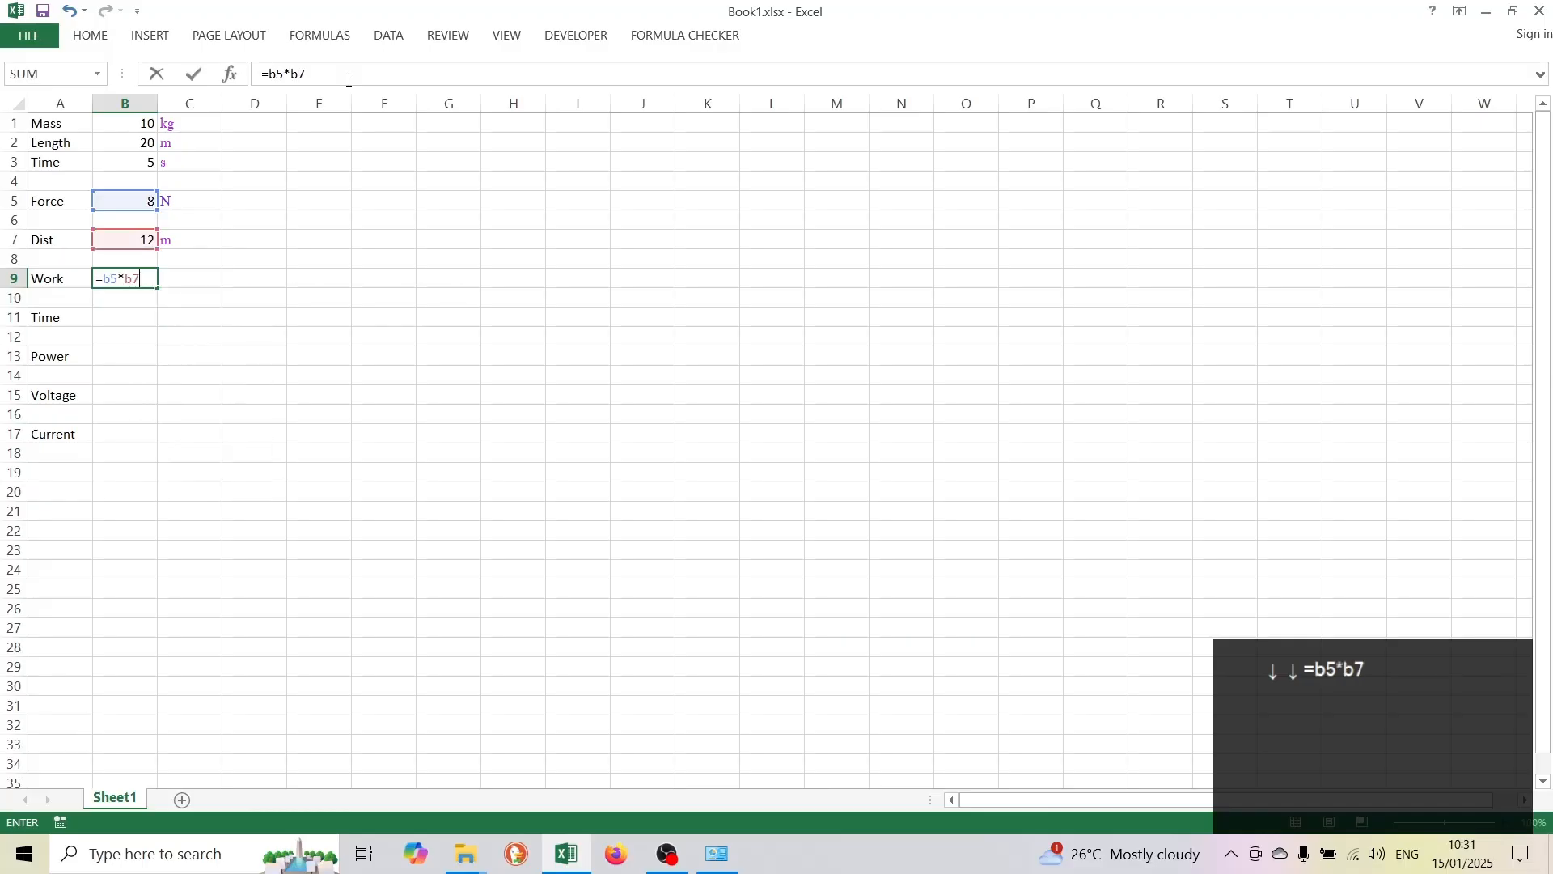
pyautogui.press('Return')
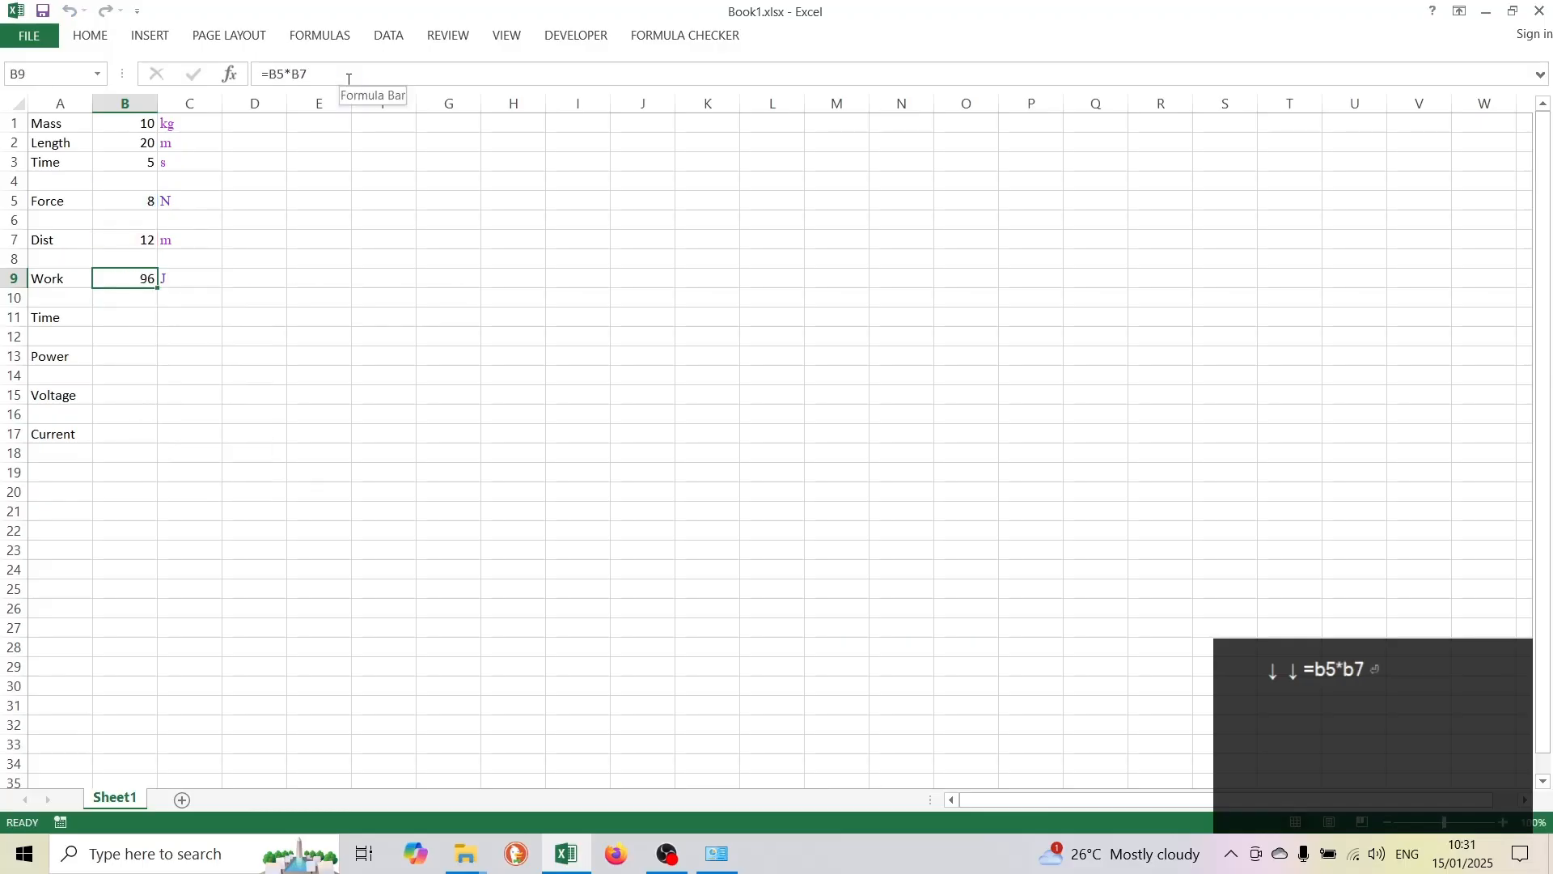
# Enter 5 as the Time value in B11 and assign it the mechanical Time unit s.
pyautogui.press('Down')
pyautogui.press('Down')
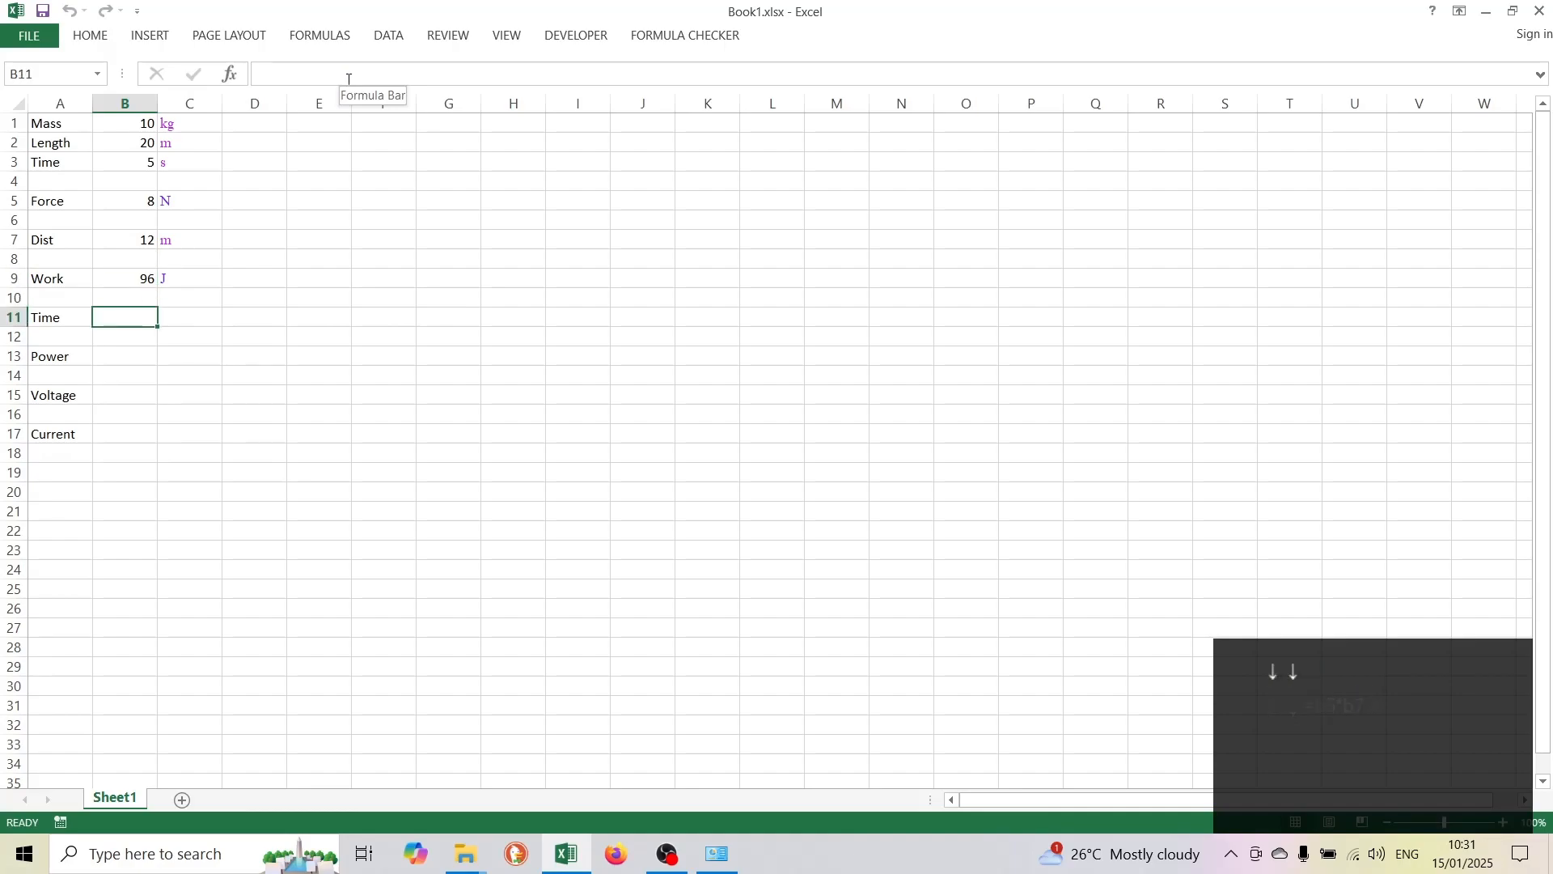
pyautogui.write('5')
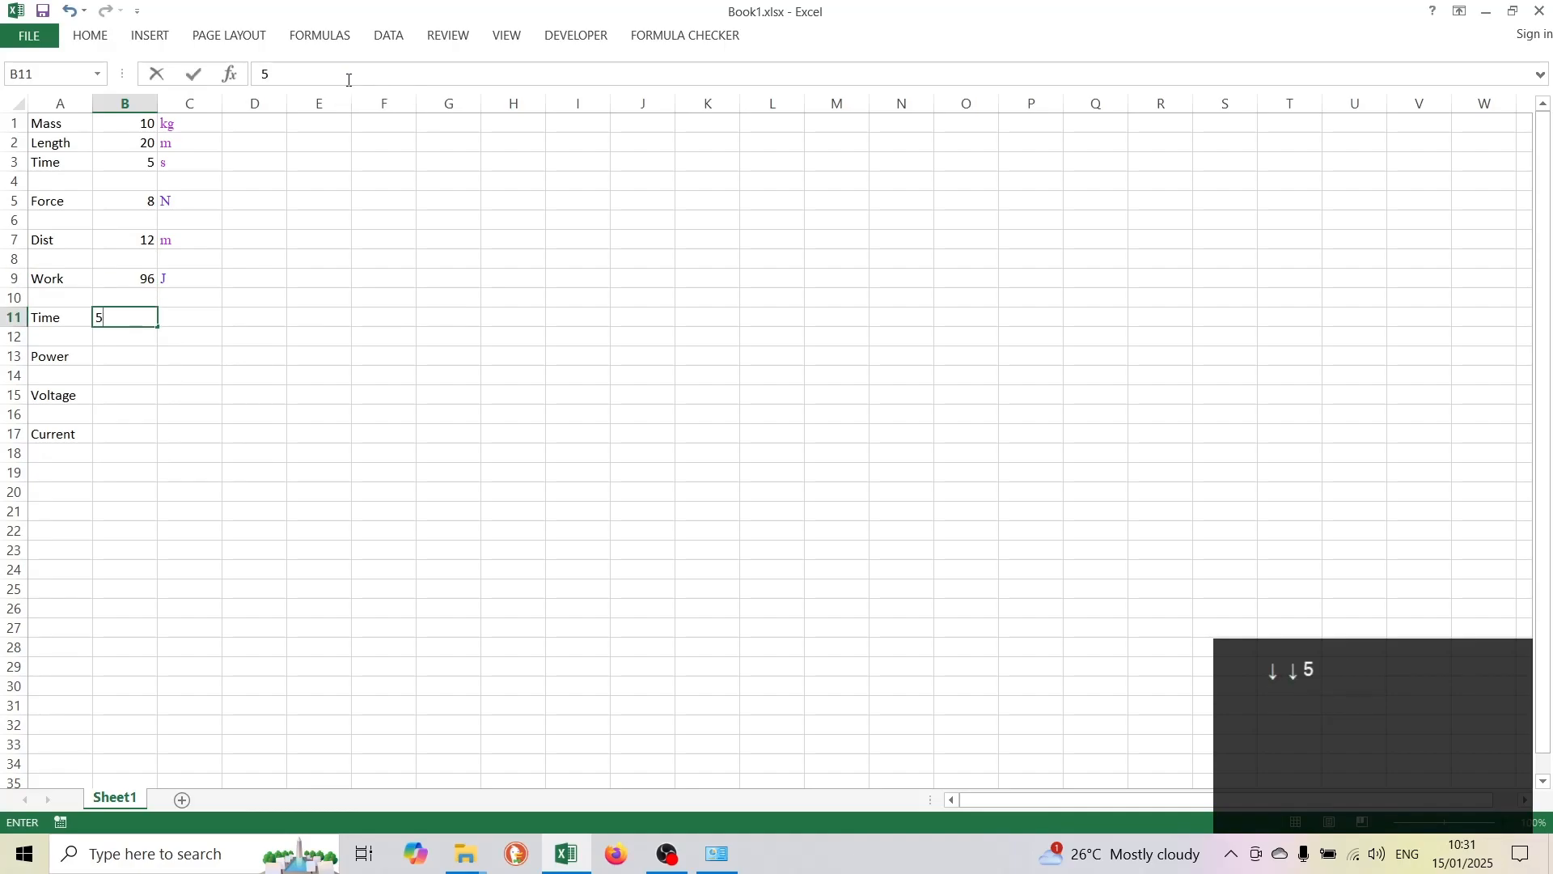
pyautogui.hotkey('ctrl', 'Return')
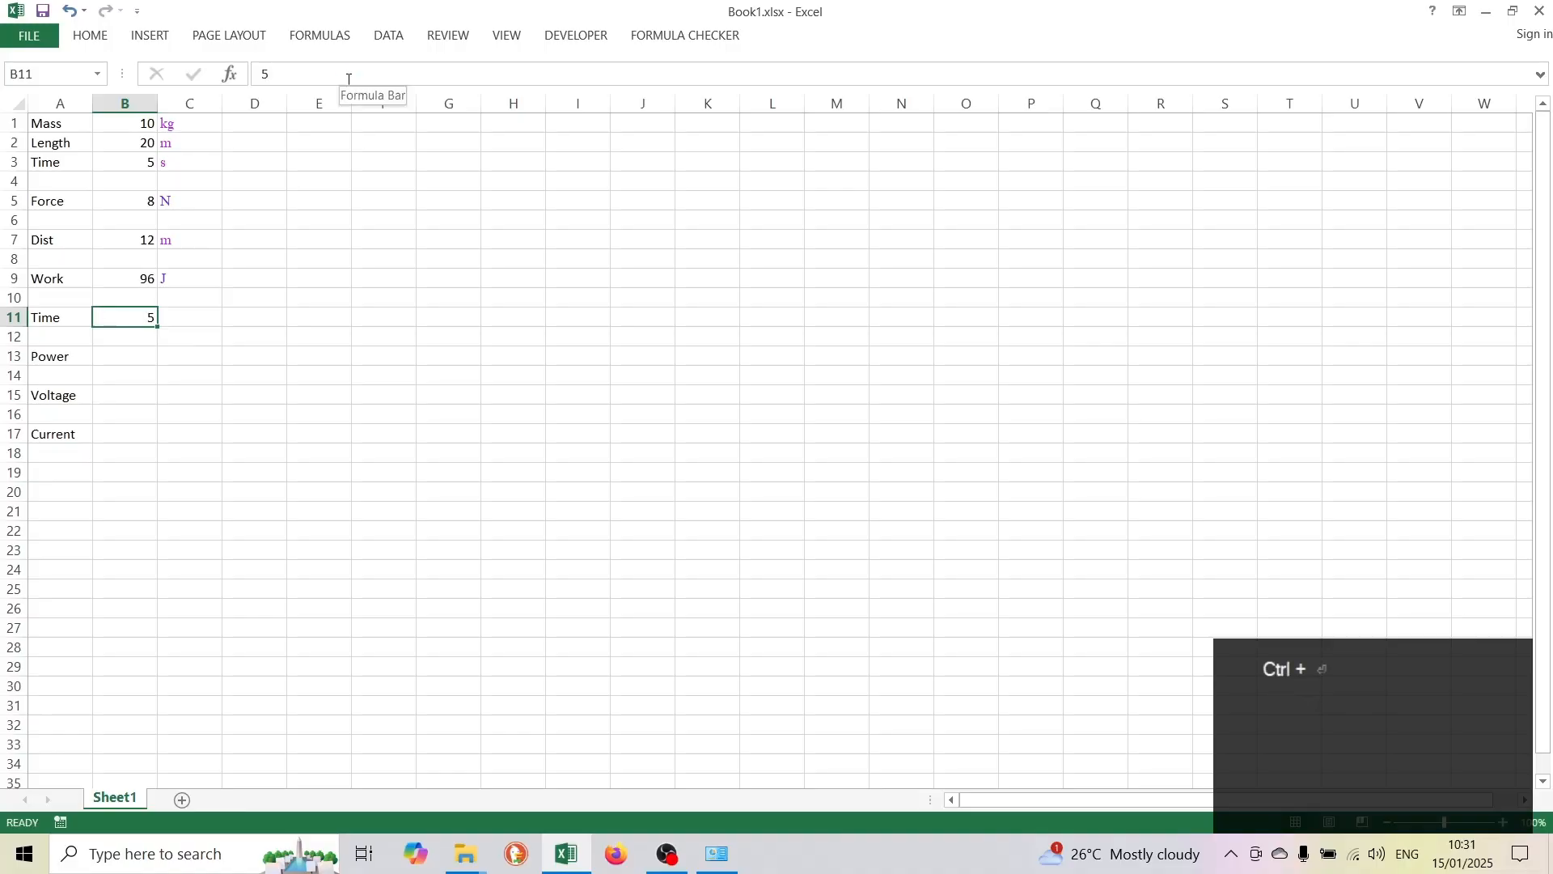
pyautogui.hotkey('ctrl', 'alt', 'u')
pyautogui.press('t')
pyautogui.press('t')
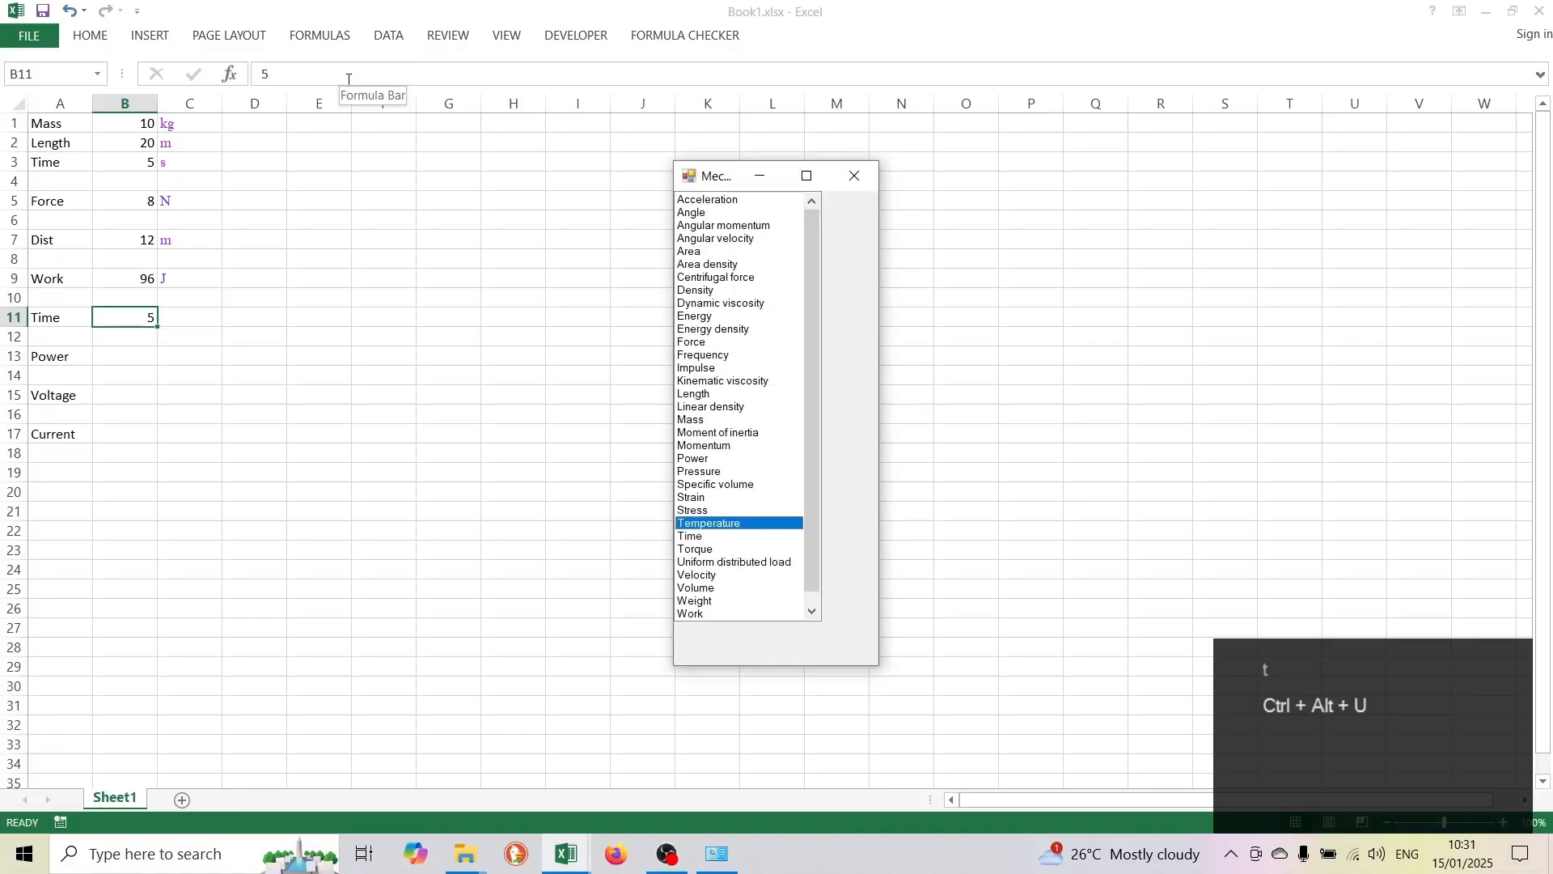
pyautogui.press('Return')
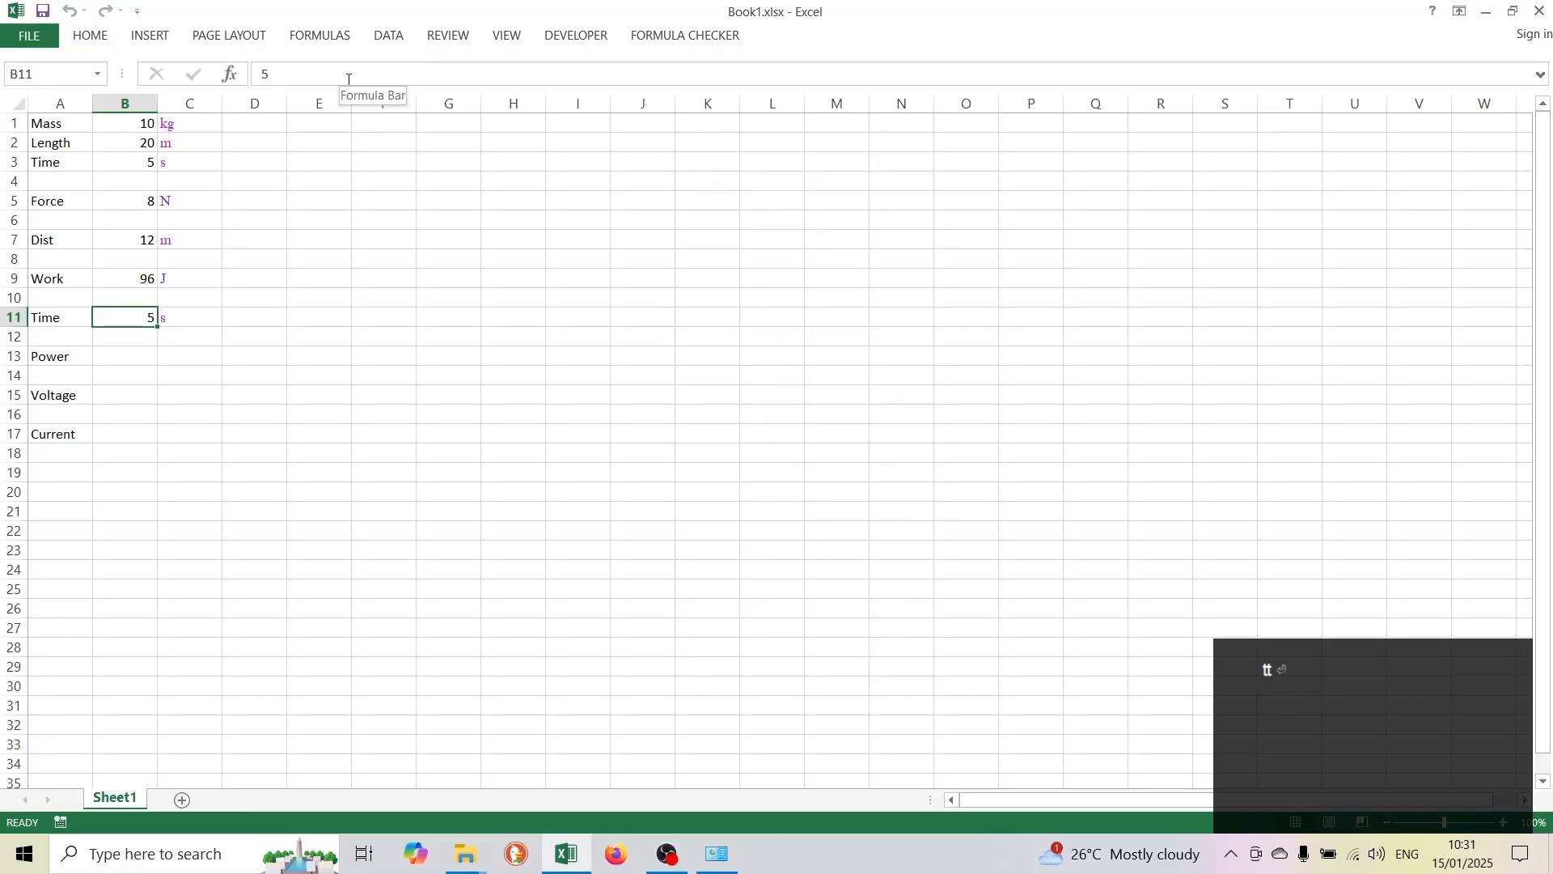
# Calculate Power in B13 by dividing Work by Time with the formula =B9/B11.
pyautogui.press('Down')
pyautogui.press('Down')
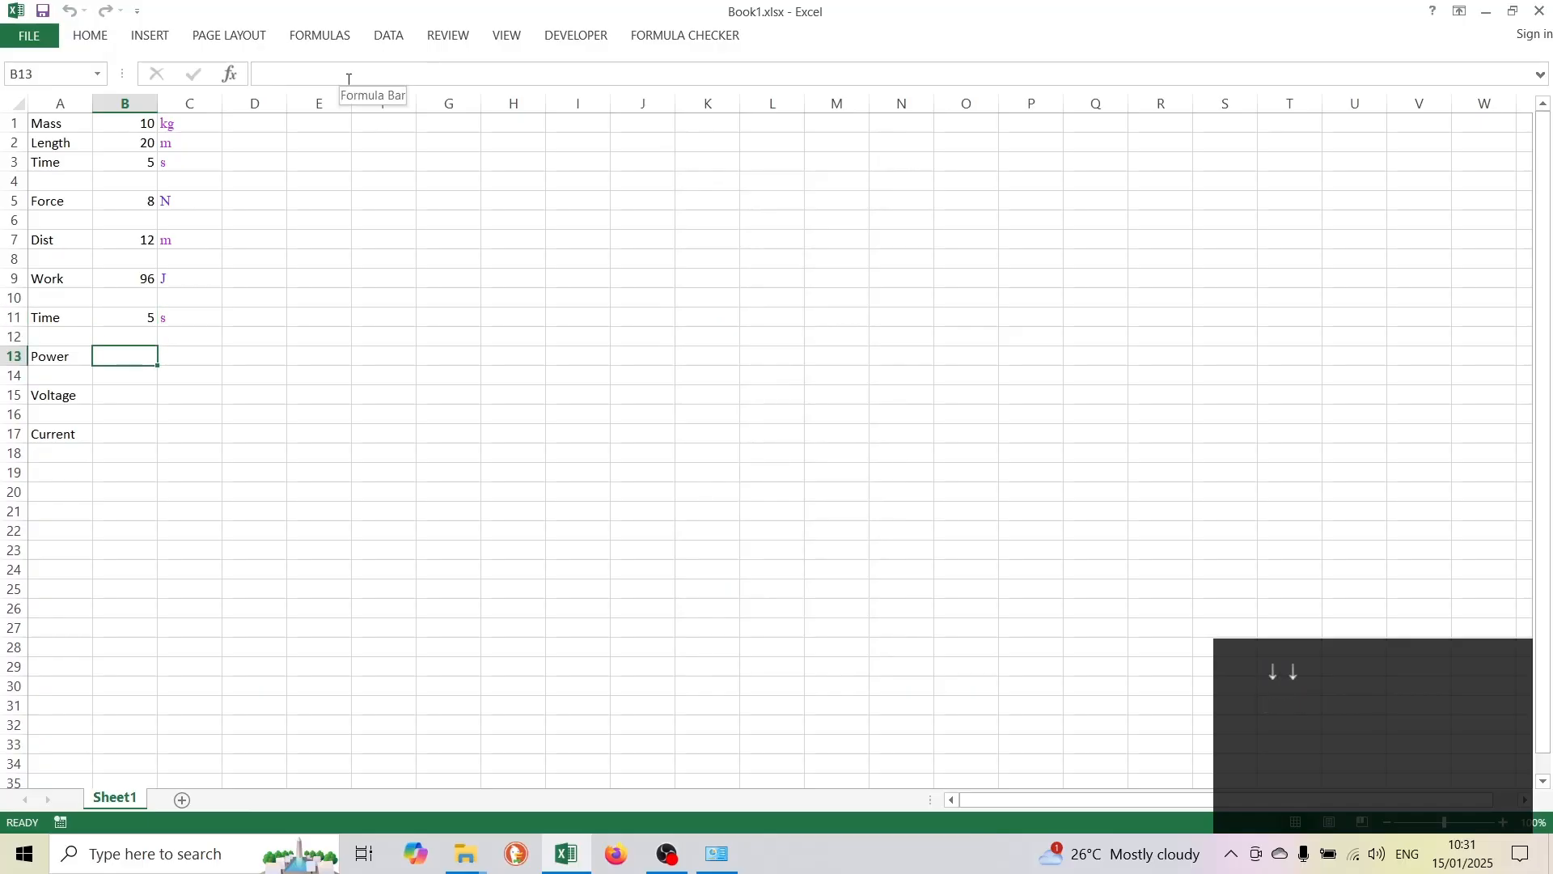
pyautogui.write('=')
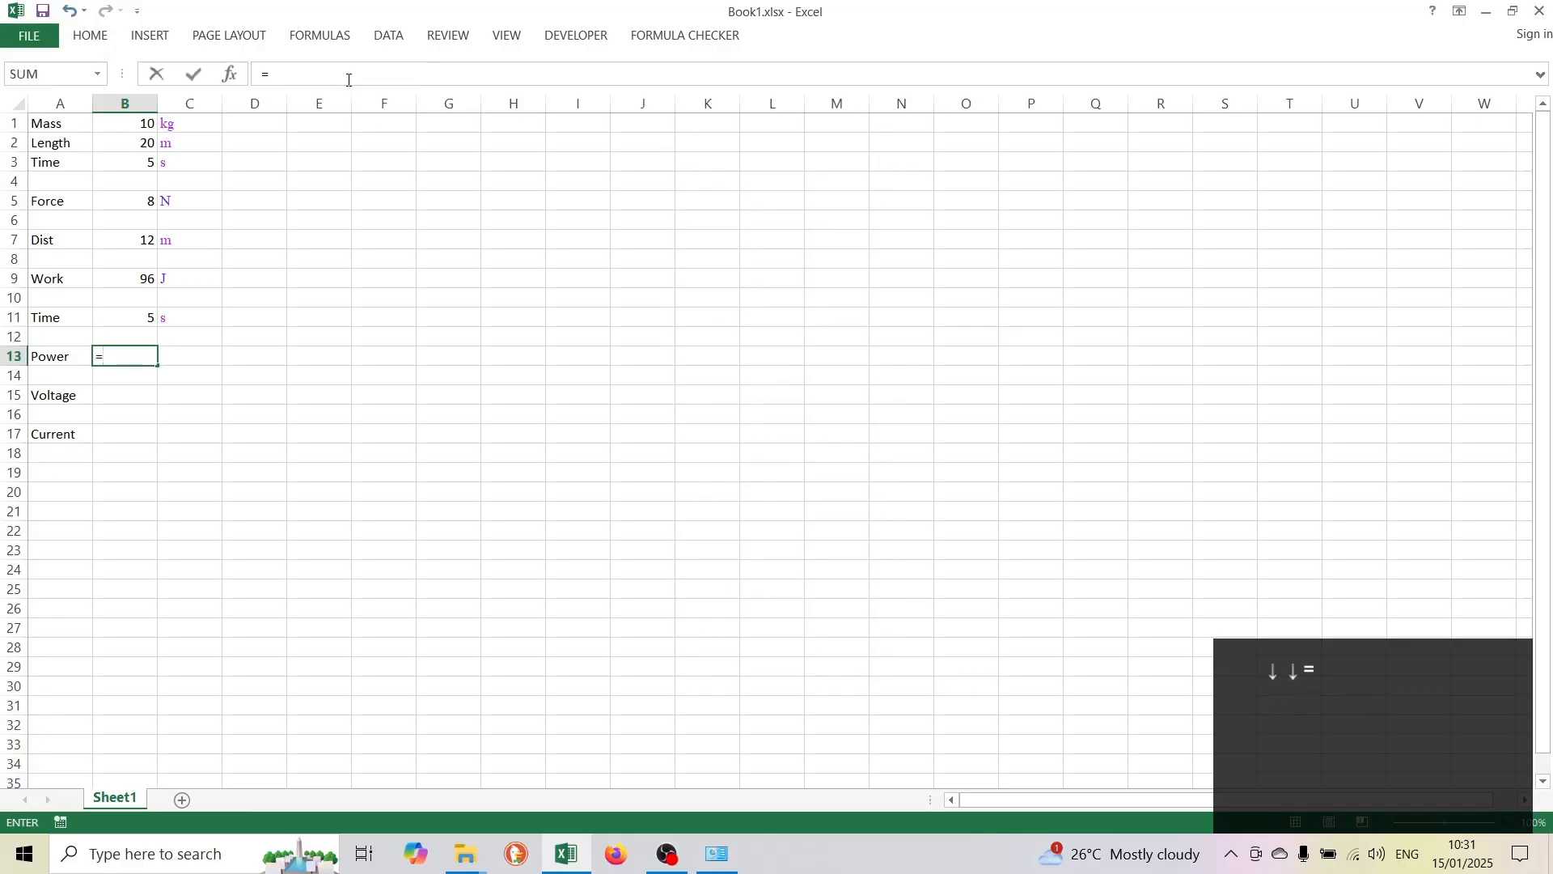
pyautogui.press('Up')
pyautogui.press('Up')
pyautogui.press('Up')
pyautogui.press('Up')
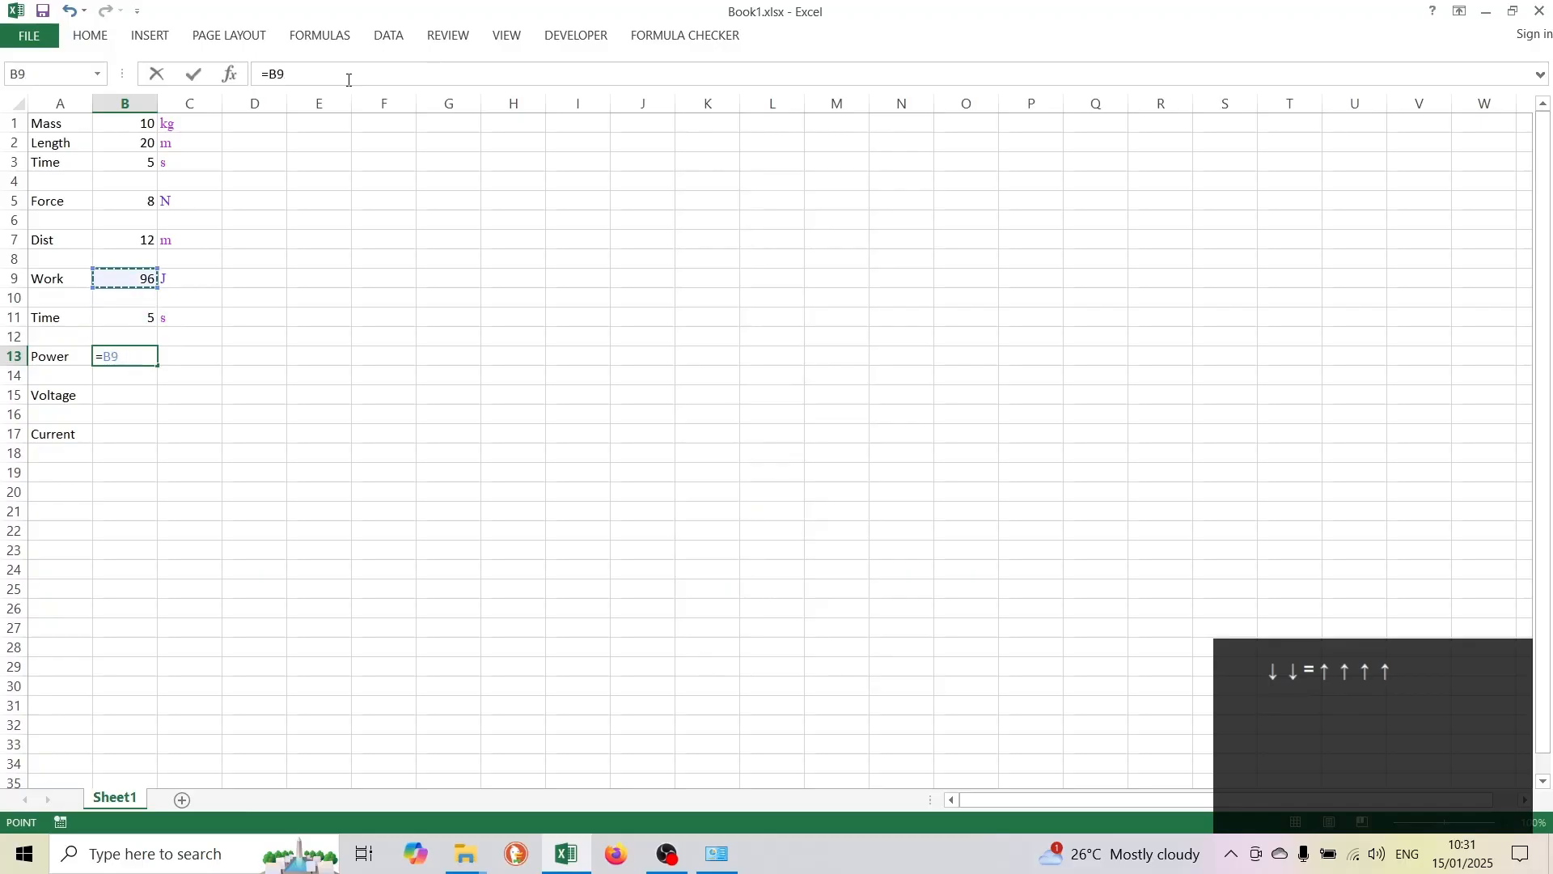
pyautogui.write('/')
pyautogui.press('Up')
pyautogui.press('Up')
pyautogui.press('Return')
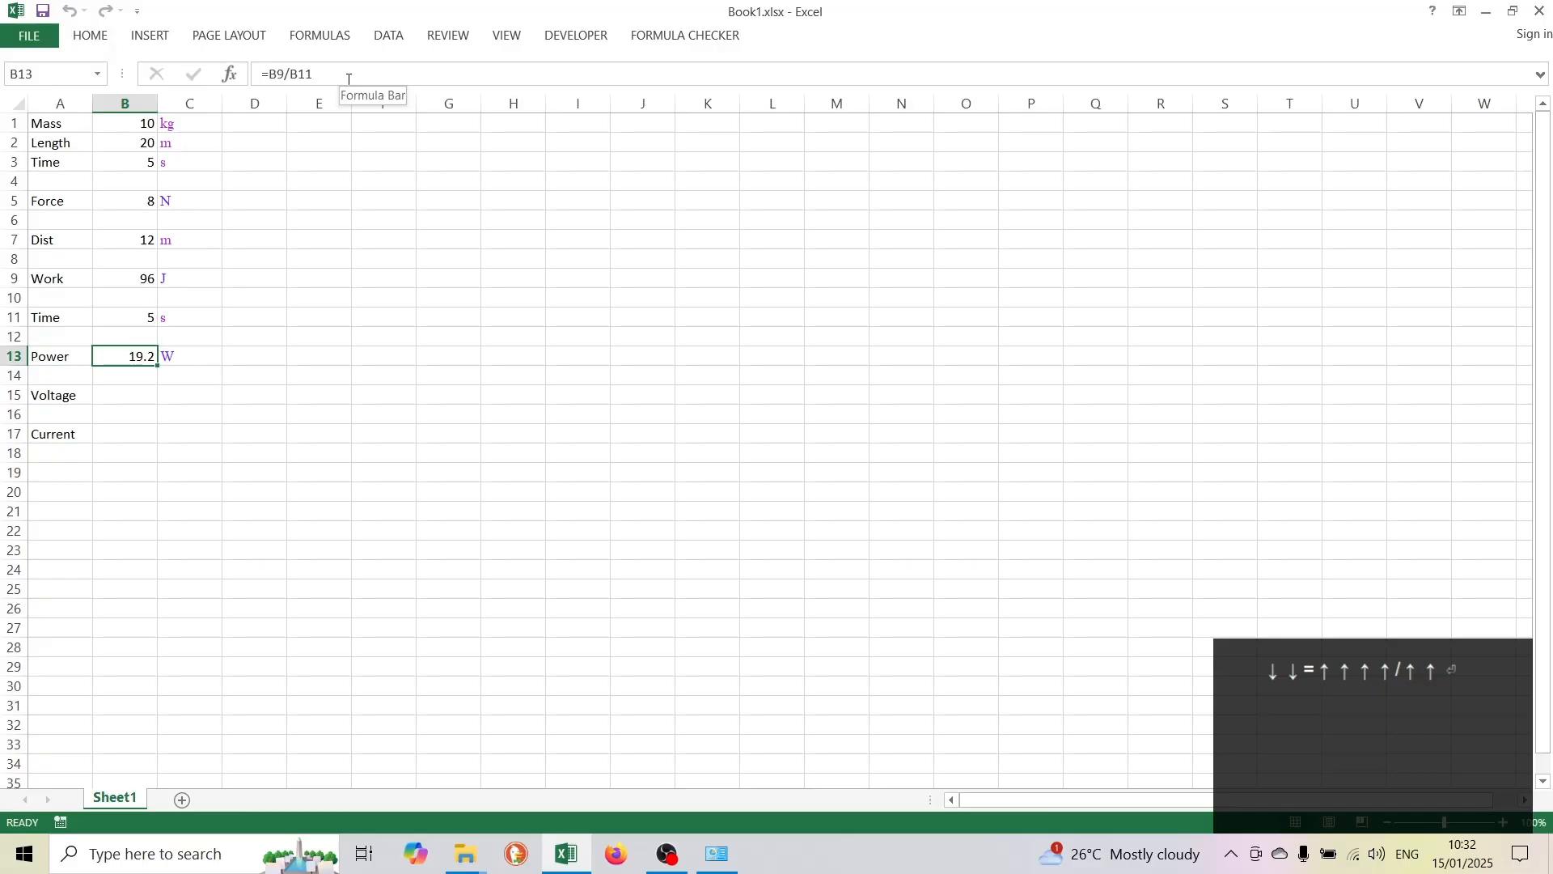
# Enter 240 as the Voltage value in B15 and assign it the Voltage unit V from the Electrical/Magnetism group.
pyautogui.press('Down')
pyautogui.press('Down')
pyautogui.write('240')
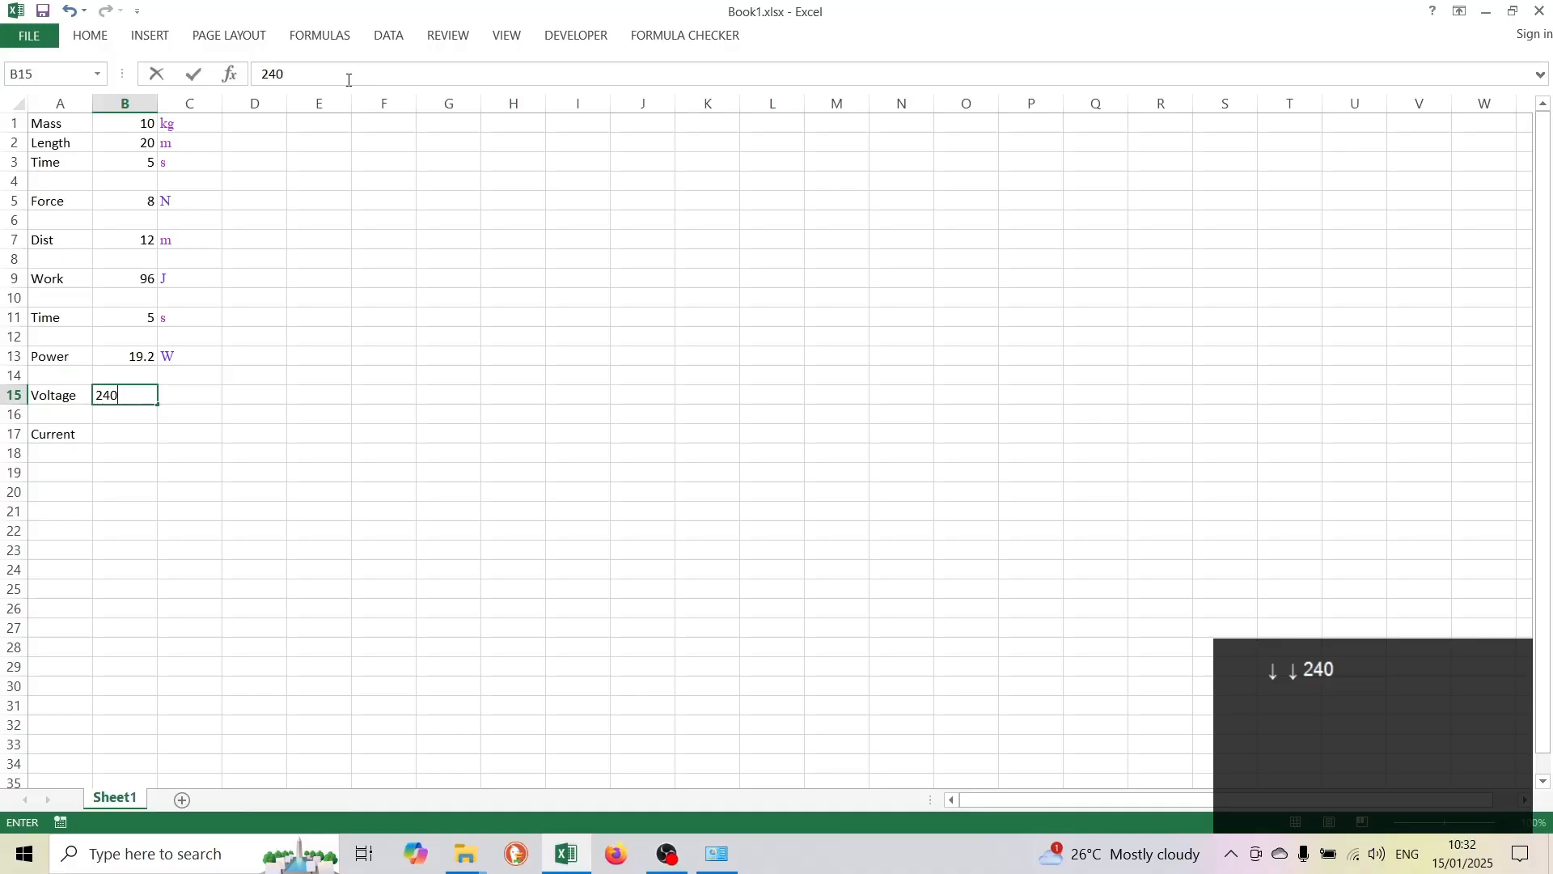
pyautogui.hotkey('ctrl', 'Return')
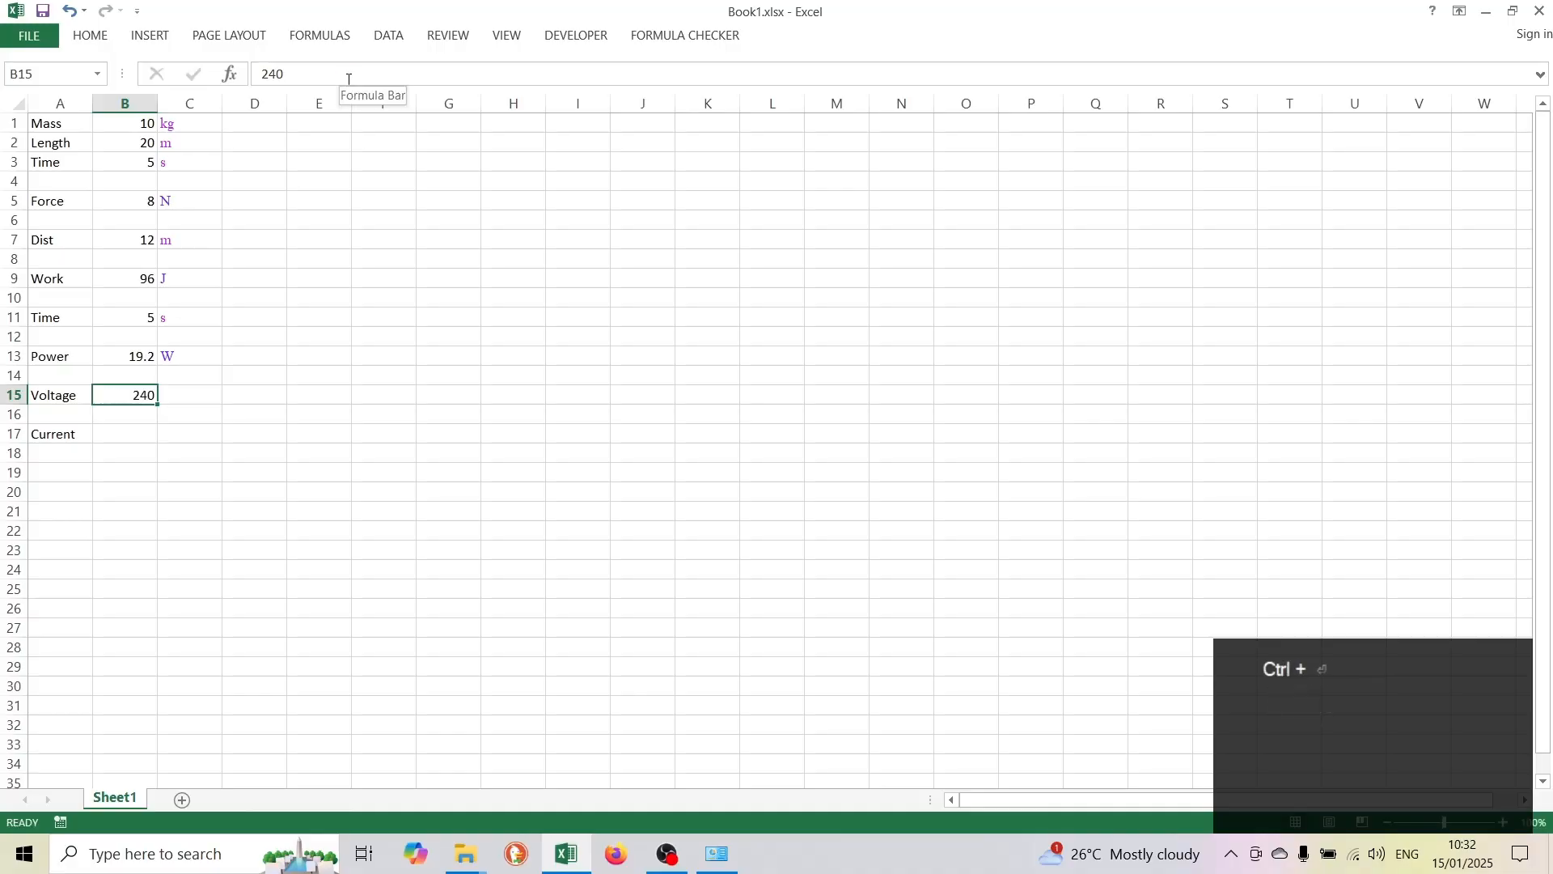
pyautogui.hotkey('ctrl', 'alt', 'u')
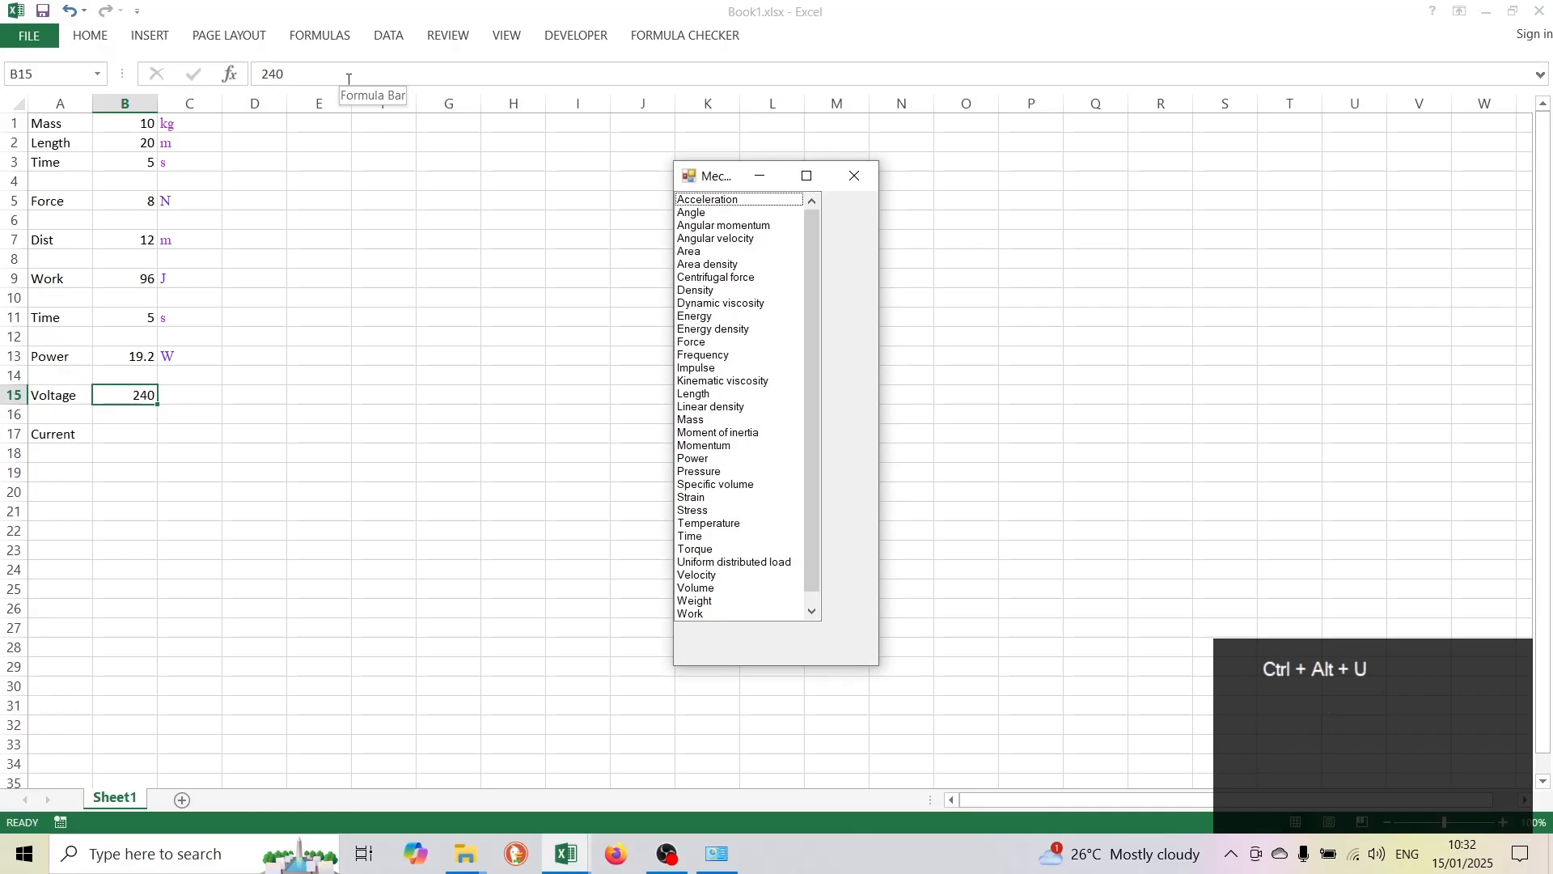
pyautogui.click(859, 180)
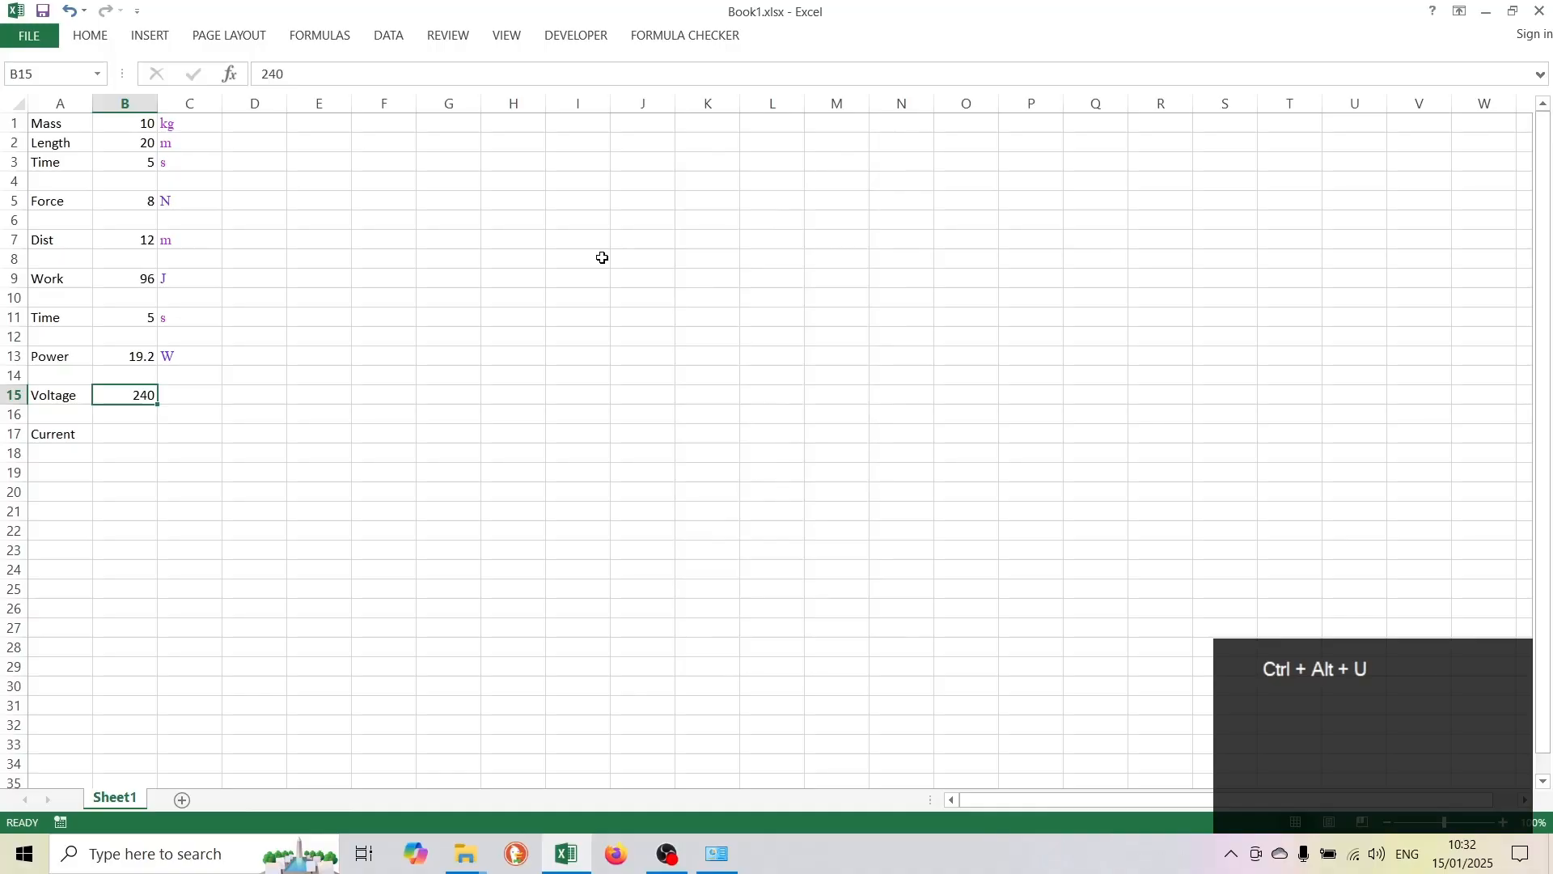
pyautogui.hotkey('ctrl', 'alt', 'g')
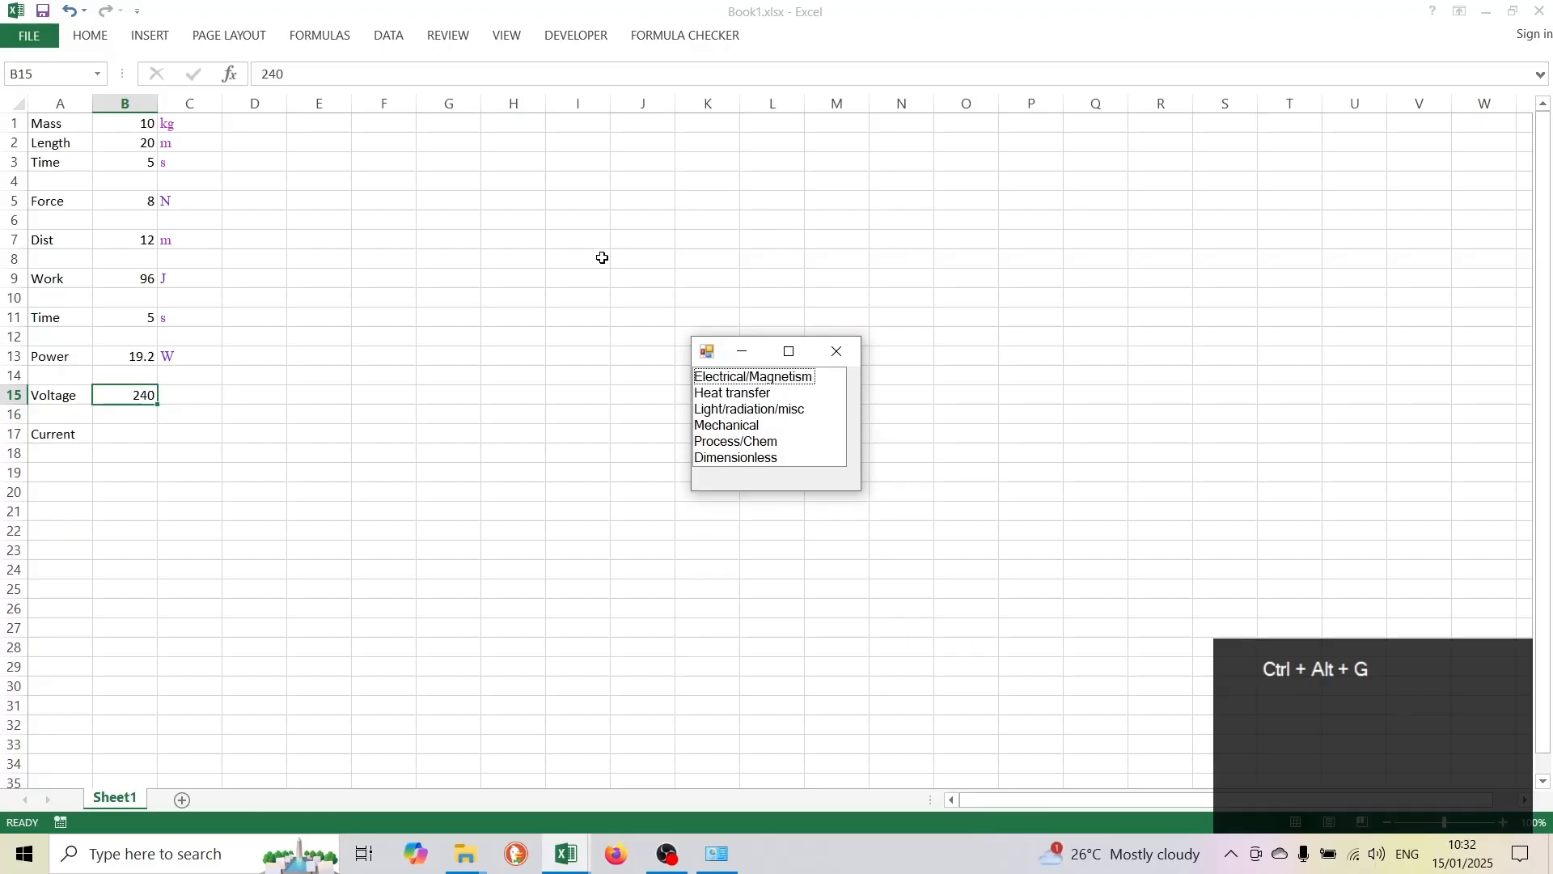
pyautogui.press('e')
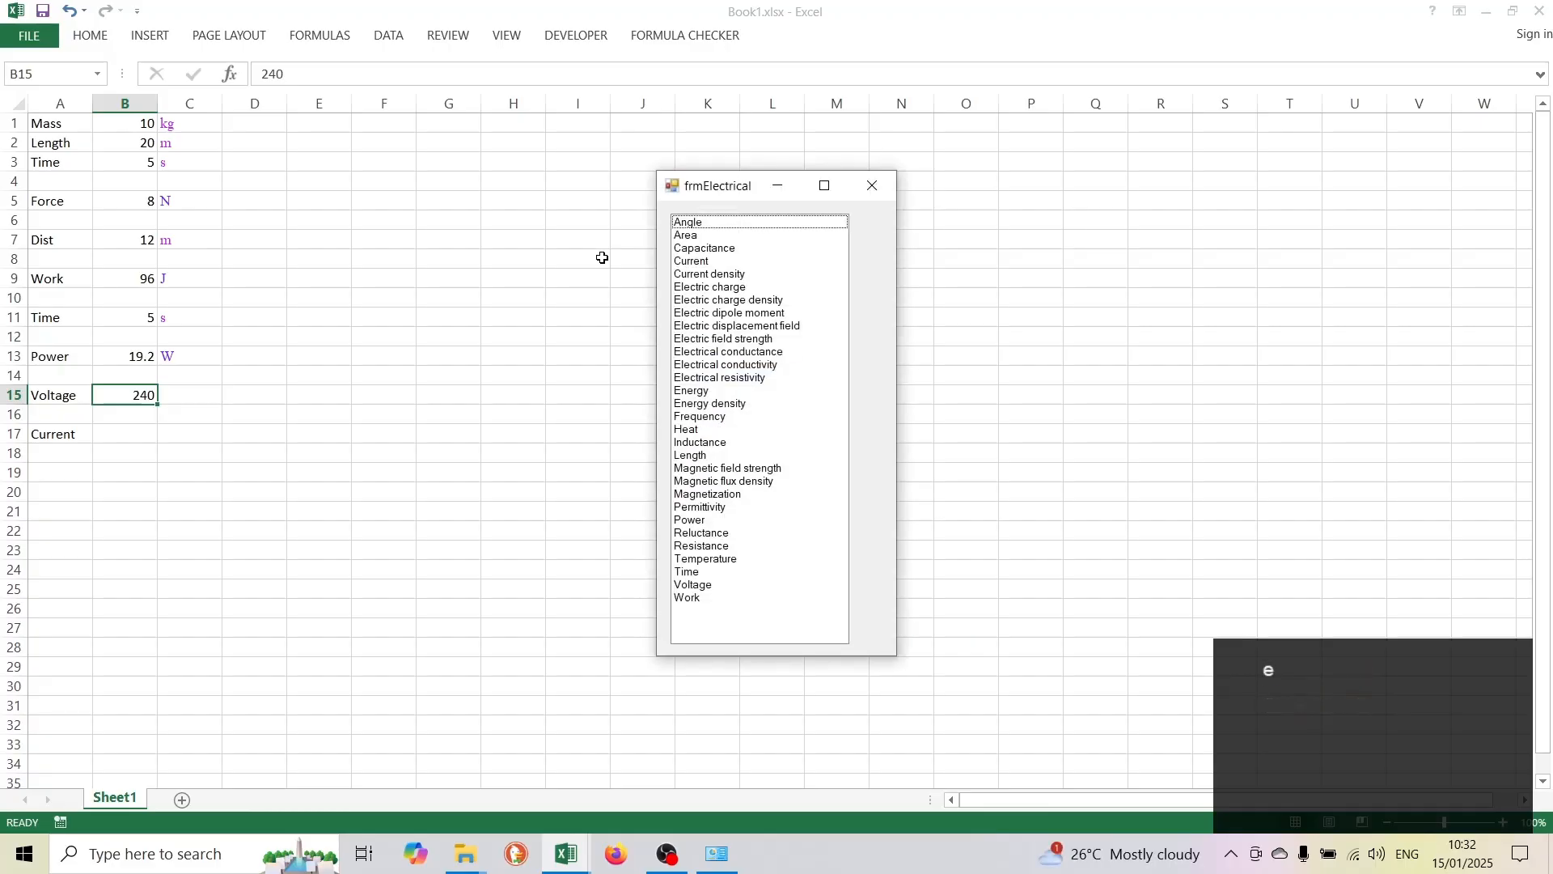
pyautogui.press('v')
pyautogui.press('Return')
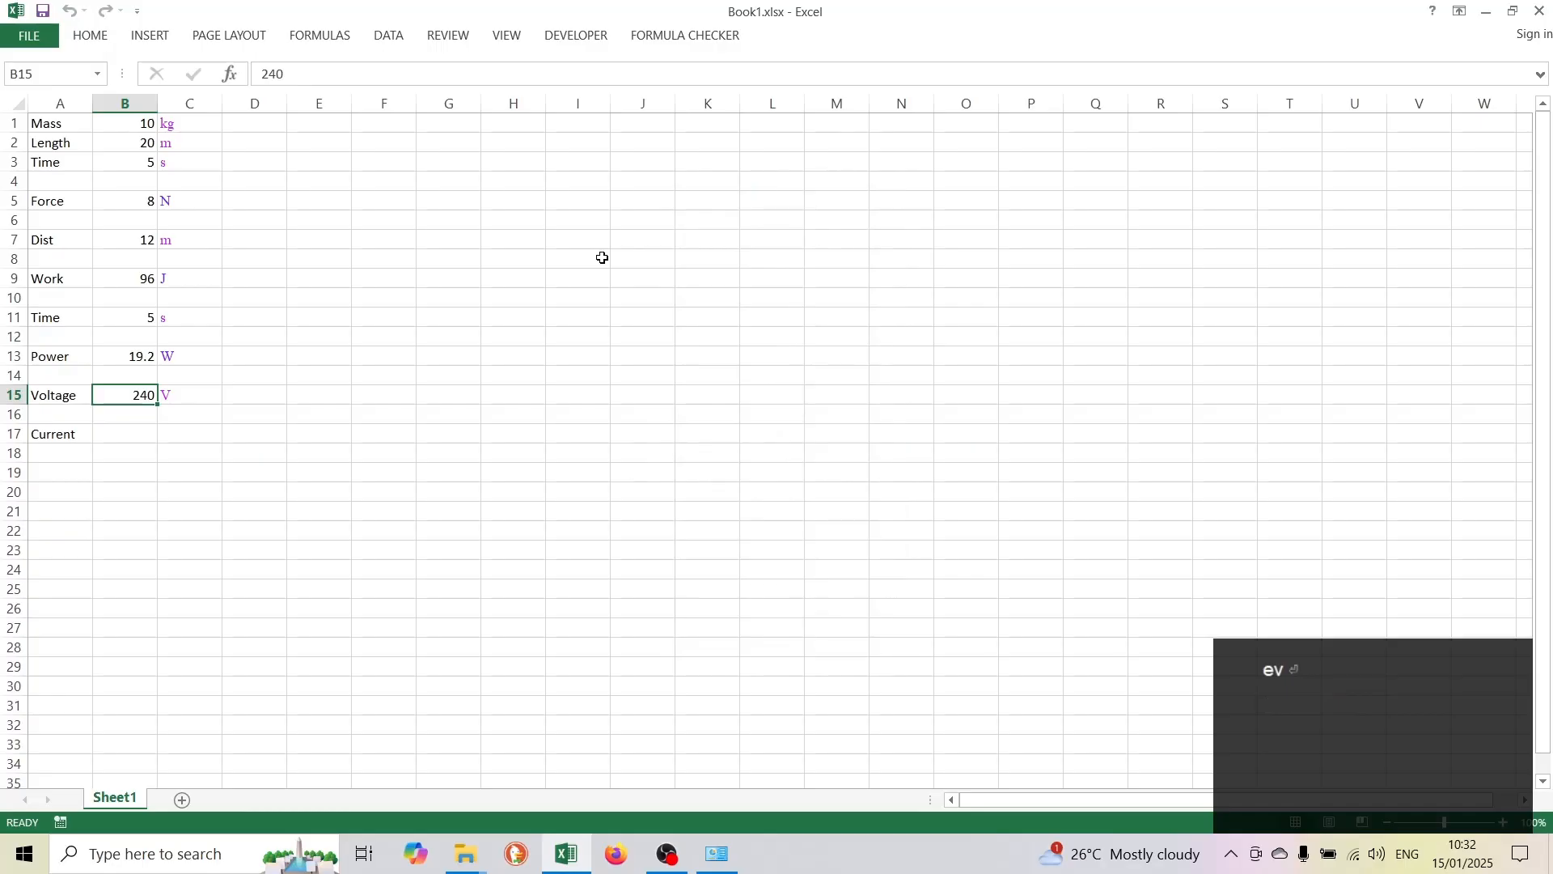
# Calculate Current in B17 by dividing Power by Voltage with the formula =B13/B15.
pyautogui.press('Down')
pyautogui.press('Down')
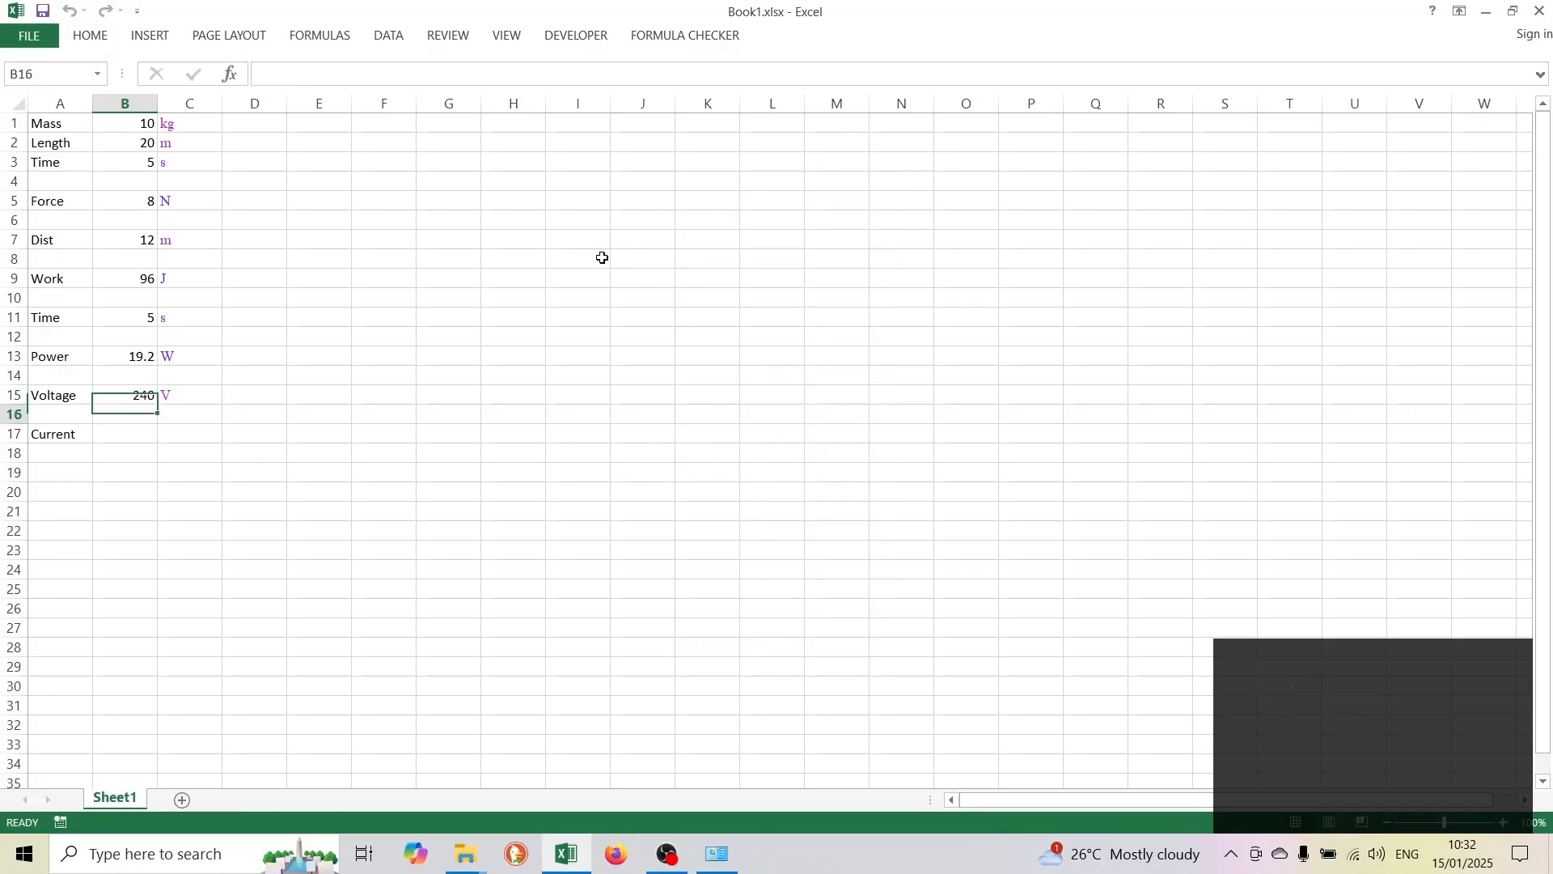
pyautogui.write('=')
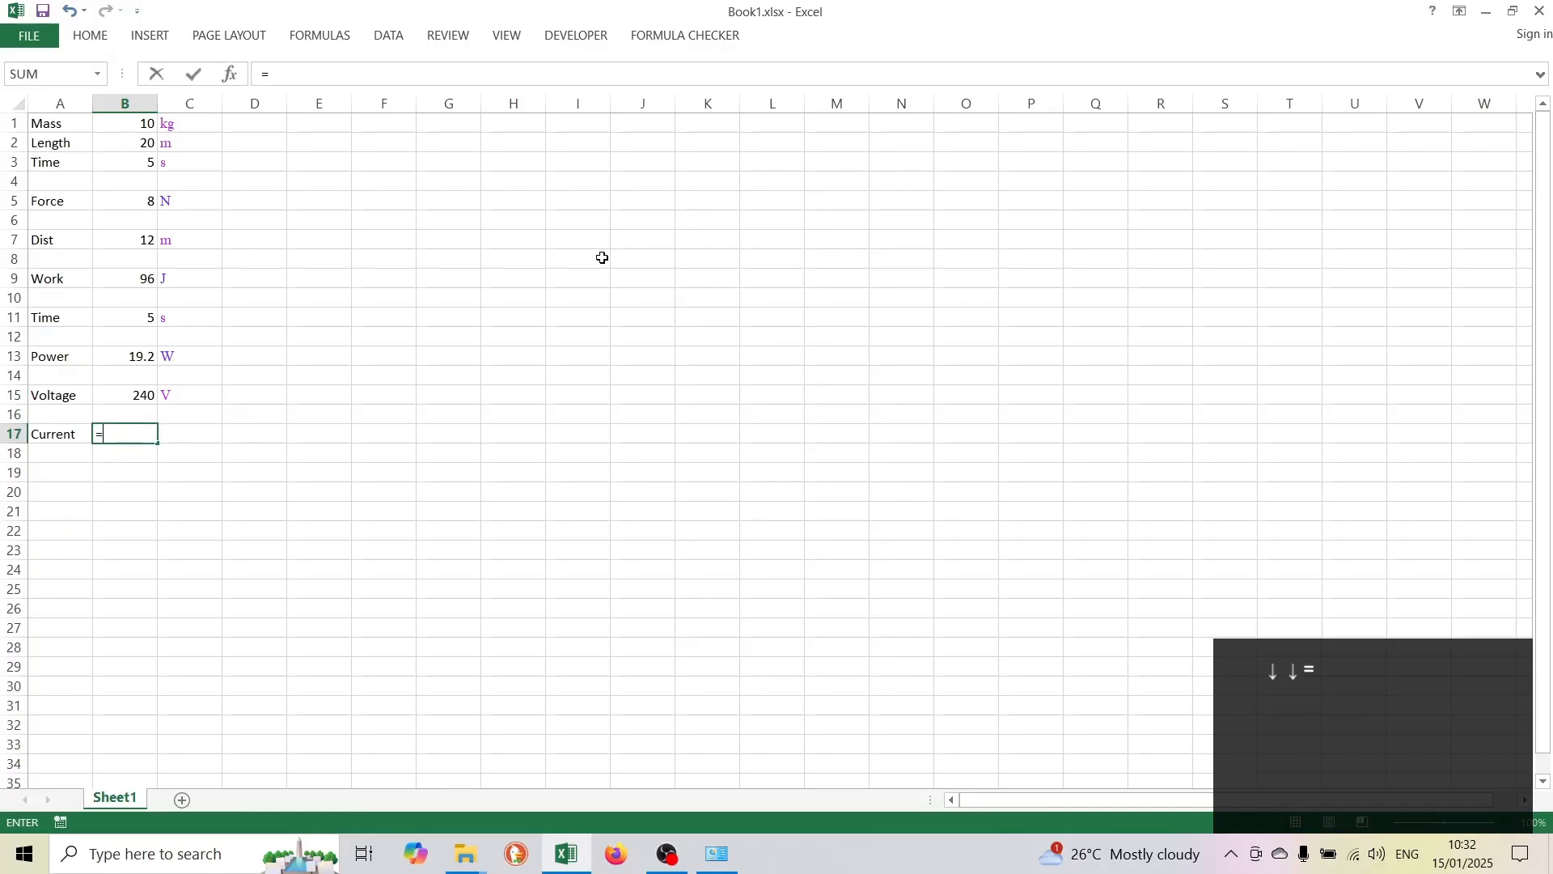
pyautogui.press('Up')
pyautogui.press('Up')
pyautogui.press('Up')
pyautogui.press('Up')
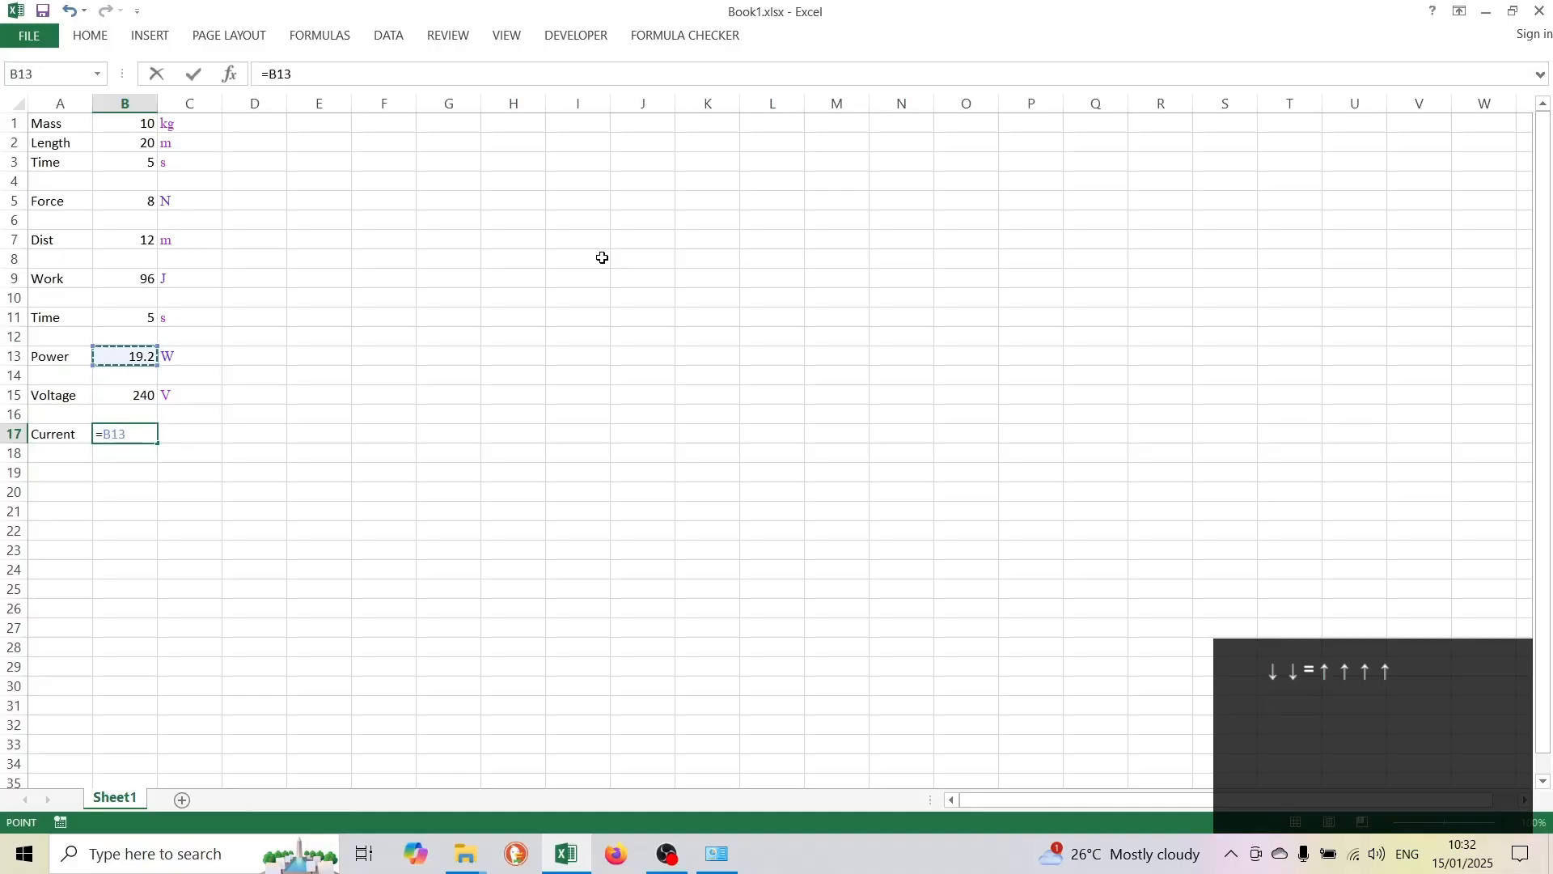
pyautogui.write('/')
pyautogui.press('Up')
pyautogui.press('Up')
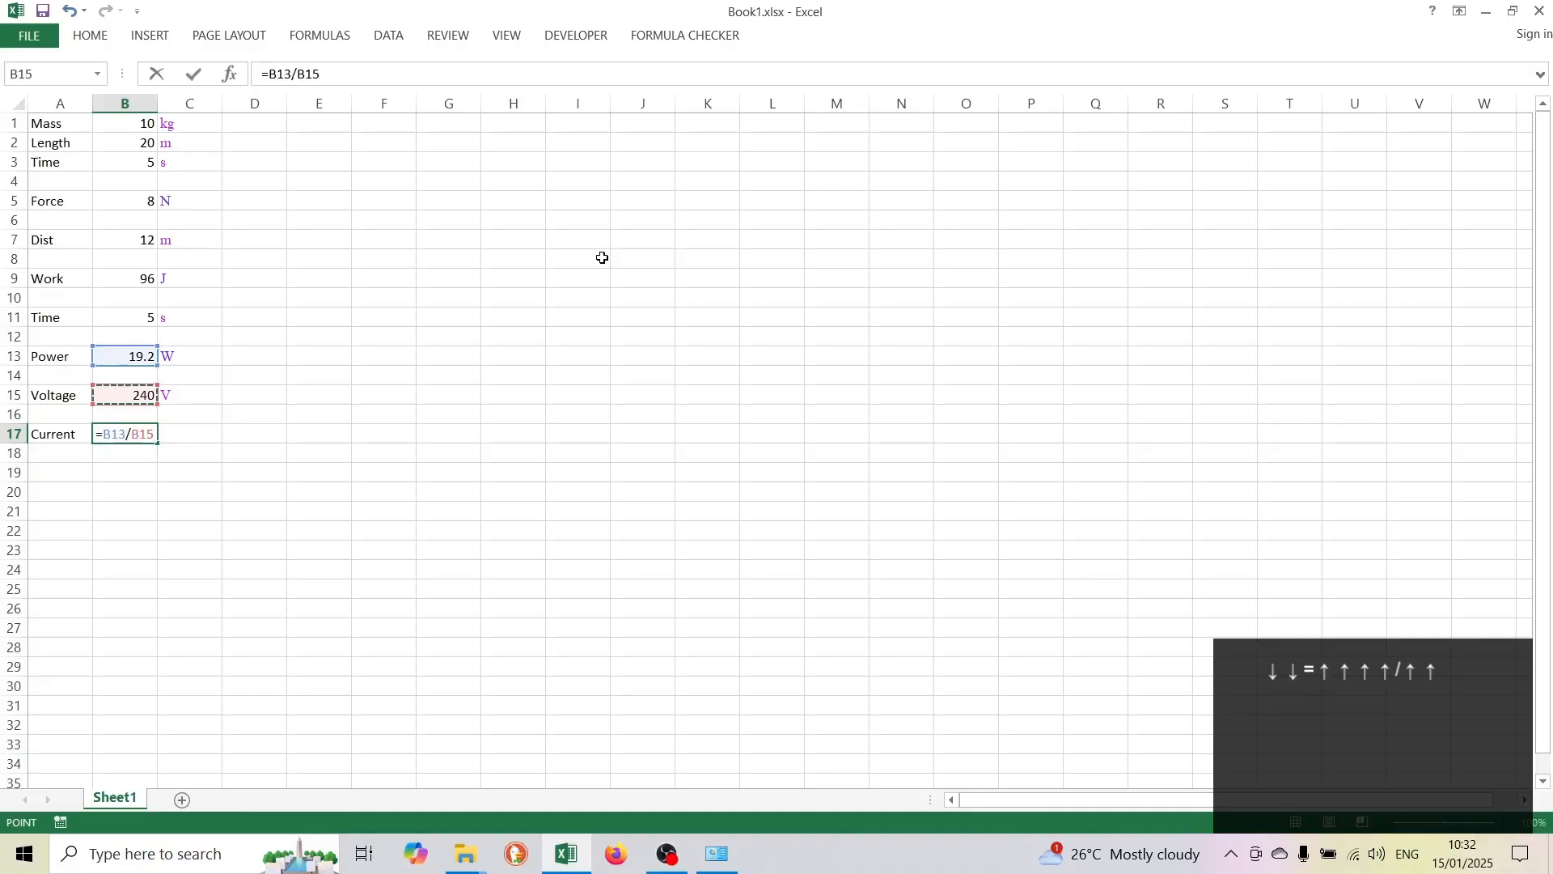
pyautogui.press('Return')
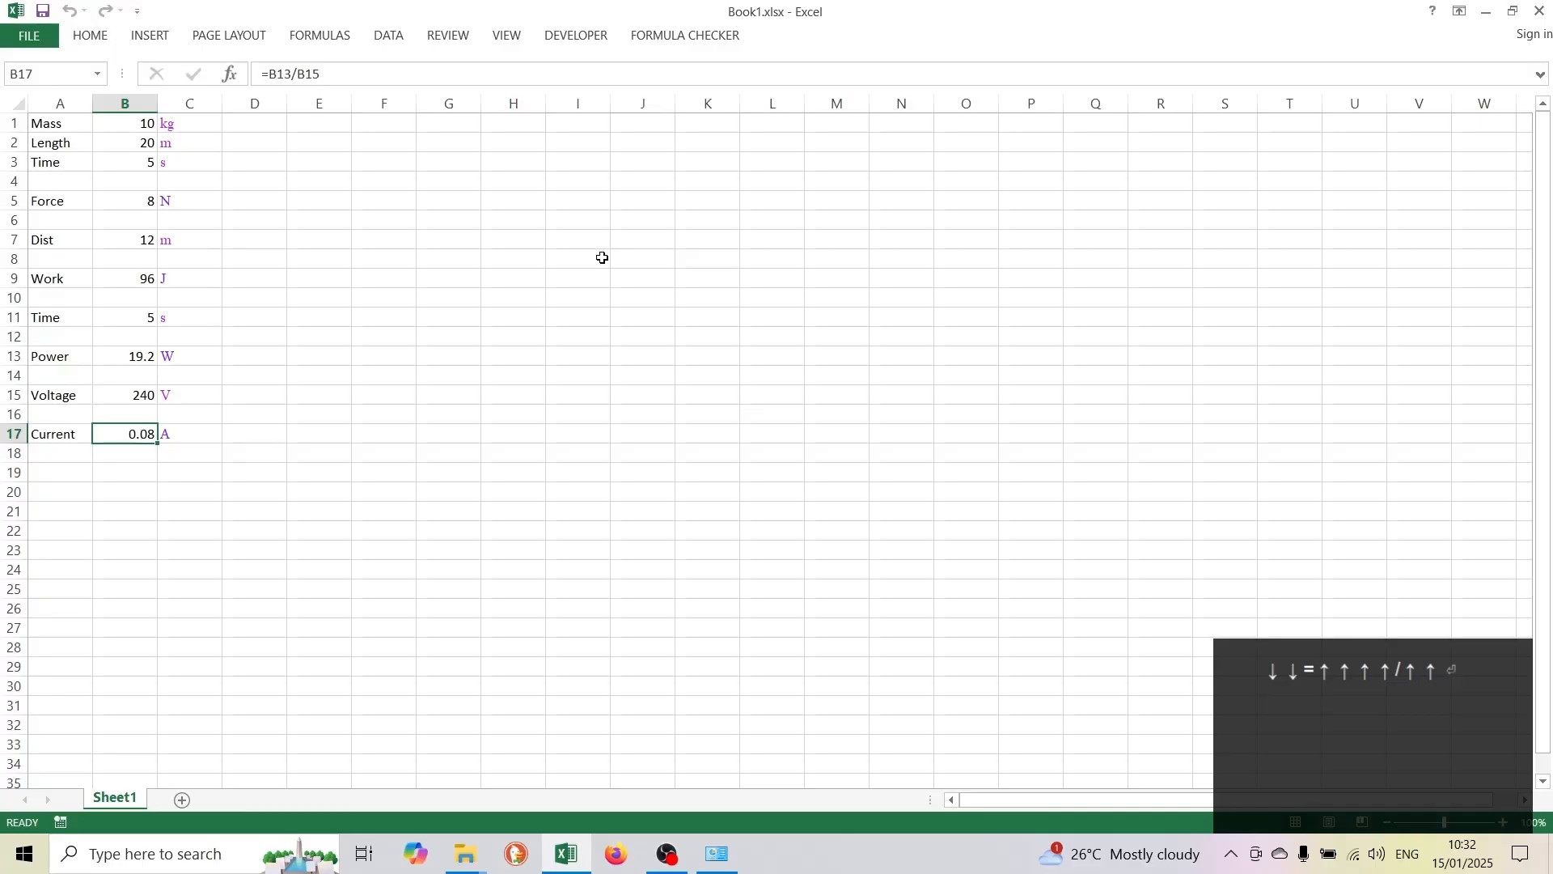
# Test how a Force formula error affects the dependent calculations by changing B5 to =B1*B2/B3^3, and dismiss the message.
pyautogui.press('Up')
pyautogui.press('Up')
pyautogui.press('Up')
pyautogui.press('Up')
pyautogui.press('Up')
pyautogui.press('Up')
pyautogui.press('Up')
pyautogui.press('Up')
pyautogui.press('Up')
pyautogui.press('Up')
pyautogui.press('Up')
pyautogui.press('Up')
pyautogui.press('Up')
pyautogui.press('Up')
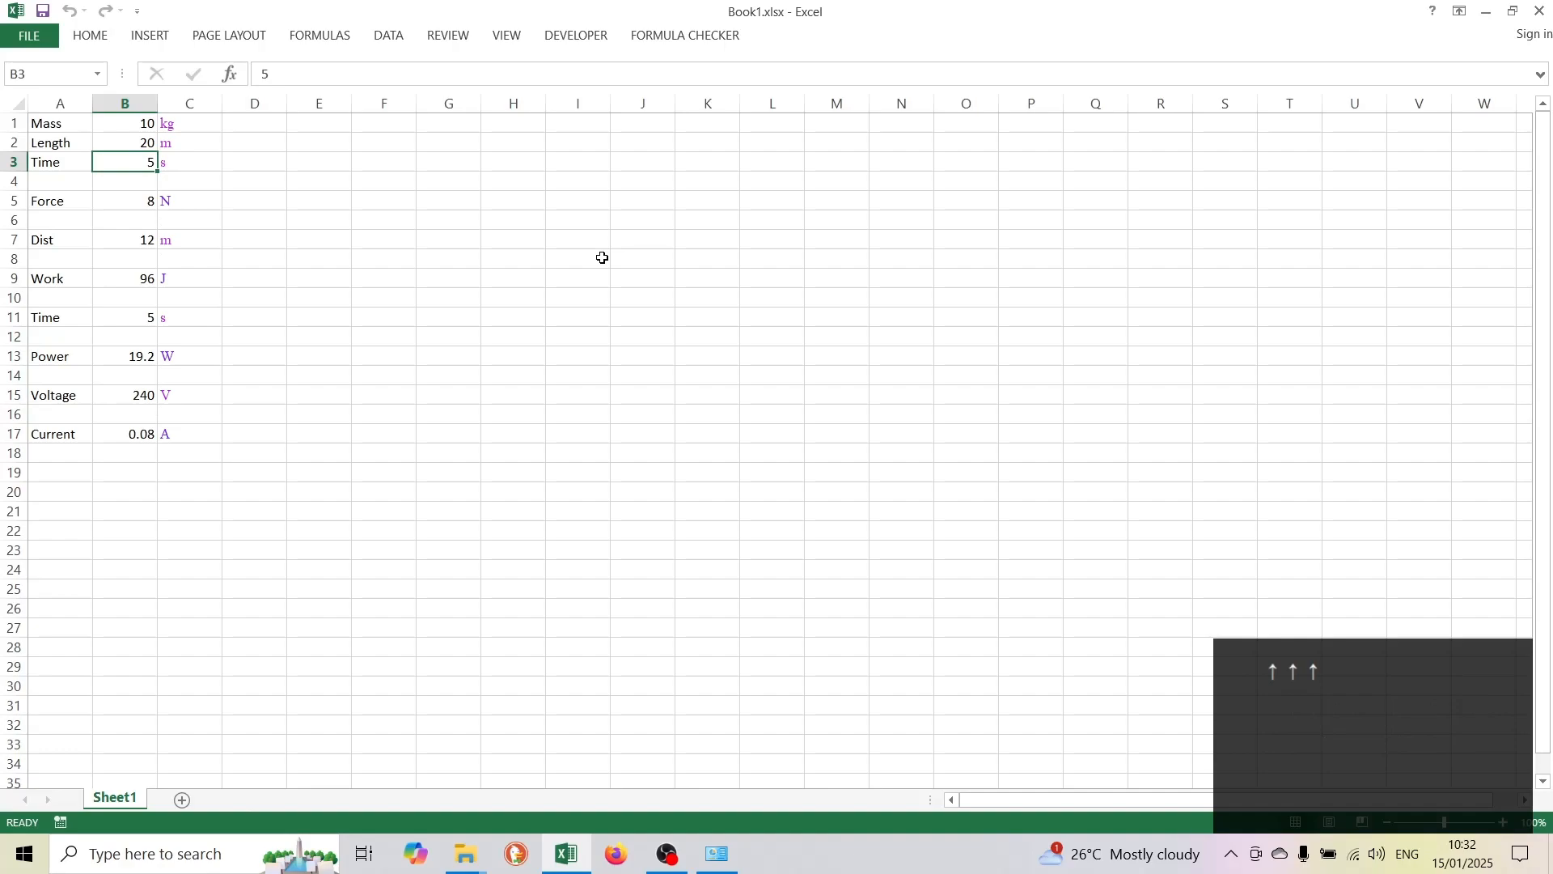
pyautogui.press('Down')
pyautogui.press('Down')
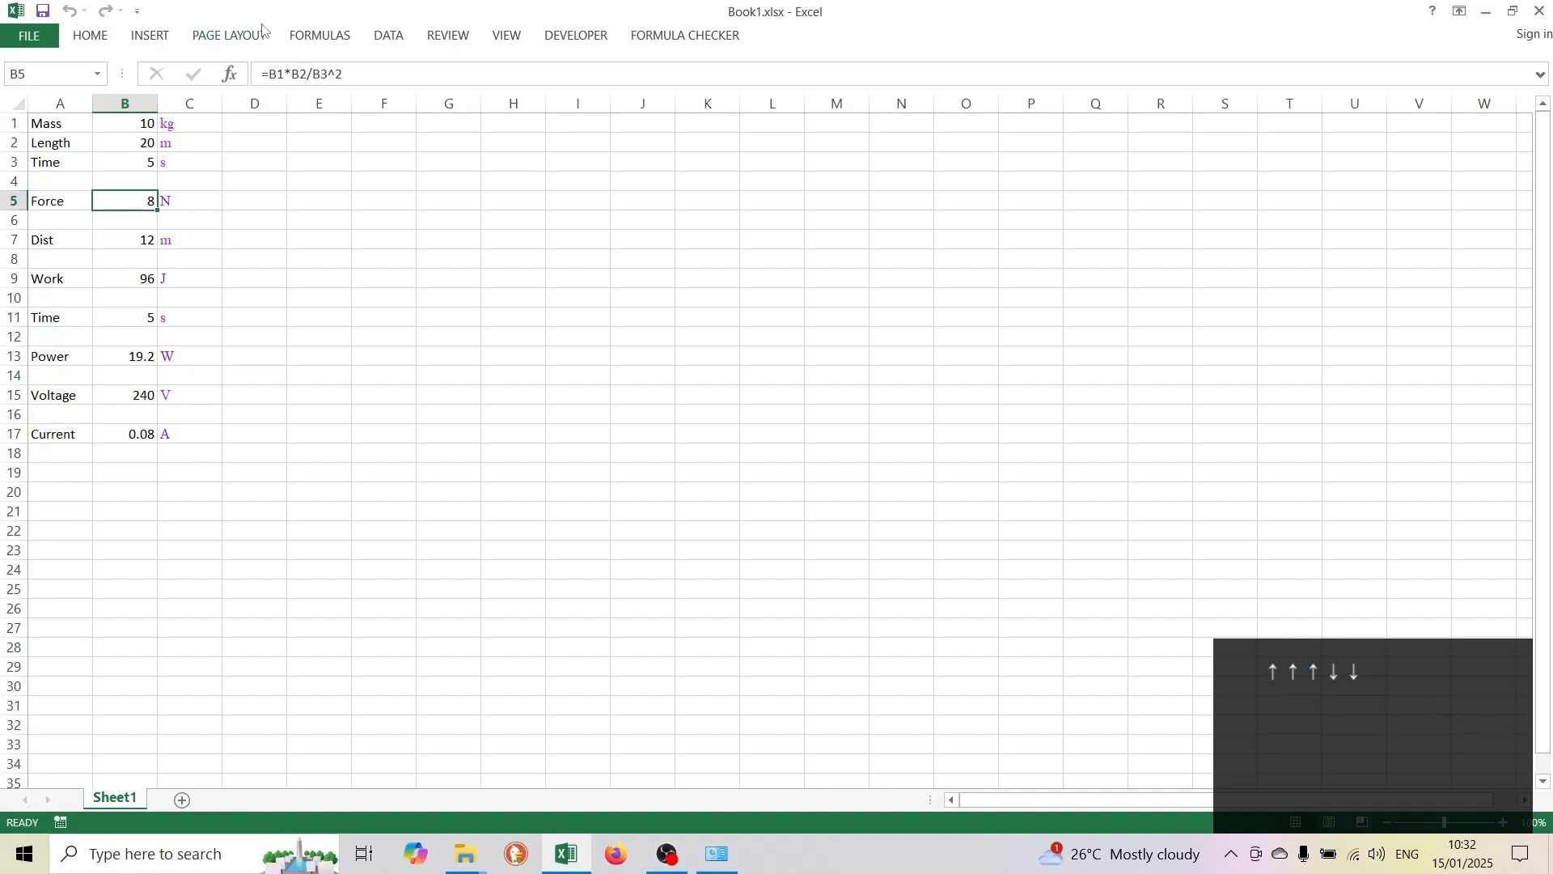
pyautogui.click(350, 73)
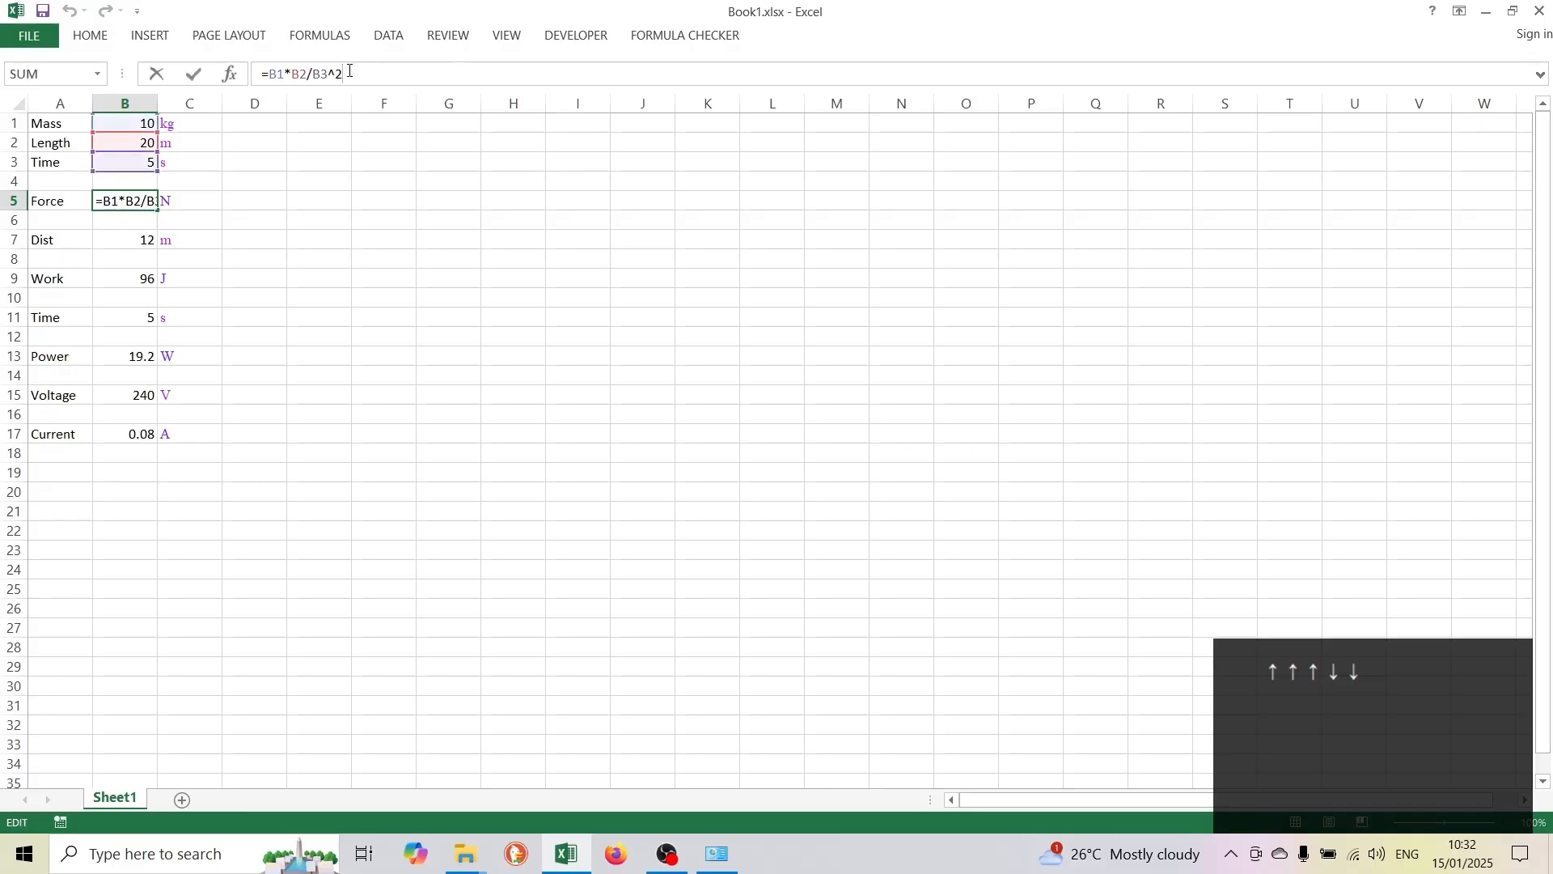
pyautogui.press('BackSpace')
pyautogui.write('3')
pyautogui.press('Return')
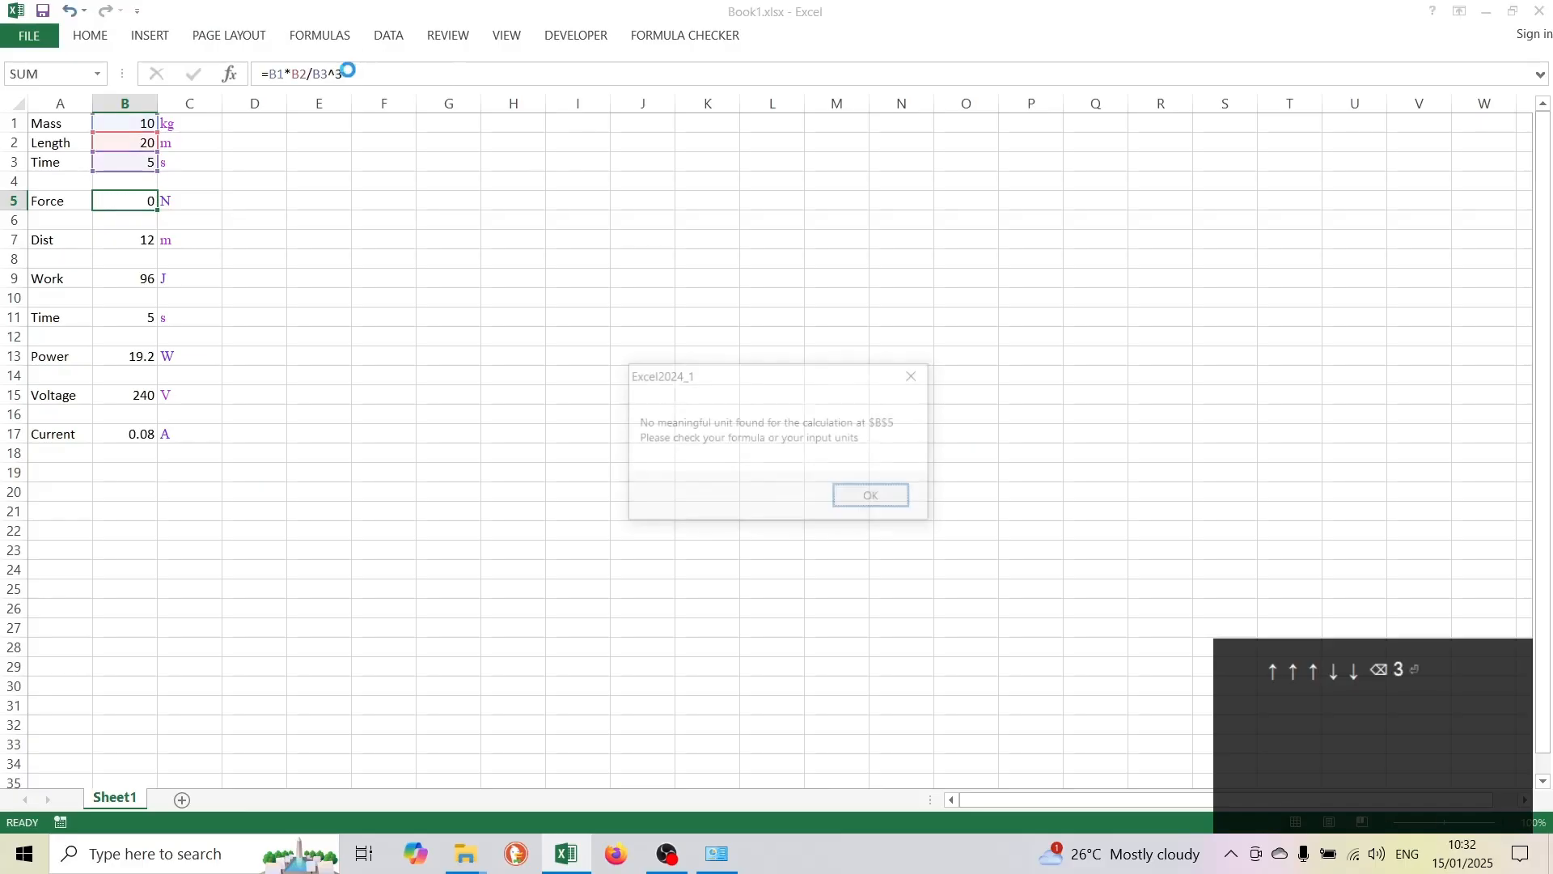
pyautogui.press('Return')
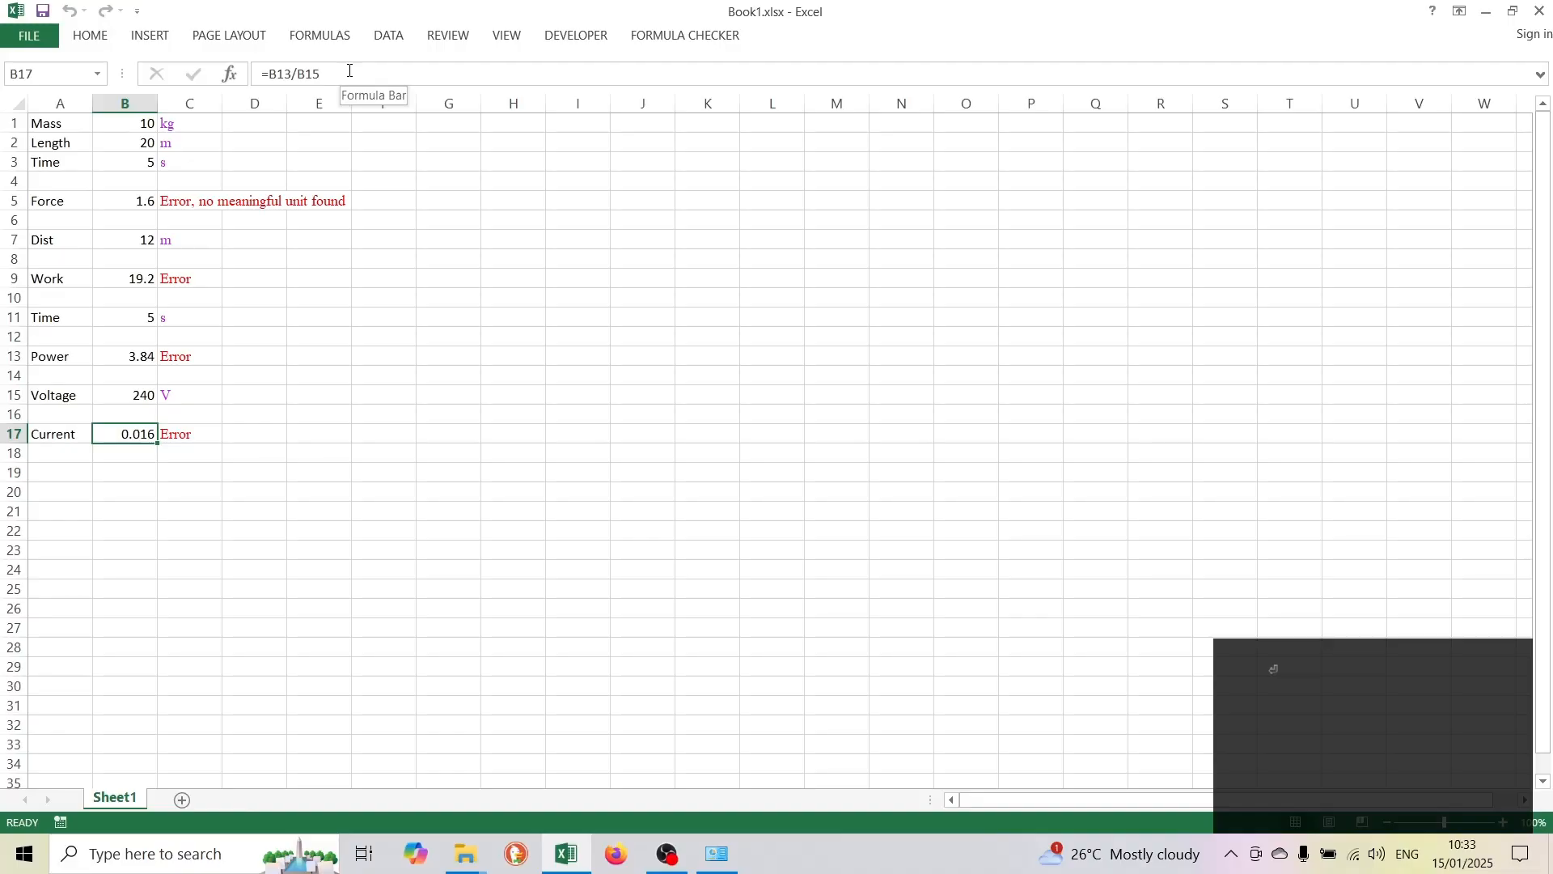
# Restore the Force formula in B5 to =B1*B2/B3^2 so the dependent calculations and units are recomputed.
pyautogui.press('Up')
pyautogui.press('Up')
pyautogui.press('Up')
pyautogui.press('Up')
pyautogui.press('Up')
pyautogui.press('Up')
pyautogui.press('Up')
pyautogui.press('Up')
pyautogui.press('Up')
pyautogui.press('Up')
pyautogui.press('Up')
pyautogui.press('Up')
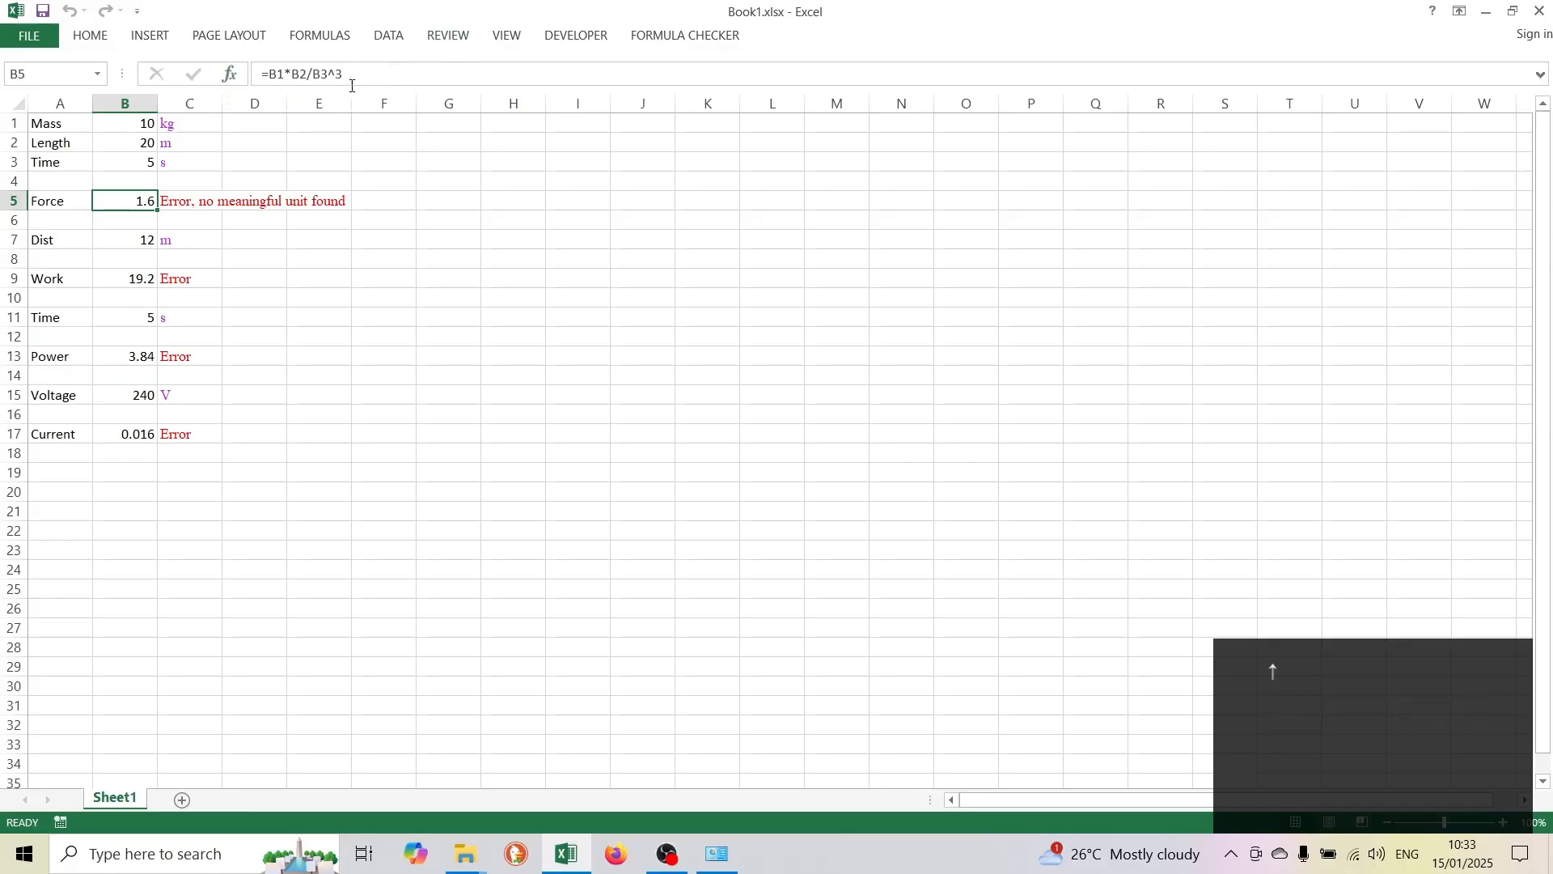
pyautogui.click(352, 73)
pyautogui.press('BackSpace')
pyautogui.write('2')
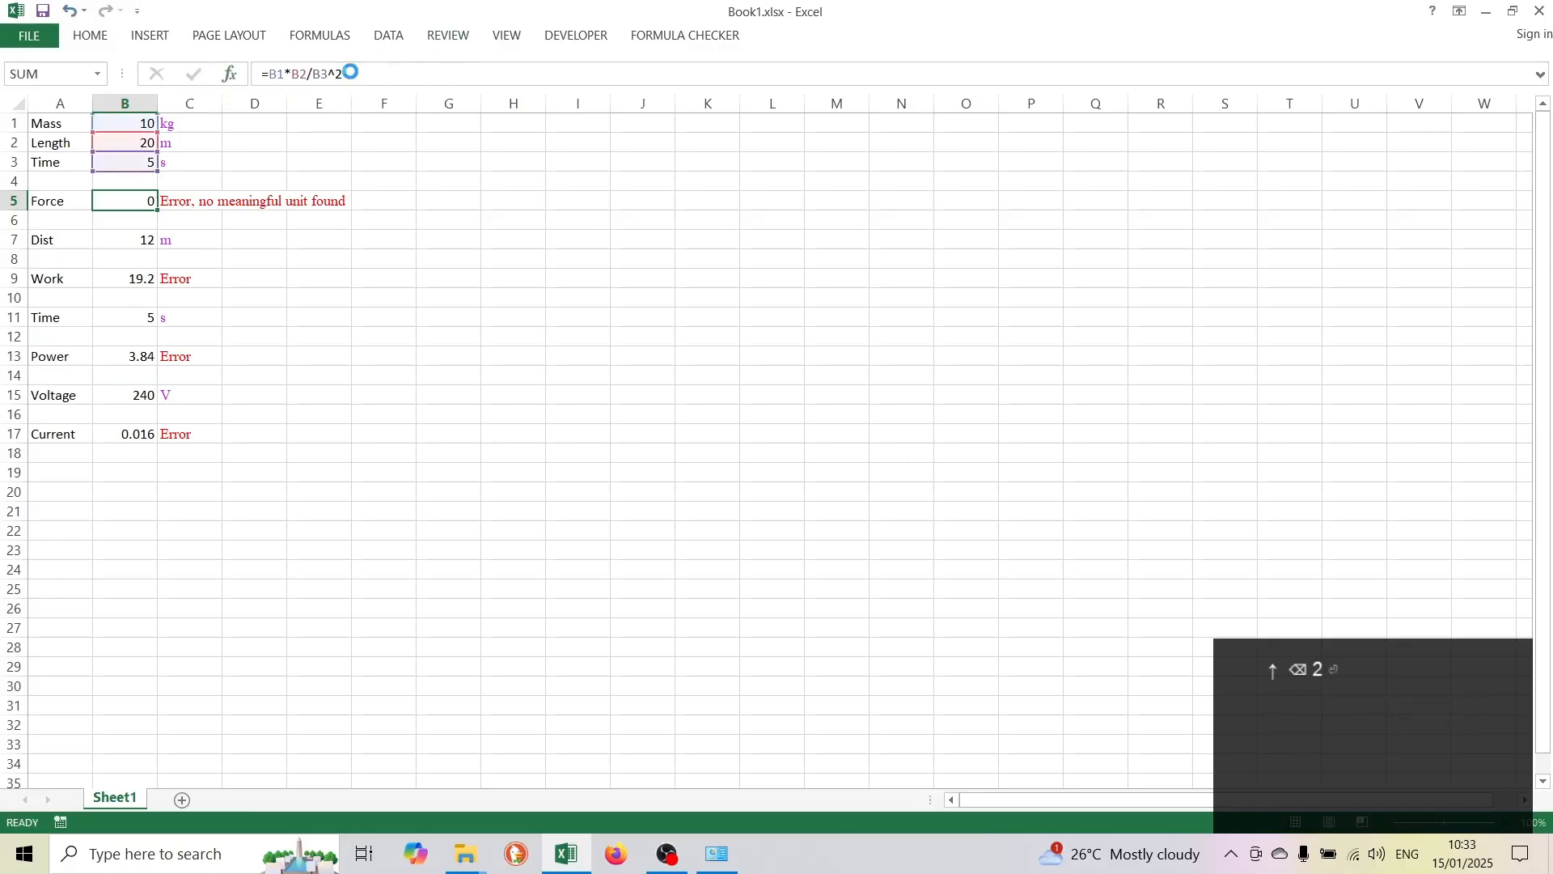
pyautogui.press('Return')
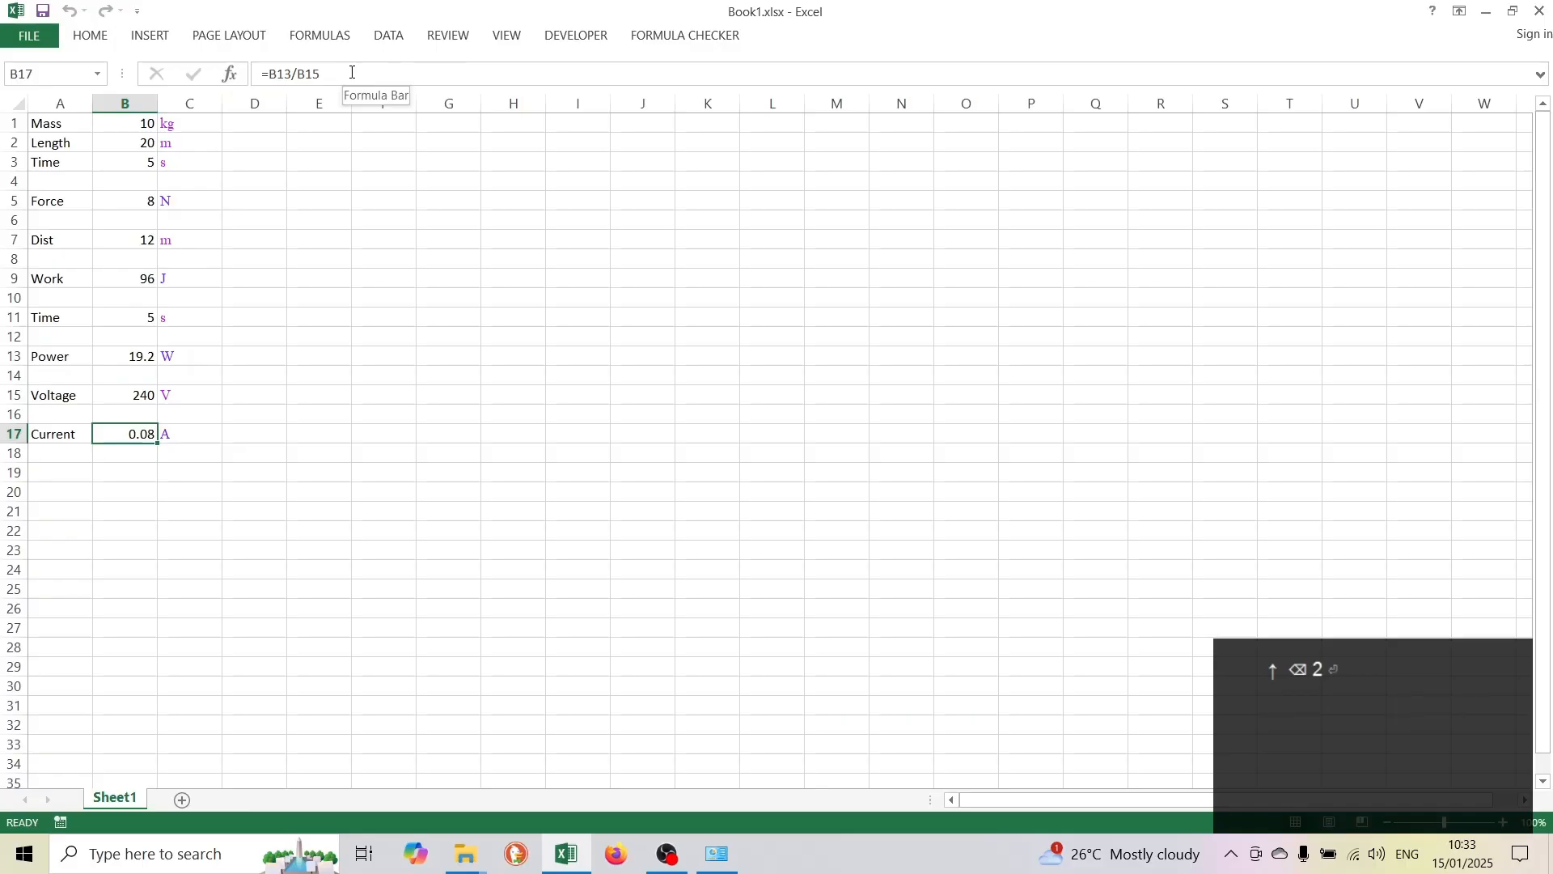